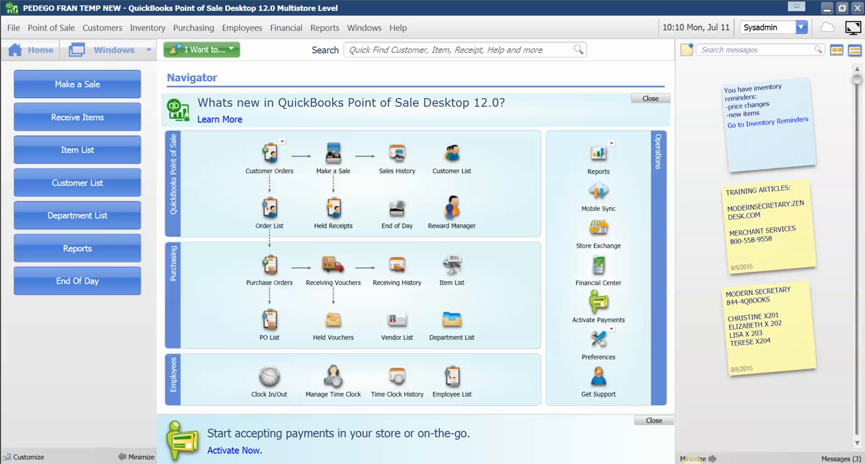
Step: Open the NEW BIKES sticky note and add "FRAME - BATTERY - TIRE PKG" plus a blank line under its heading
left_click(196, 463)
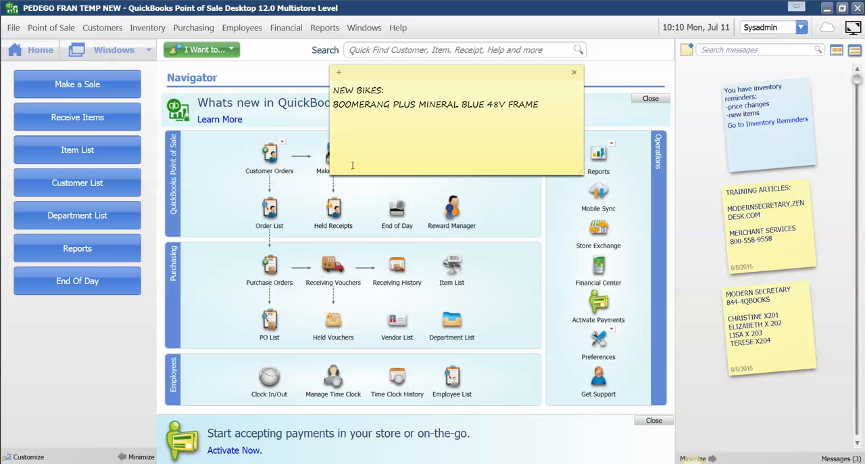
left_click(388, 90)
left_click(546, 105)
left_click(413, 95)
key("Return")
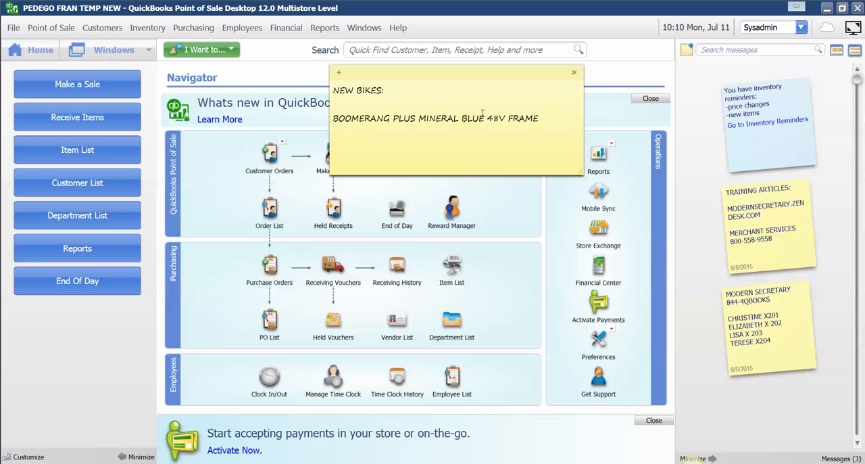
type("FRAME - BATTERY - TIRE")
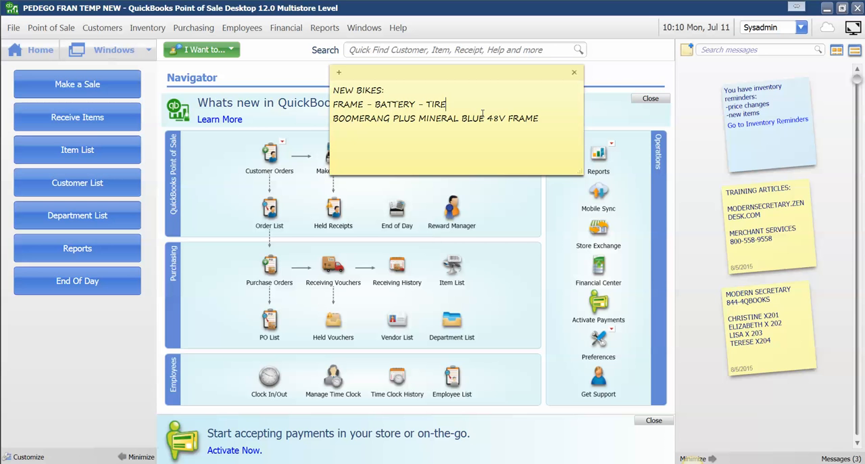
type(" PA")
key("BackSpace")
type("KG")
key("Return")
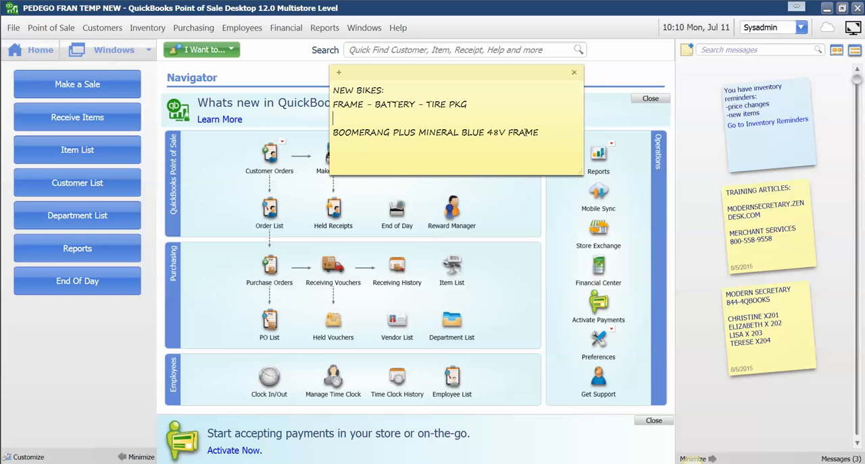
left_click_drag(544, 135, 333, 132)
left_click(352, 133)
left_click_drag(479, 133, 425, 134)
left_click_drag(507, 132, 490, 138)
left_click(514, 133)
Step: Add the line "48/10 BATTERY" below the Boomerang Plus Mineral Blue 48V frame line in the note
left_click(547, 133)
key("Return")
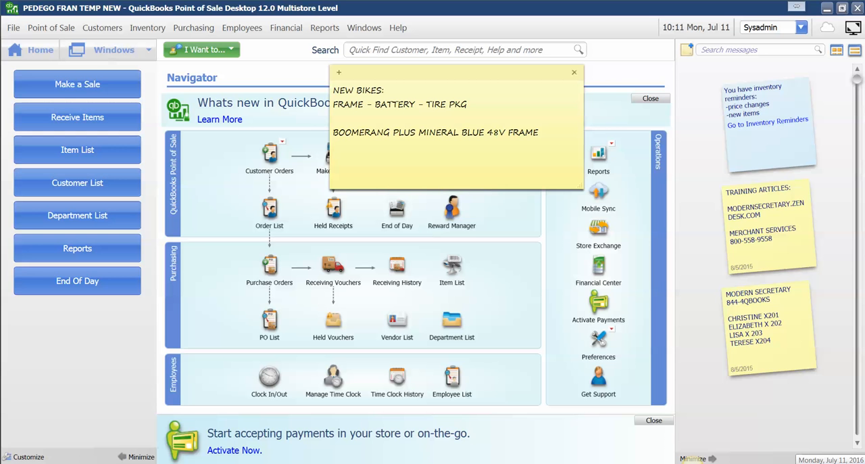
type("48/10 BA")
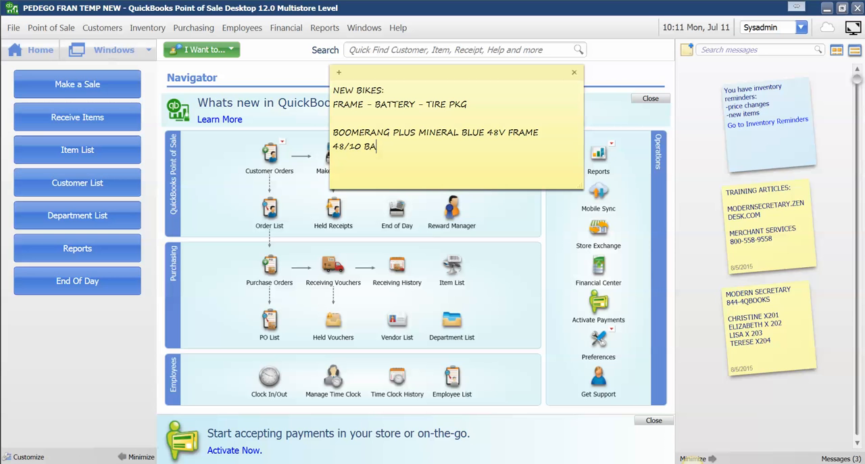
type("TTERY")
key("Return")
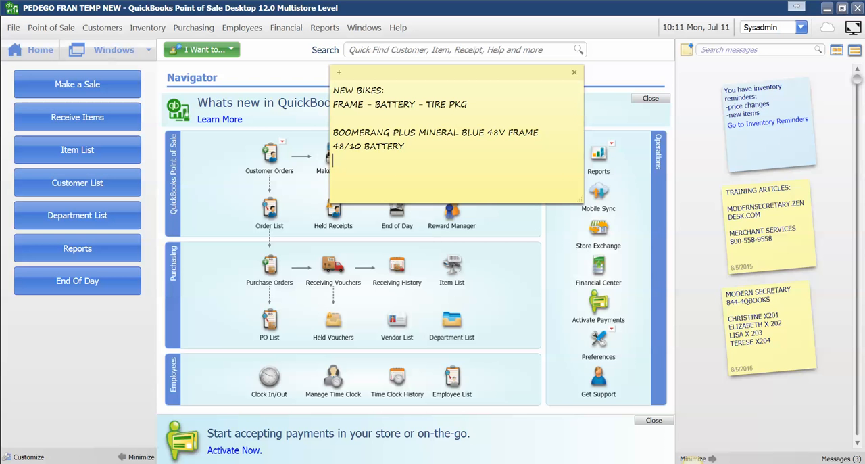
Step: Add the line "26" BALLOON TIRE PKG" below the battery line
type("26\" BALLOON TIRE A")
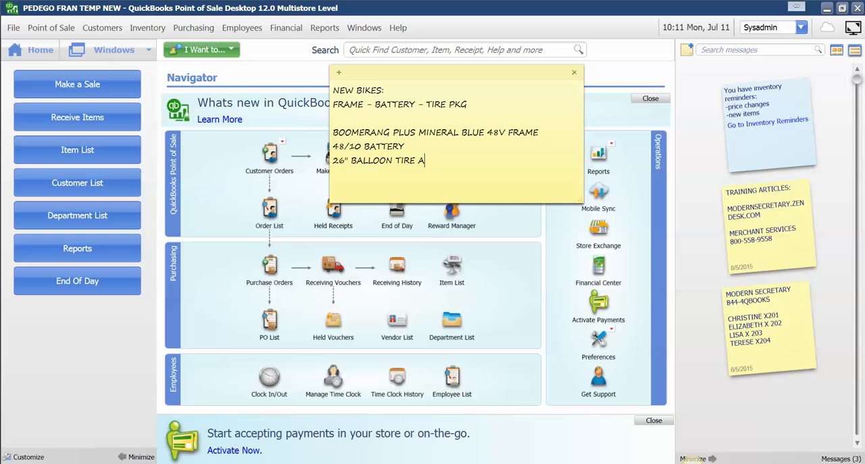
key("BackSpace")
type("PKG")
key("Return")
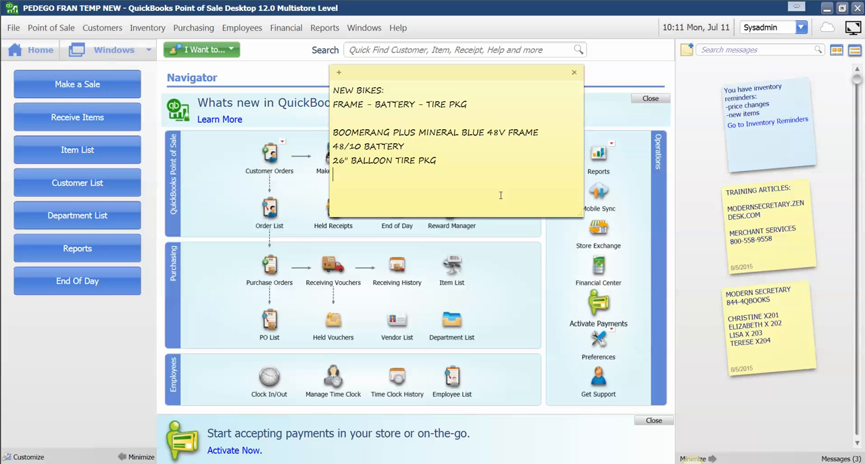
Step: Title the component list "48/10 MINERAL BLUE BALLON" above the frame line and separate it with a blank line
left_click(456, 158)
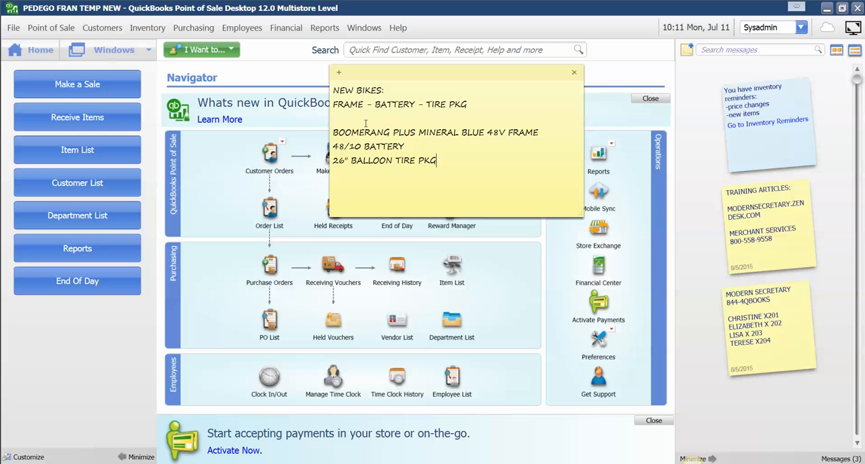
type("48/10 MINERAL BLUE B")
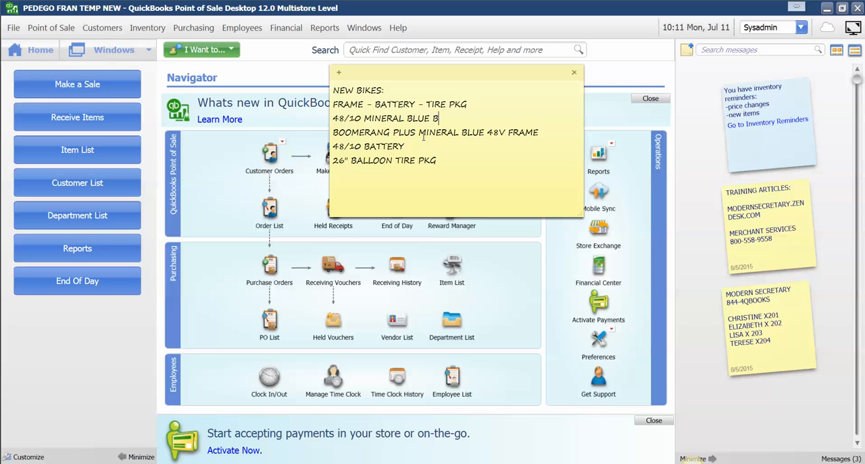
type("ALLON")
left_click(479, 102)
key("Return")
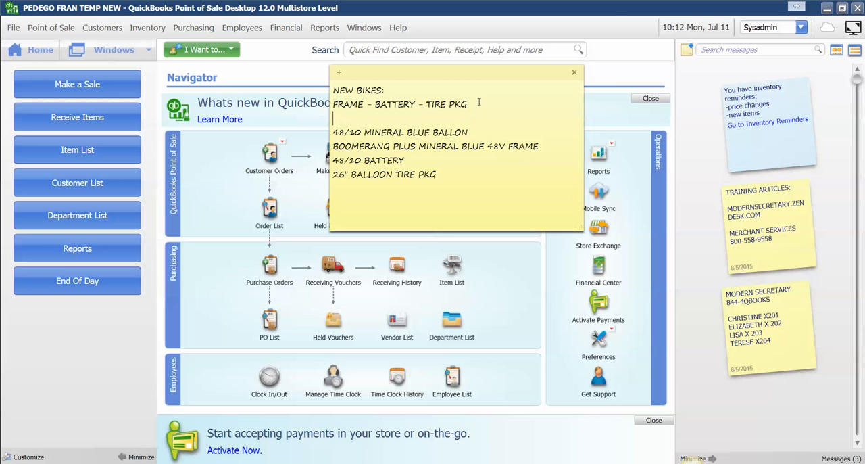
Step: Duplicate the four-line 48/10 balloon block below itself, leaving a blank line between the two blocks
left_click(439, 172)
key("Return")
key("Return")
type("48")
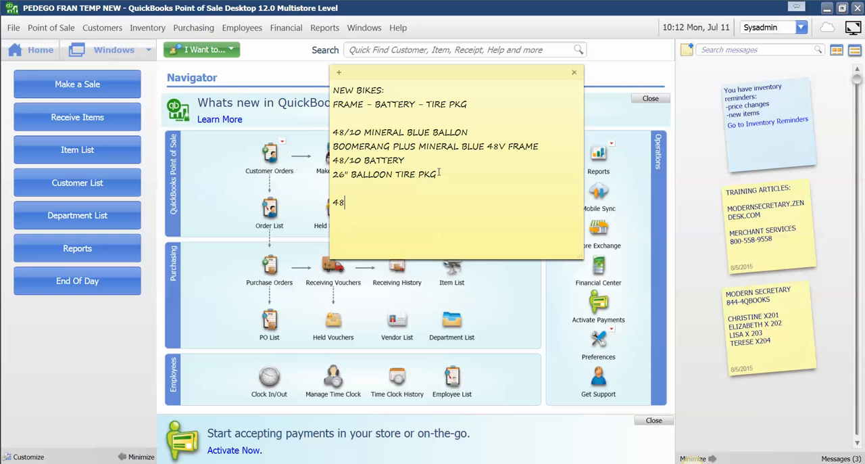
left_click_drag(439, 174, 332, 138)
key("ctrl+c")
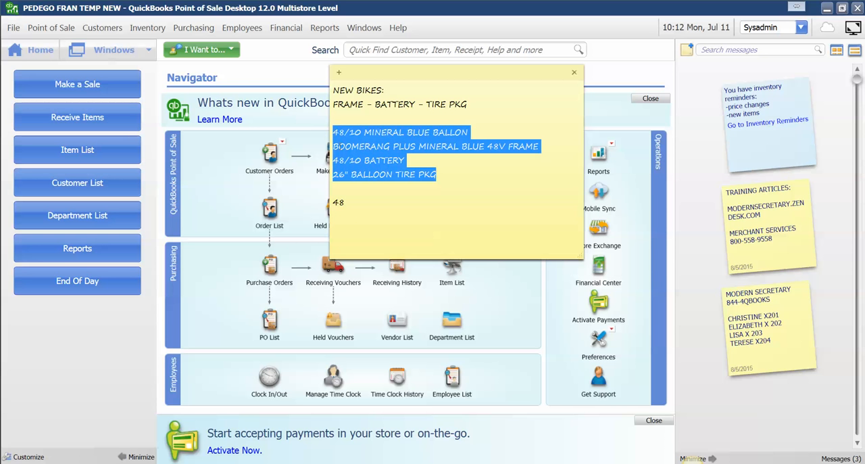
left_click(346, 203)
left_click_drag(346, 203, 332, 203)
key("ctrl+v")
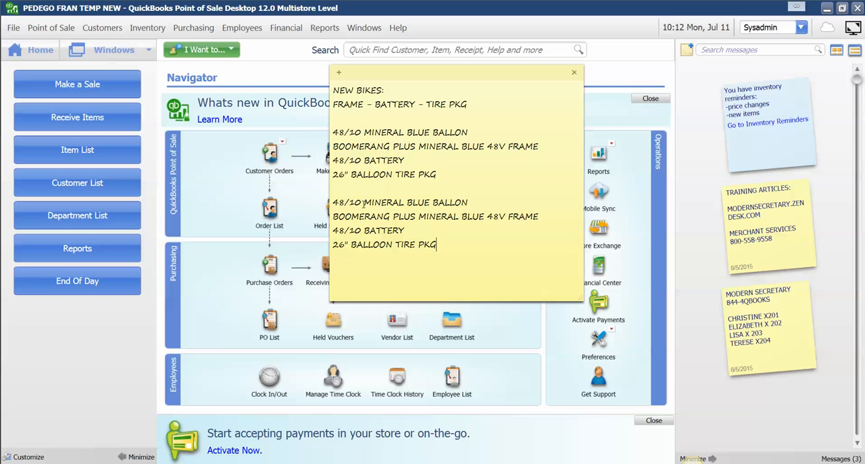
Step: Change 48/10 to 48/15 in the title and battery line of the duplicated balloon block
left_click(361, 202)
key("BackSpace")
type("5")
left_click(362, 230)
key("BackSpace")
type("5")
Step: Paste another copy of the 48/10 balloon block below the 48/15 block, separated by a blank line
left_click(455, 246)
left_click_drag(444, 246, 335, 194)
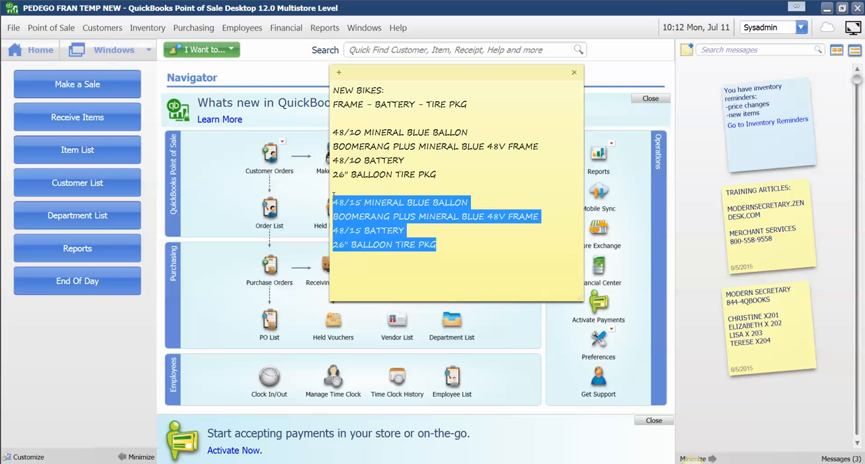
left_click(439, 246)
key("Return")
key("Return")
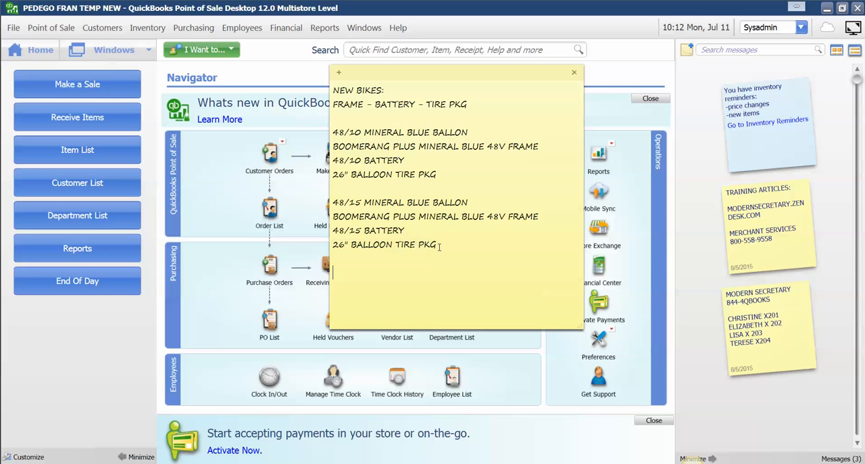
left_click_drag(437, 174, 338, 132)
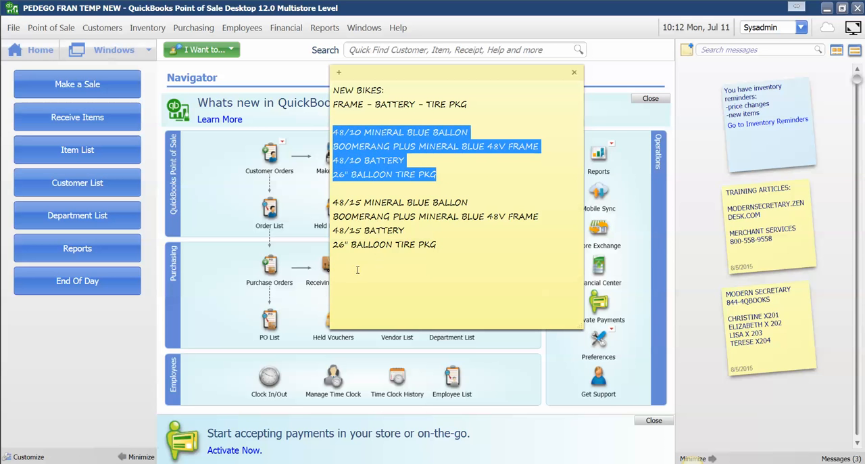
left_click(347, 269)
key("ctrl+v")
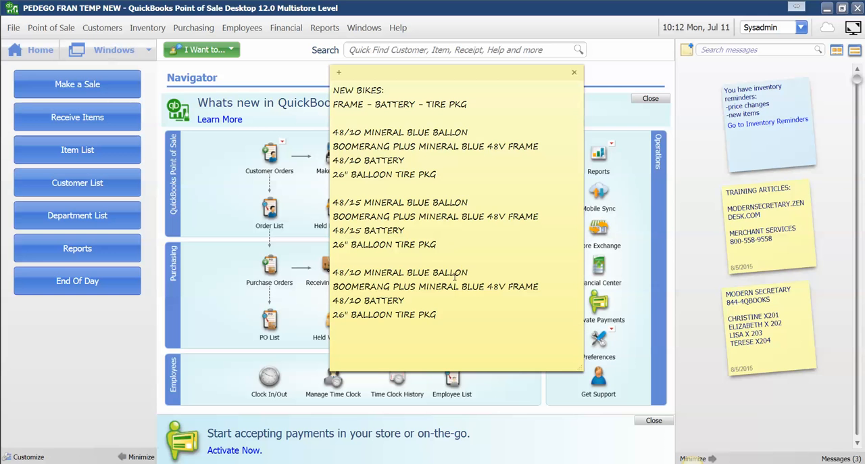
Step: Change the third block's title to "48/10 MINERAL BLUE MAG UPGRADE"
left_click_drag(467, 273, 433, 270)
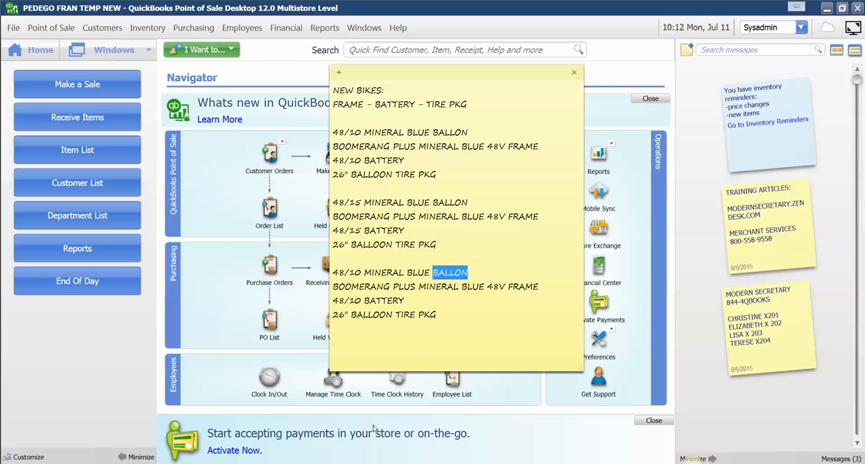
type("MAG")
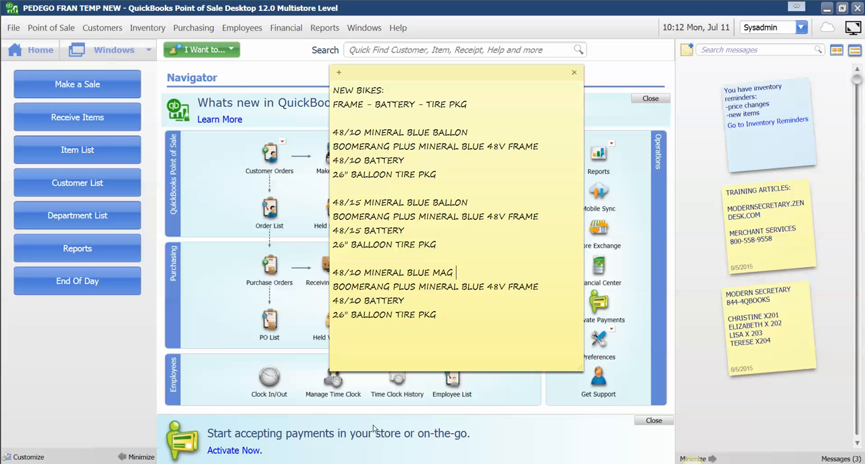
type(" UPGRADE")
Step: Replace the third block's tire line with "26" MAG TIRE UPGRADE" and add space below it
left_click_drag(437, 314, 348, 320)
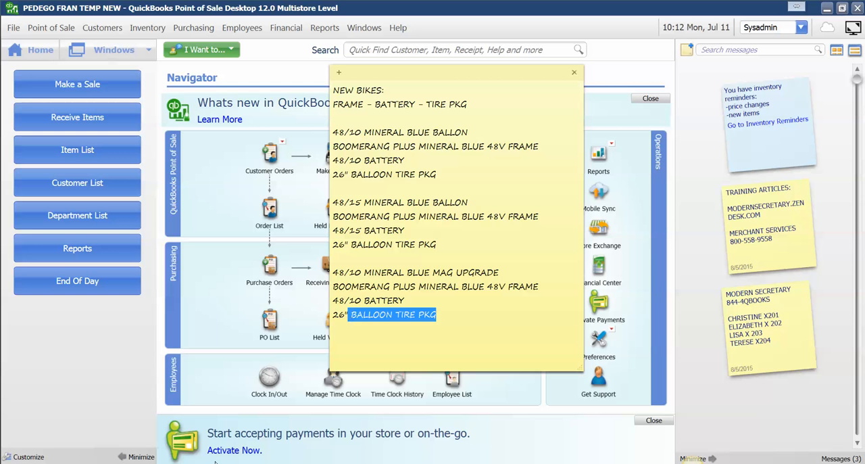
key("BackSpace")
type("MAG TIR")
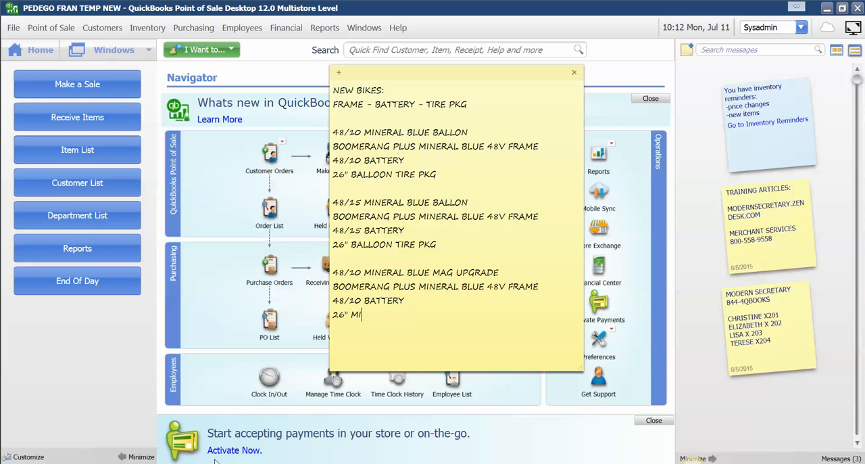
type("E UPGRADE")
key("Return")
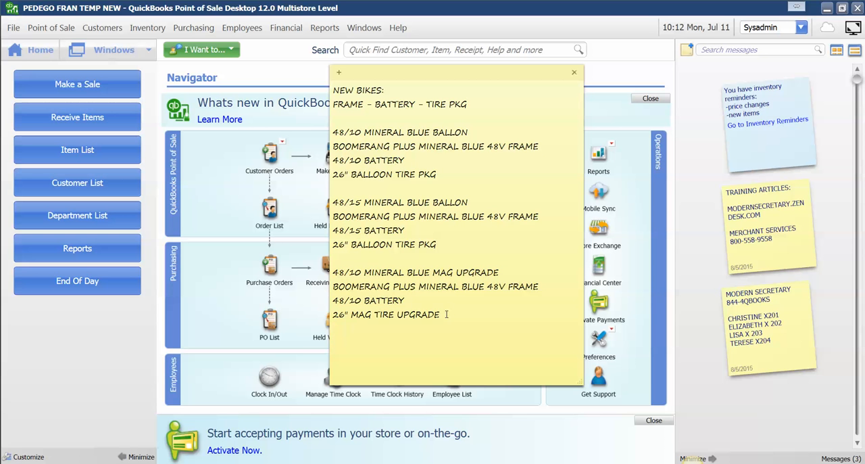
Step: Duplicate the 48/10 mag upgrade block below itself and change the copy's title and battery line to 48/15
left_click_drag(441, 315, 333, 279)
key("ctrl+c")
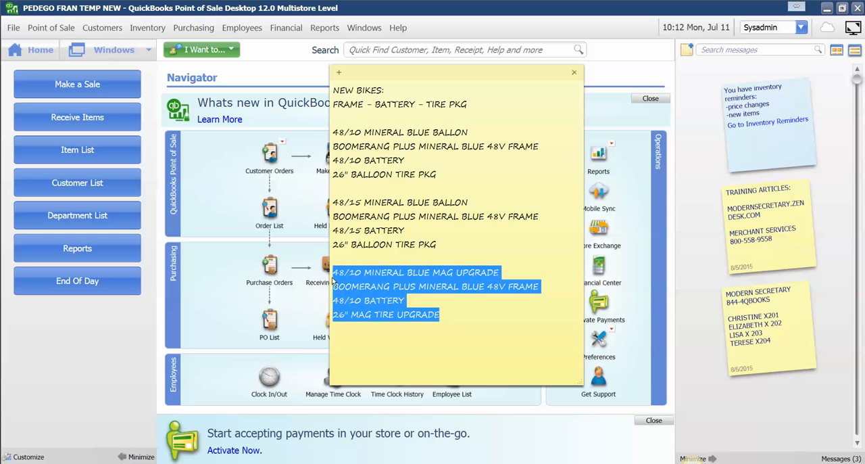
left_click(370, 341)
key("ctrl+v")
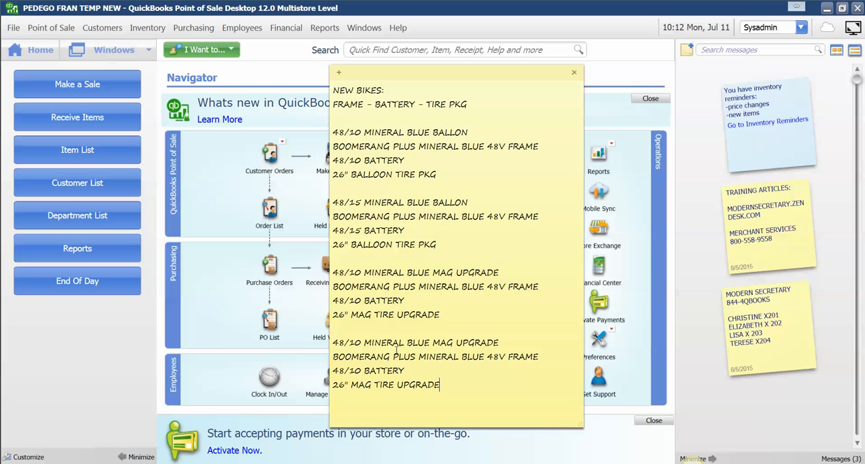
left_click_drag(361, 343, 356, 343)
type("5")
left_click_drag(362, 370, 355, 370)
type("5")
left_click(468, 386)
Step: Copy the line "BOOMERANG PLUS MINERAL BLUE 48V FRAME" above the first block, set off by blank lines
left_click(464, 117)
left_click_drag(538, 216, 334, 217)
key("ctrl+c")
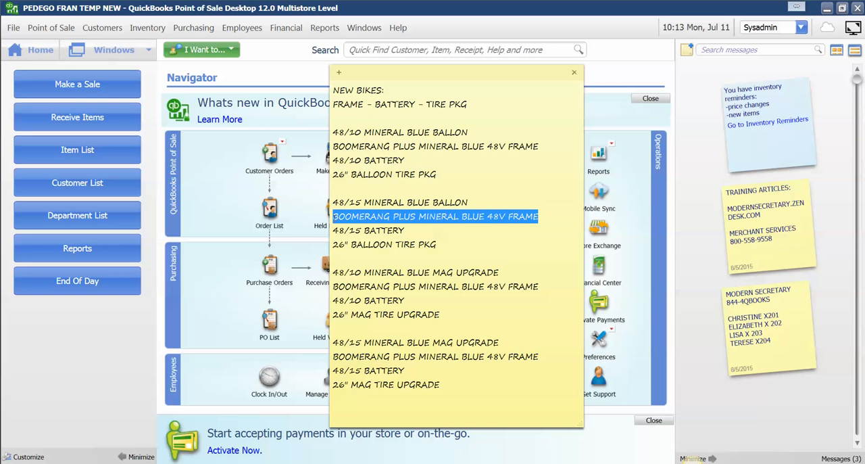
left_click(360, 117)
key("Return")
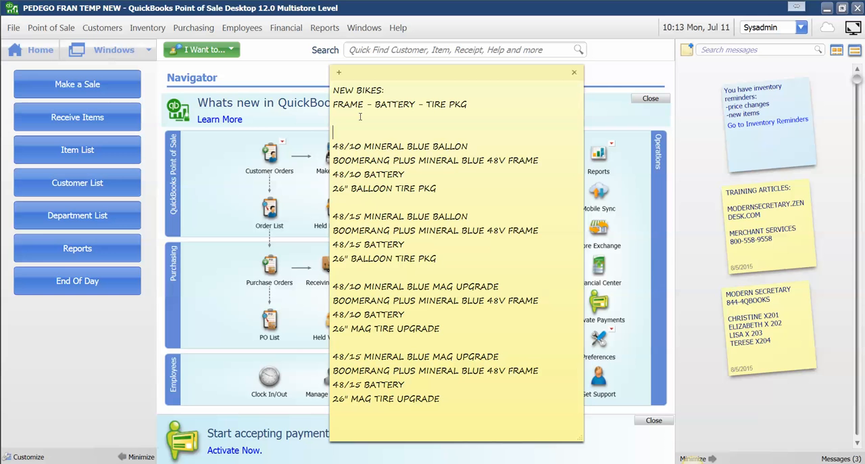
key("ctrl+v")
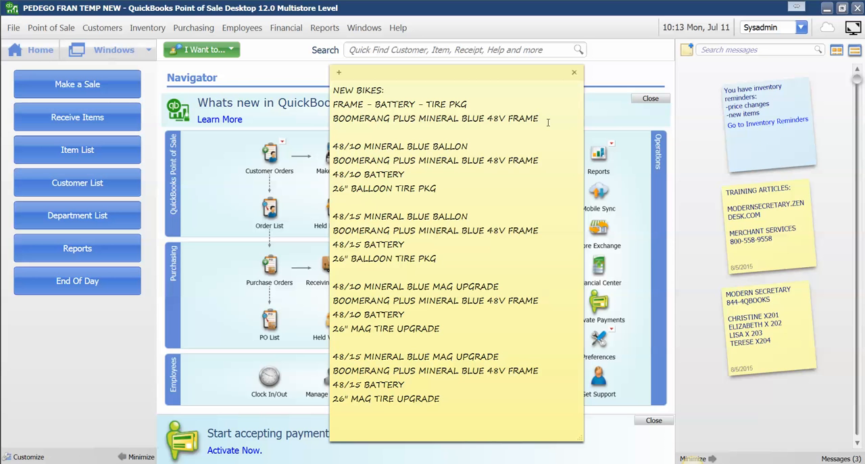
key("Up")
key("Return")
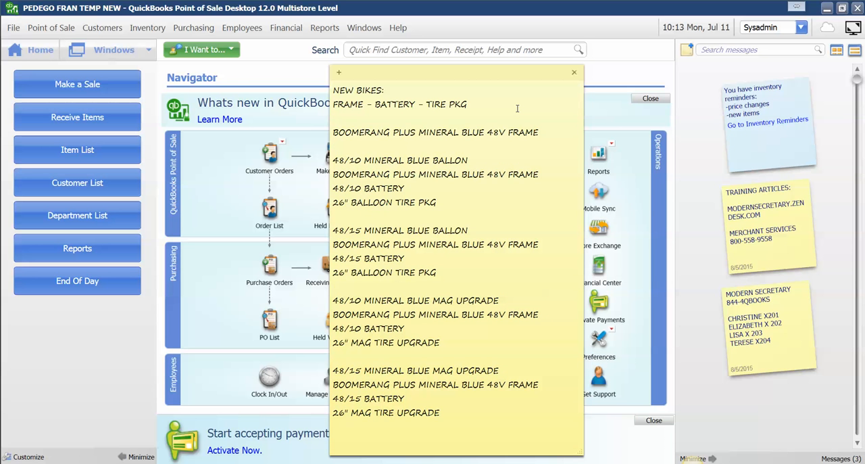
Step: Put the note away and search the QuickBooks Point of Sale item list for "BOOM PLUS FRAME"
left_click_drag(546, 133, 332, 133)
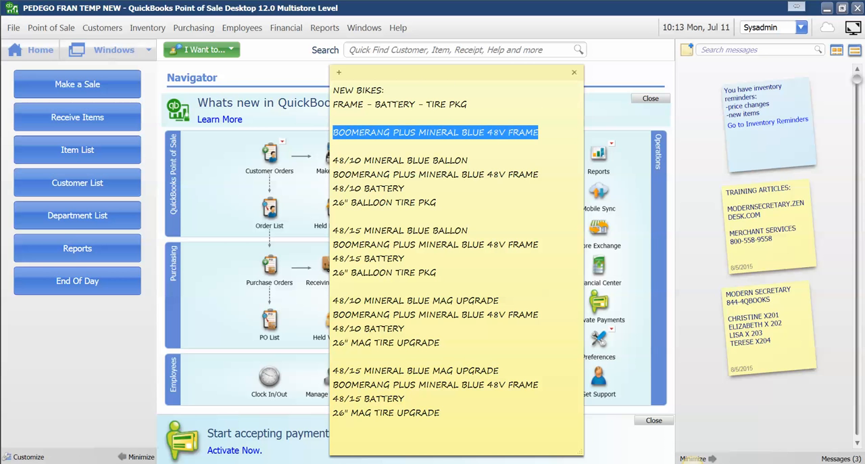
left_click(205, 462)
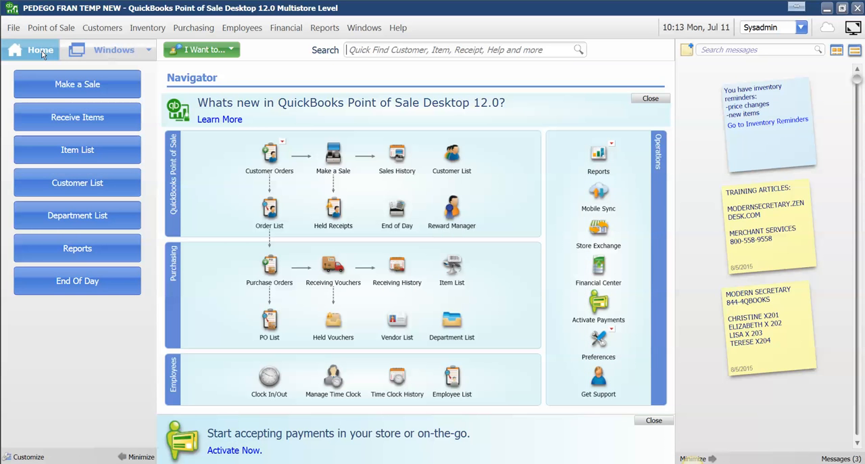
left_click(81, 148)
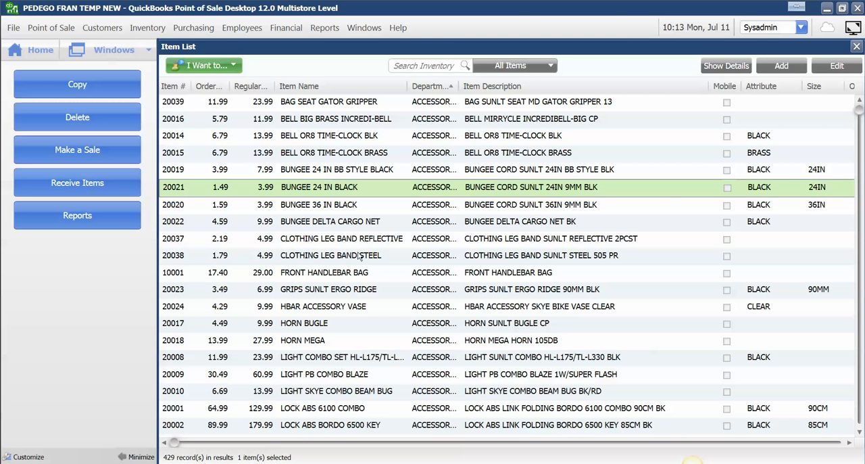
type("BOOM PLU")
key("Return")
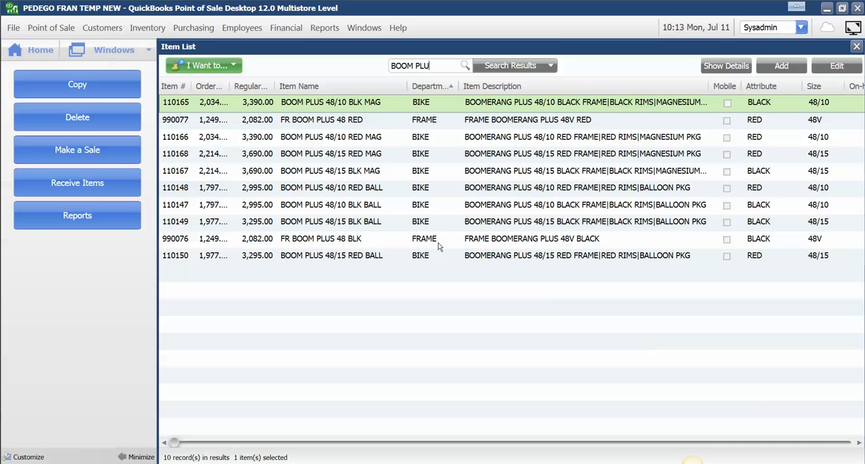
type("S FRAME")
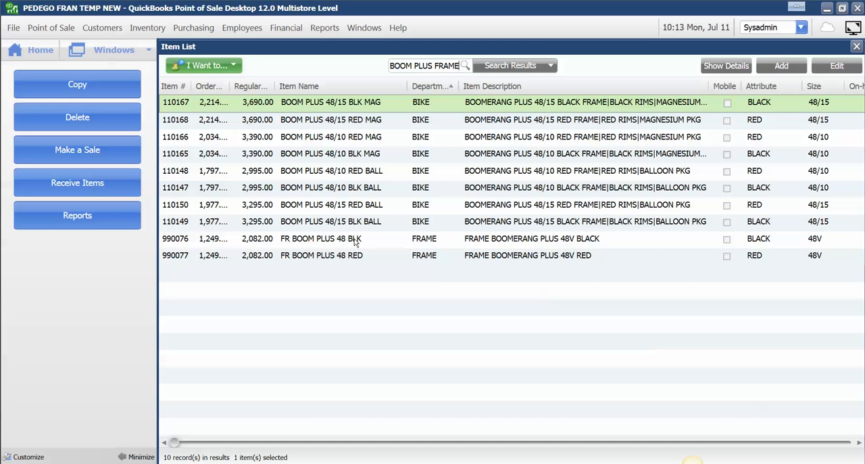
Step: Copy the FR BOOM PLUS 48 BLK frame item and name the copy FR BOOM PLUS 48 MINBLU
left_click(301, 243)
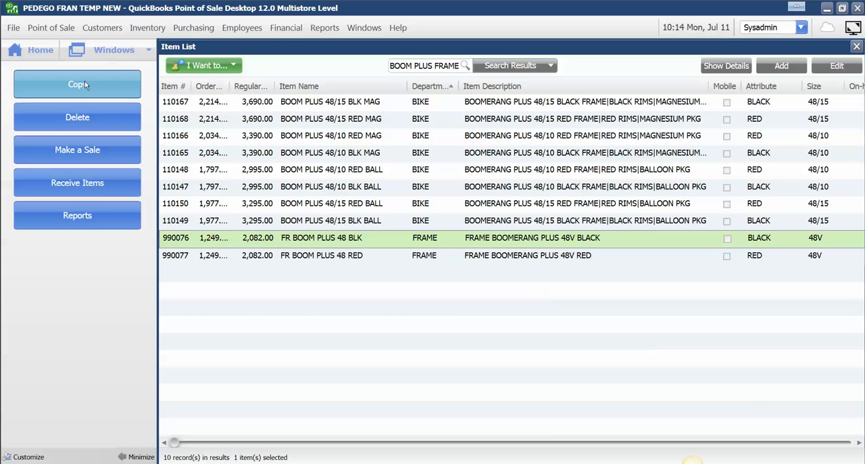
left_click(84, 84)
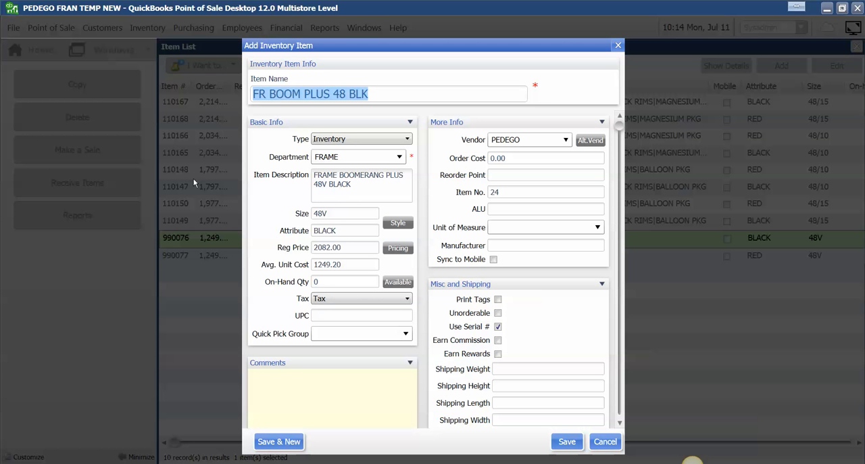
left_click(369, 94)
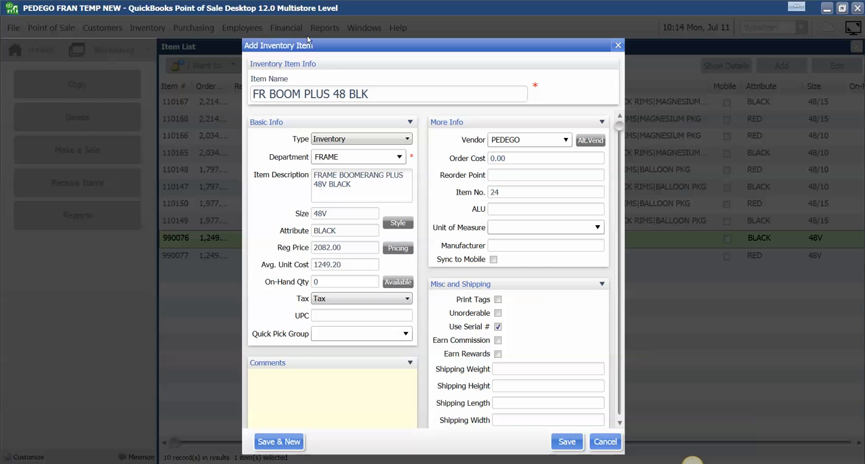
key("BackSpace")
key("BackSpace")
key("BackSpace")
type("MINBLU")
Step: Change the copy's description to FRAME BOOMERANG PLUS 48V MINERAL BLUE and its attribute to MINERAL BLUE
left_click(358, 184)
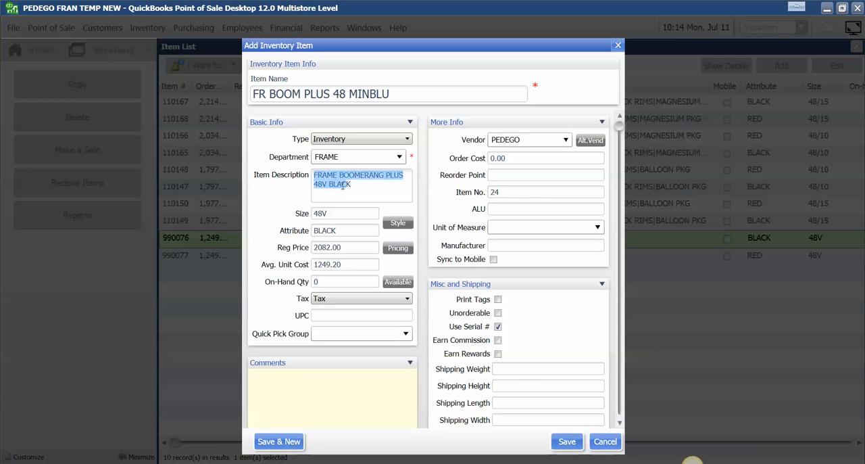
left_click(353, 185)
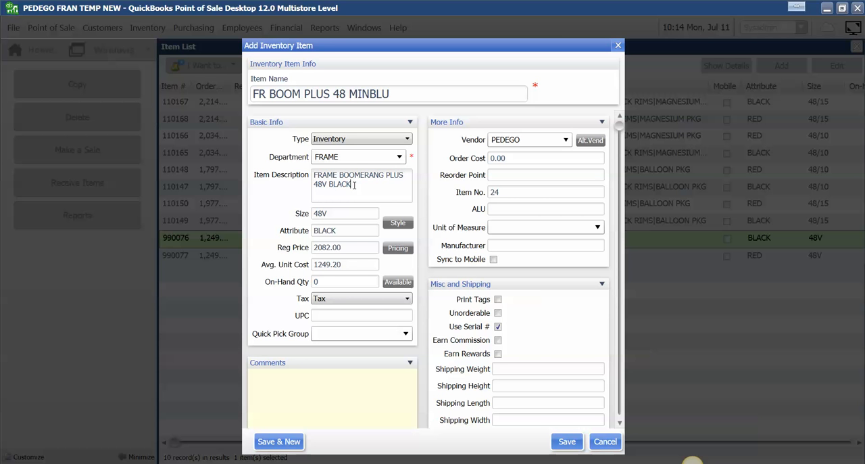
key("BackSpace")
key("BackSpace")
key("BackSpace")
key("BackSpace")
key("BackSpace")
type("MINERAL BLUE")
left_click(346, 231)
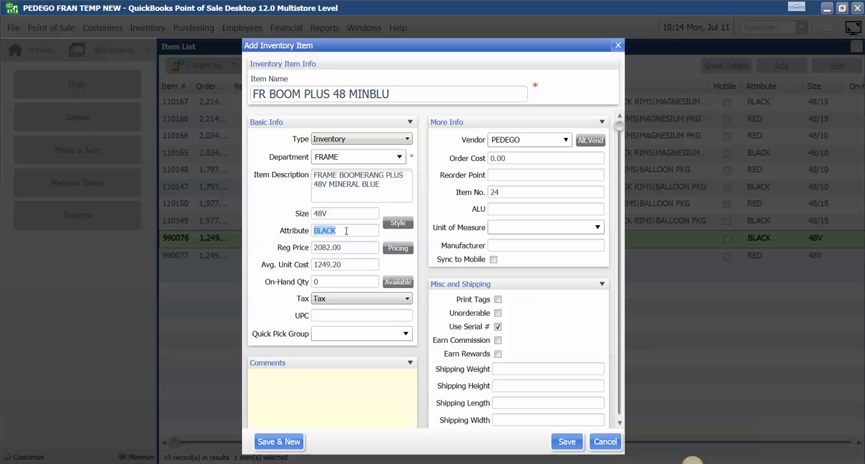
type("MINERAL BLUE")
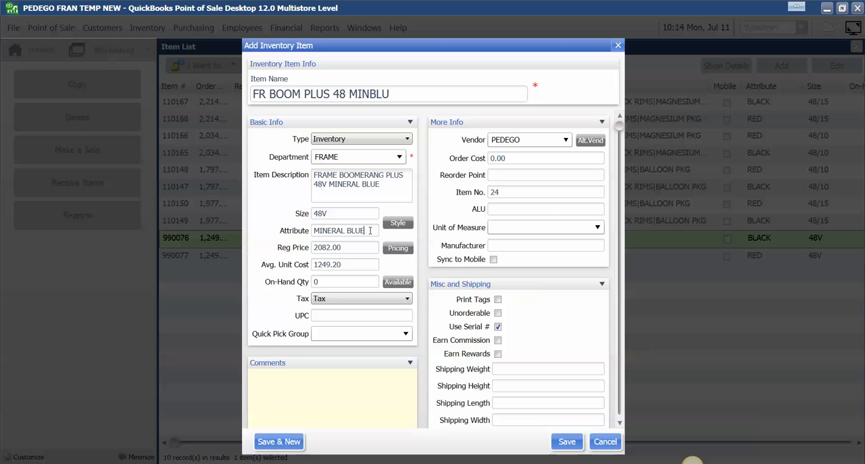
Step: Set the order cost to 1249.20, matching the average unit cost, and save the new frame item
left_click(349, 265)
left_click(509, 155)
type("1249.20")
double_click(528, 159)
left_click(528, 160)
double_click(521, 195)
left_click(566, 441)
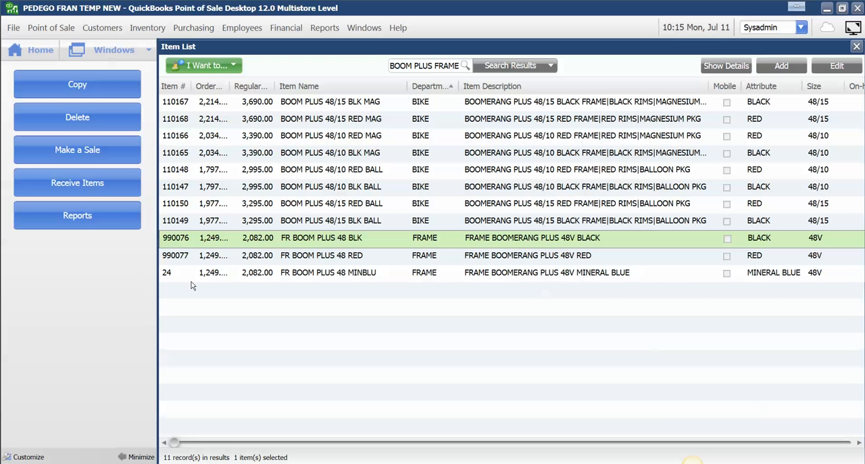
Step: Renumber the FR BOOM PLUS 48 MINBLU item, trying 990078 and accepting the next available number, 990080
left_click(172, 277)
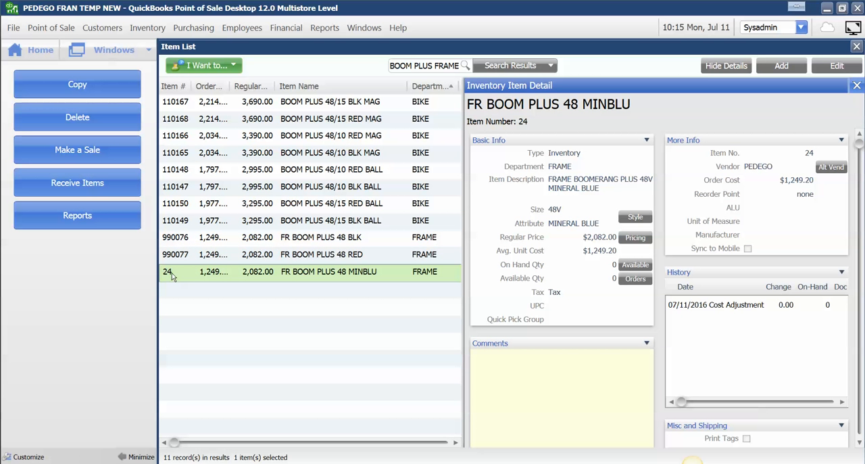
left_click(173, 275)
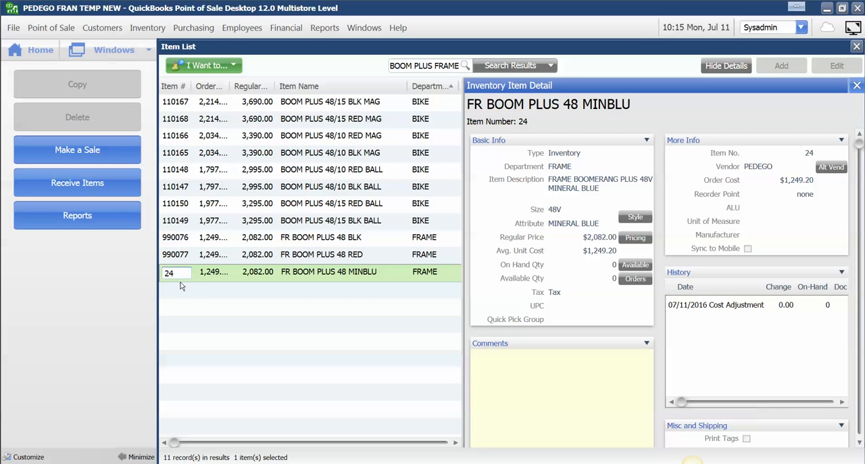
left_click(187, 256)
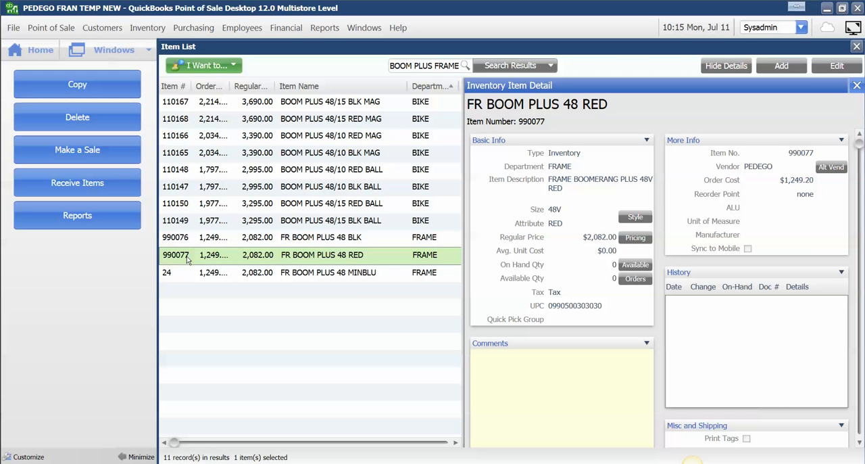
left_click(186, 274)
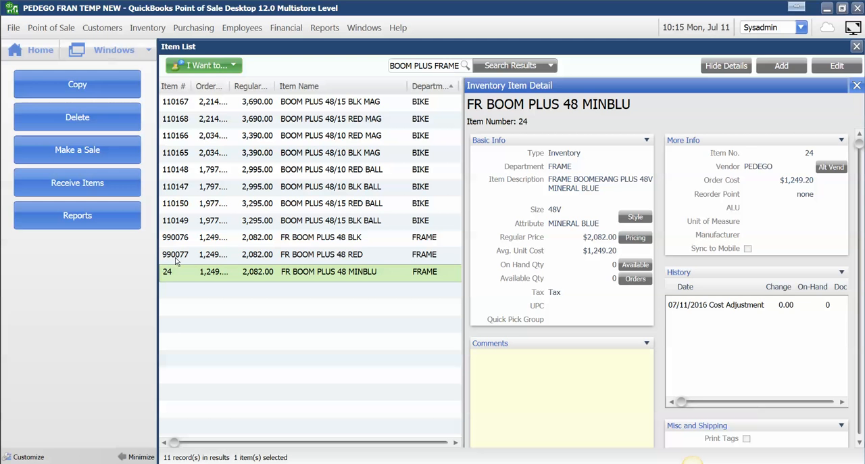
left_click(176, 274)
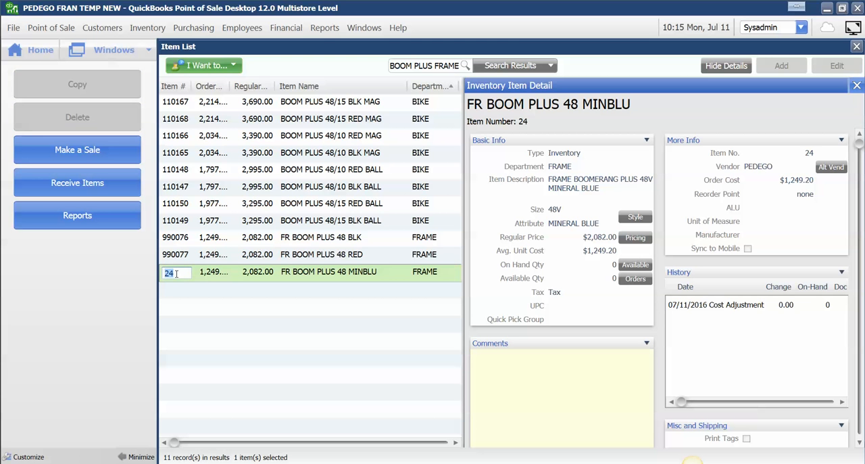
type("990078")
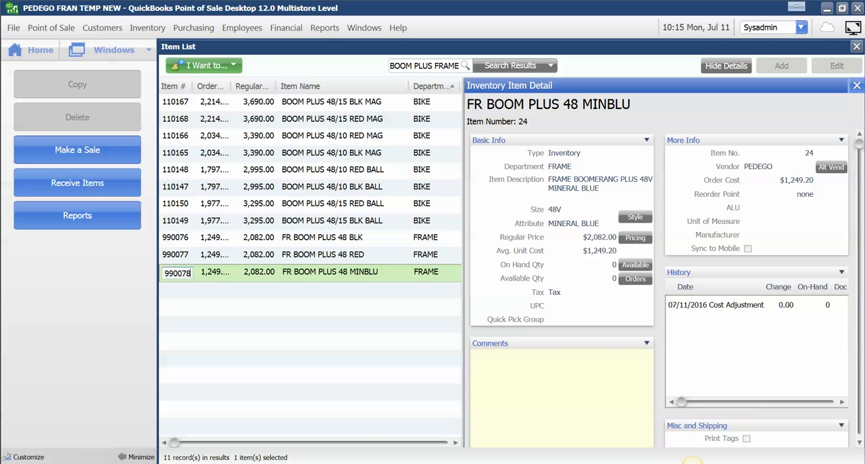
key("Return")
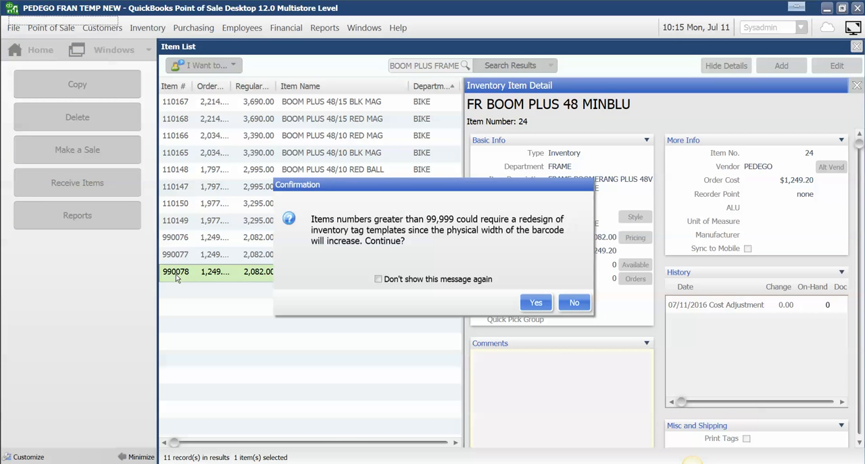
left_click(540, 304)
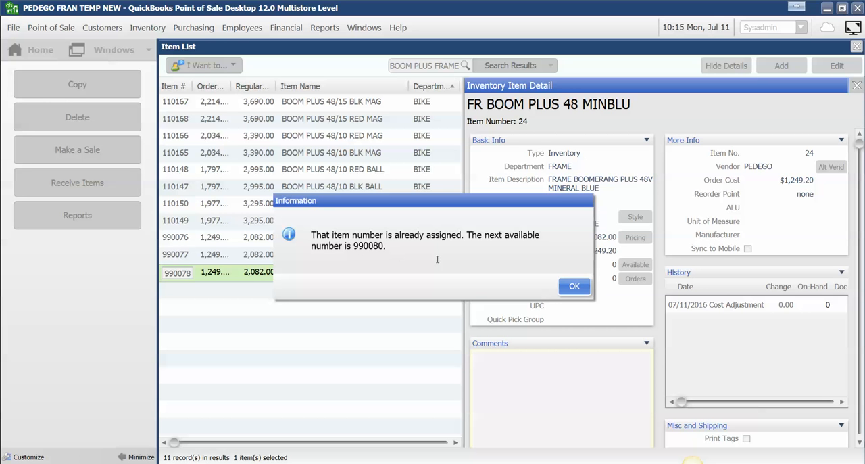
left_click(574, 287)
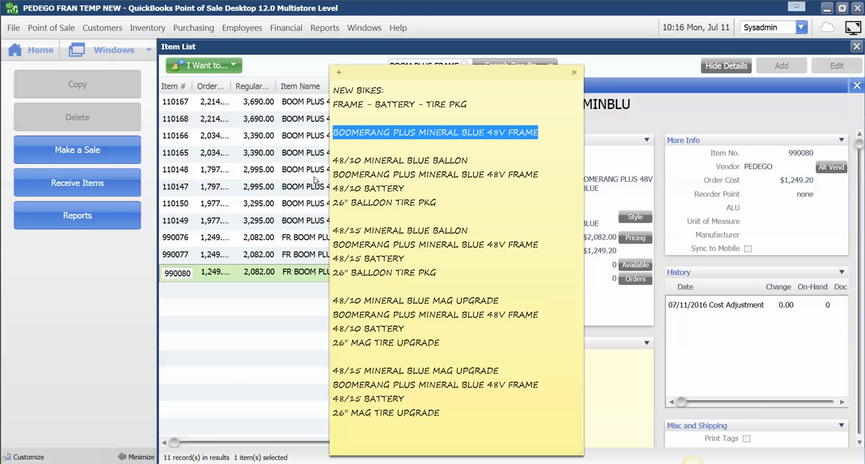
Step: Prefix every BOOMERANG PLUS MINERAL BLUE 48V FRAME line in the sticky note with the item number 990080
left_click(333, 133)
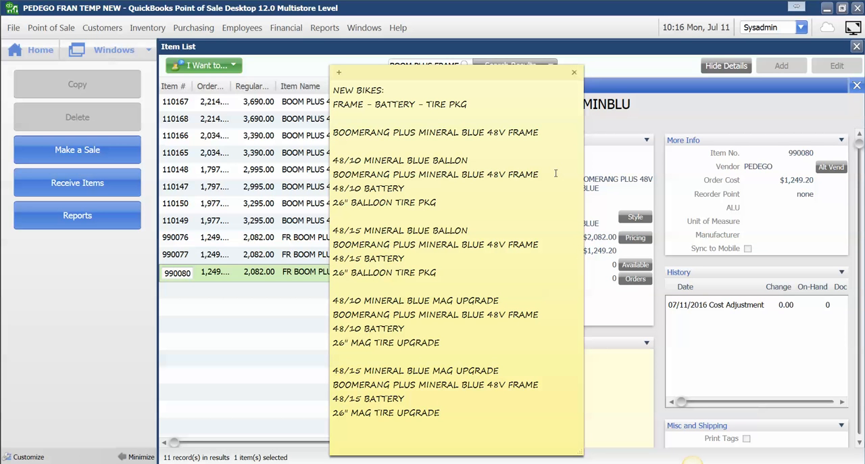
type("990080")
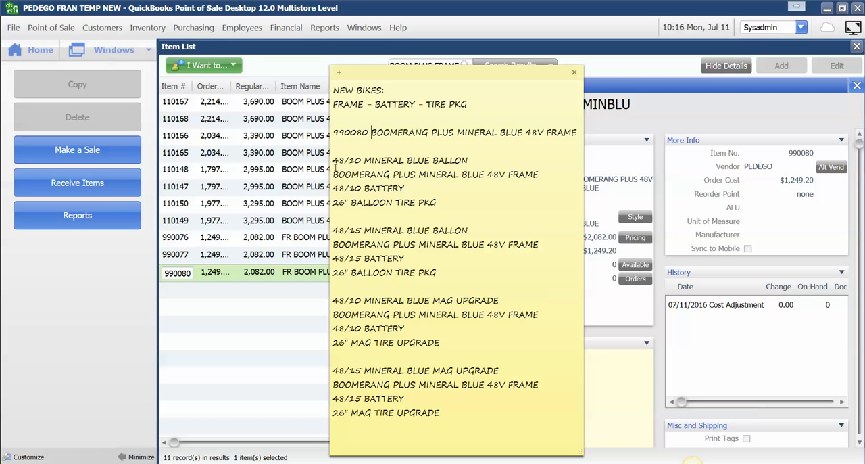
type("990080")
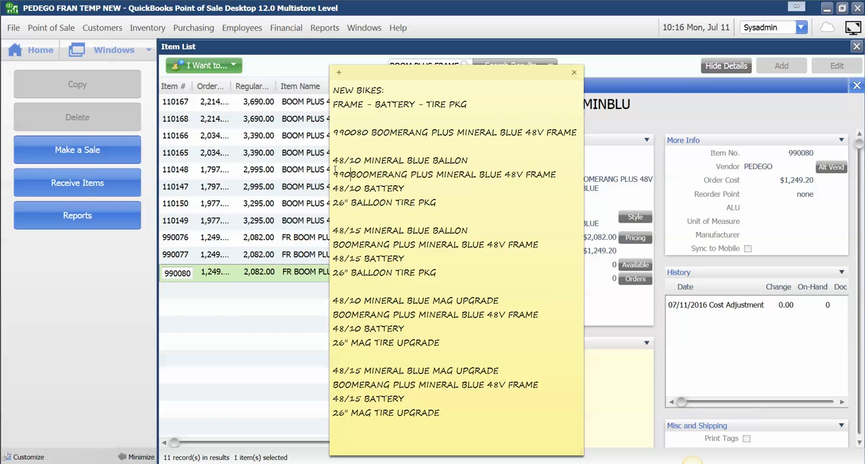
left_click(334, 245)
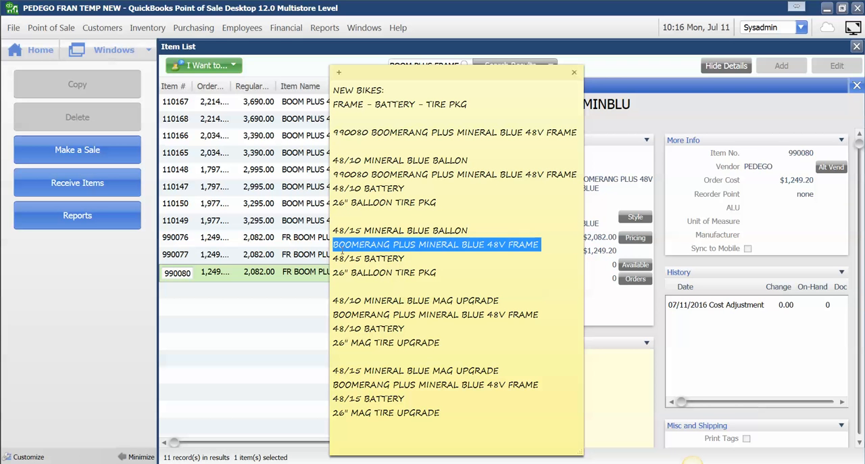
key("Home")
type("9900")
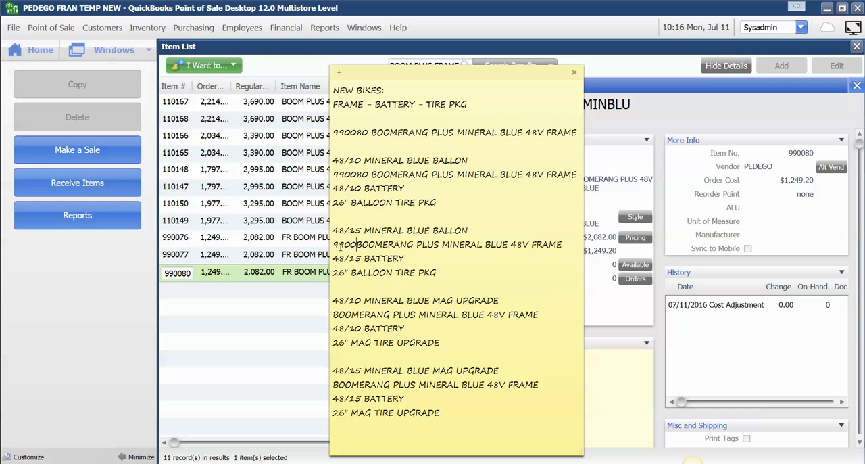
type("80")
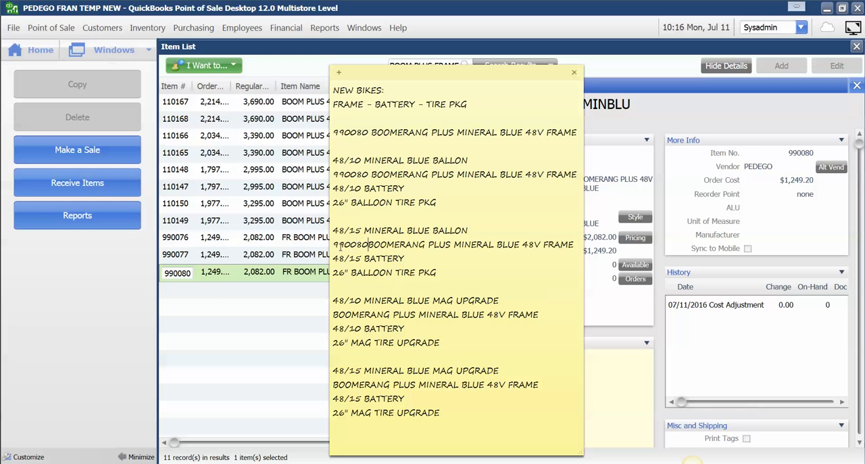
left_click(333, 315)
type("990080 ")
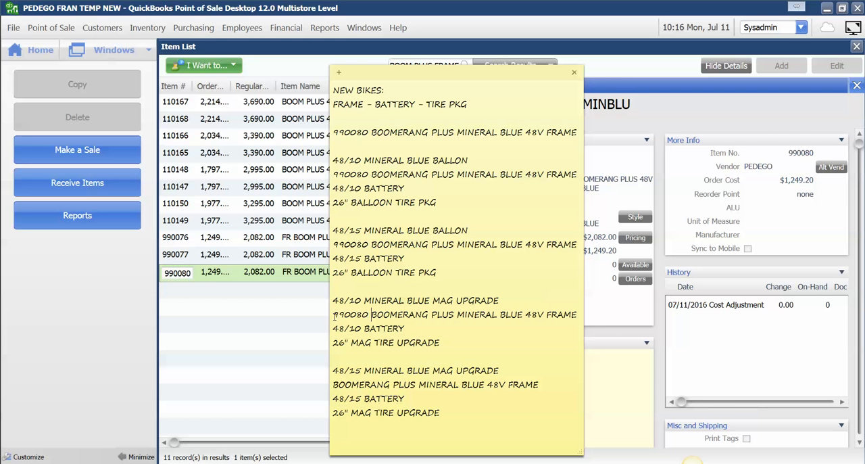
type("990080")
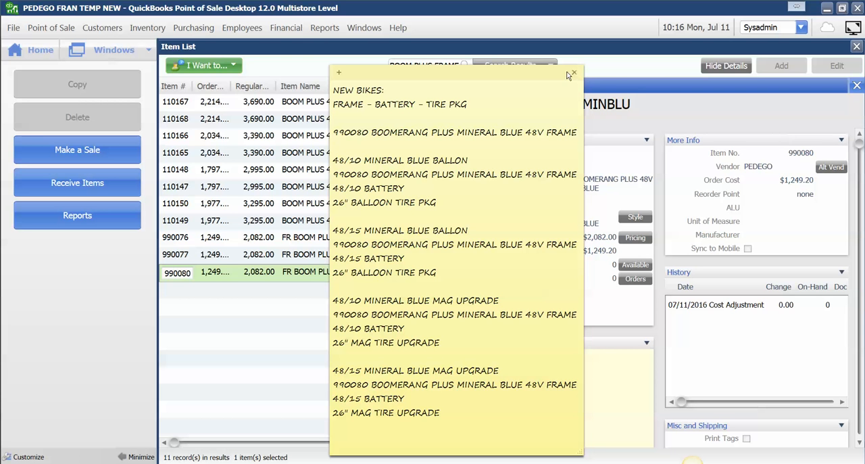
Step: Check the 48/10 and 48/15 battery lines in the note, then put the note away without deleting it
left_click(364, 189)
left_click_drag(403, 189, 332, 189)
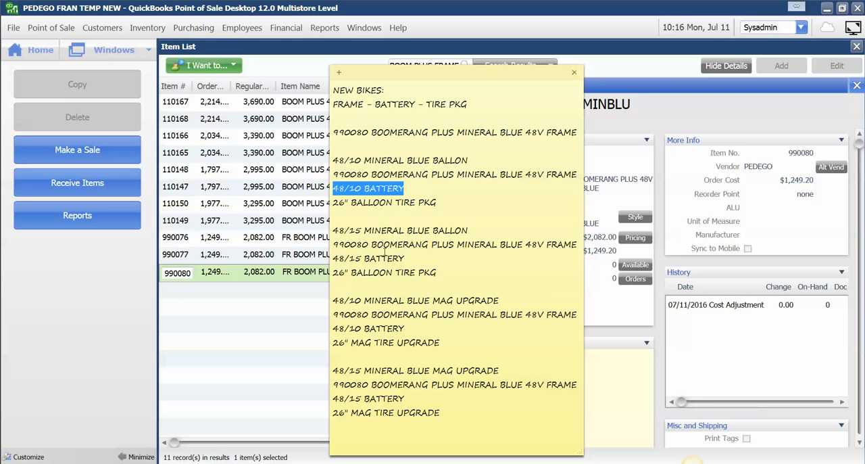
left_click_drag(406, 259, 332, 259)
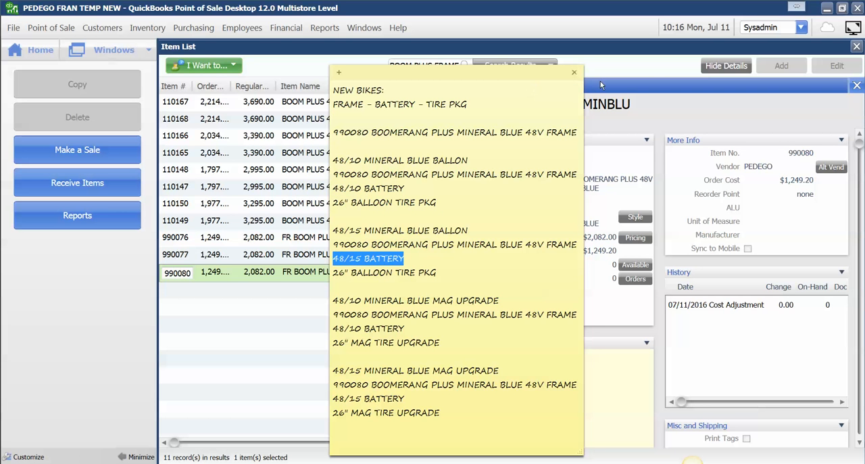
left_click(575, 73)
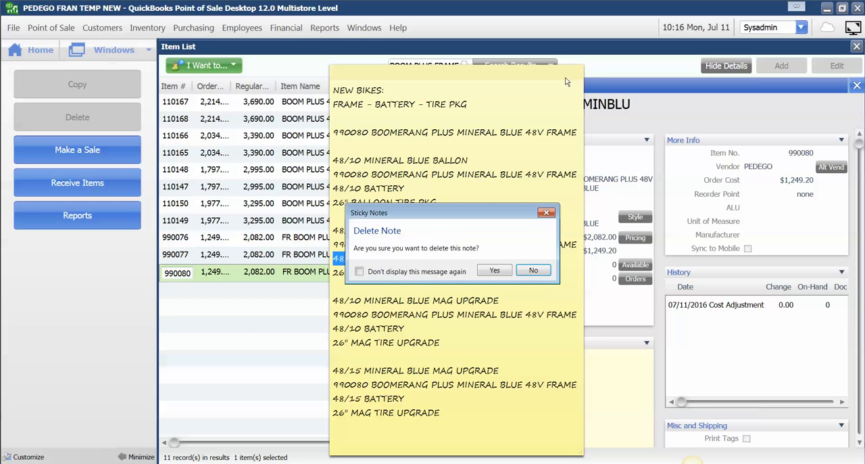
left_click(534, 270)
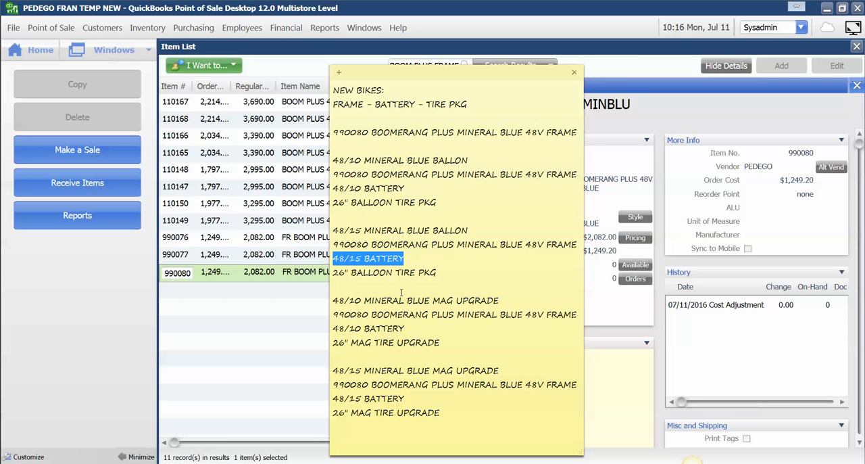
left_click(247, 463)
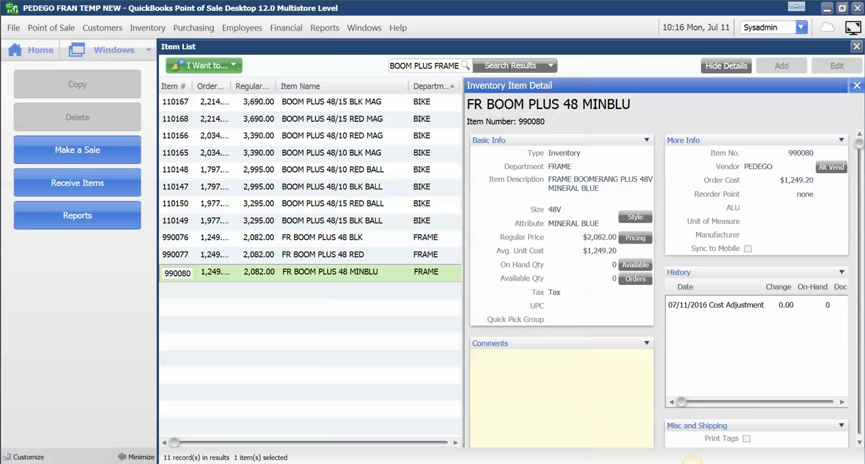
Step: Display the group components of the BOOM PLUS 48/15 BLK MAG bike in place of the new frame's details
left_click(857, 86)
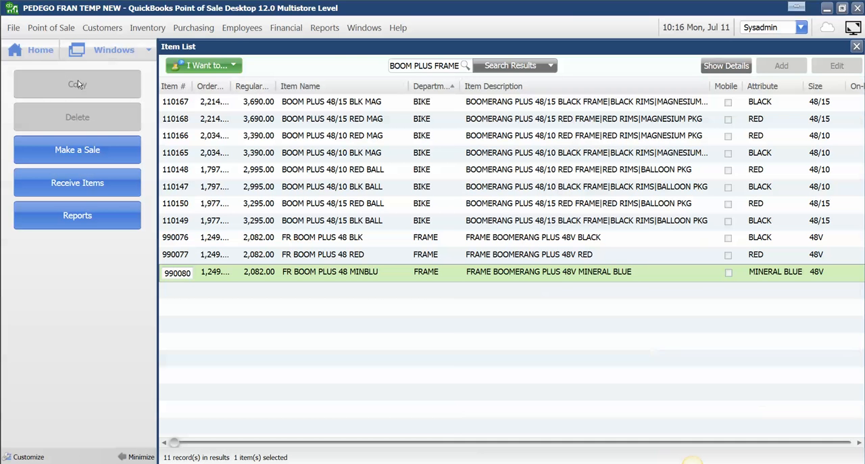
left_click(494, 106)
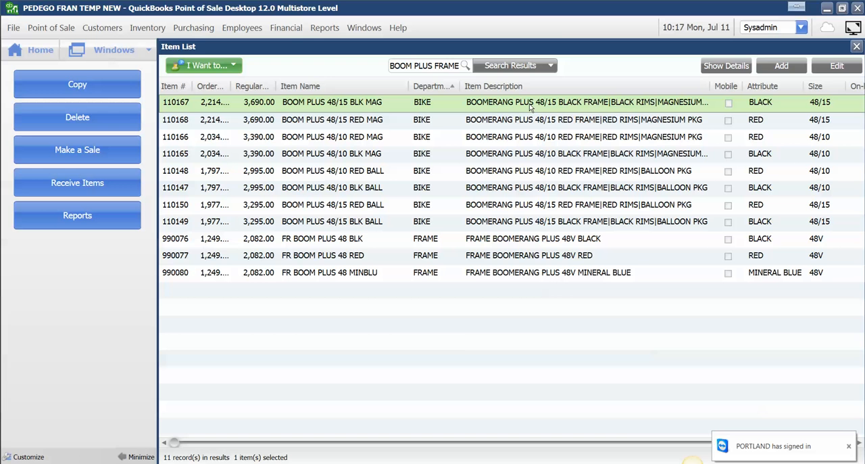
left_click(739, 65)
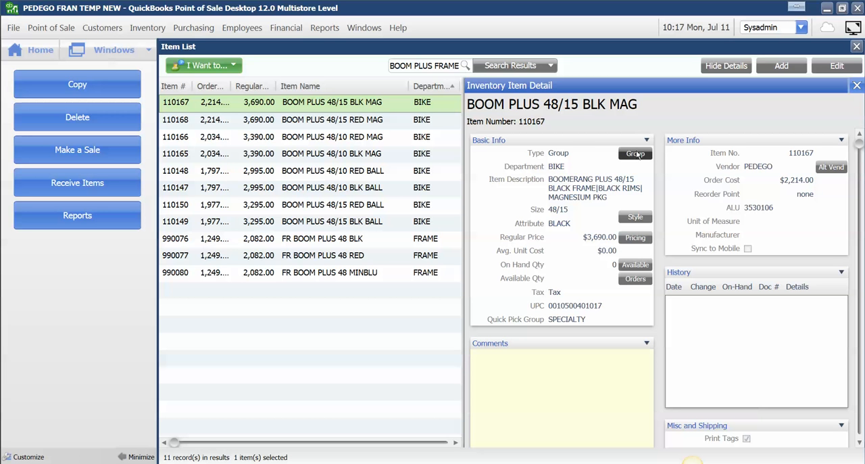
left_click(635, 154)
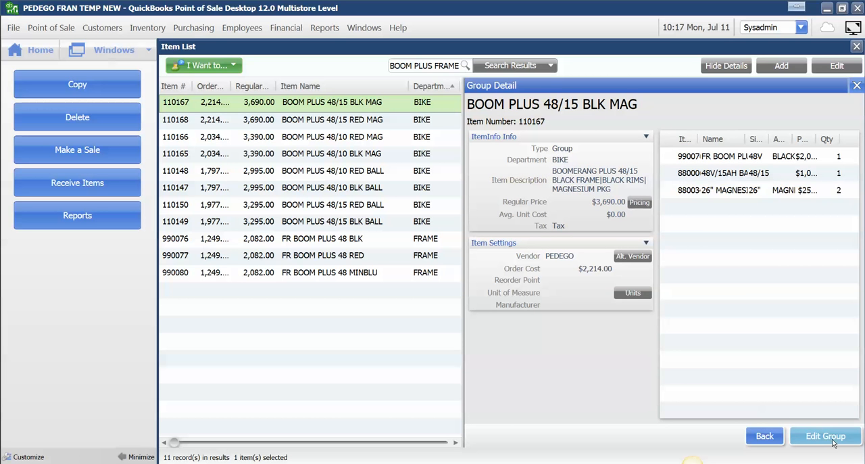
Step: Open the BOOM PLUS 48/15 BLK MAG group for editing and check the item numbers of its battery and magnesium tire
left_click(826, 435)
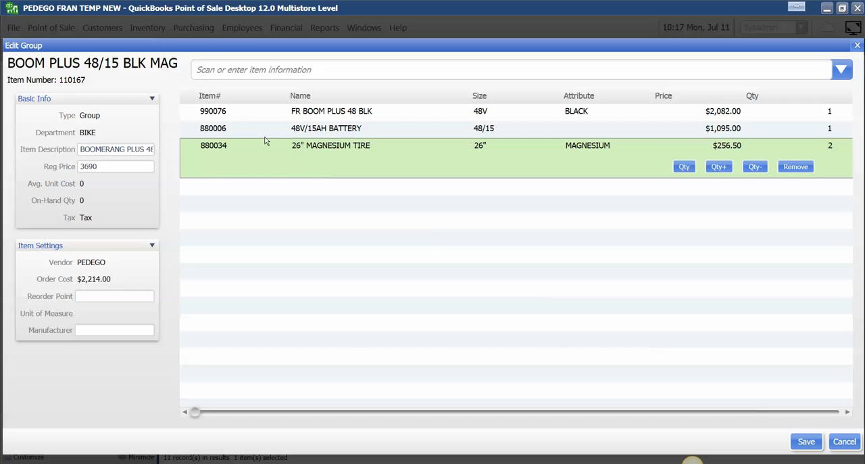
left_click(227, 132)
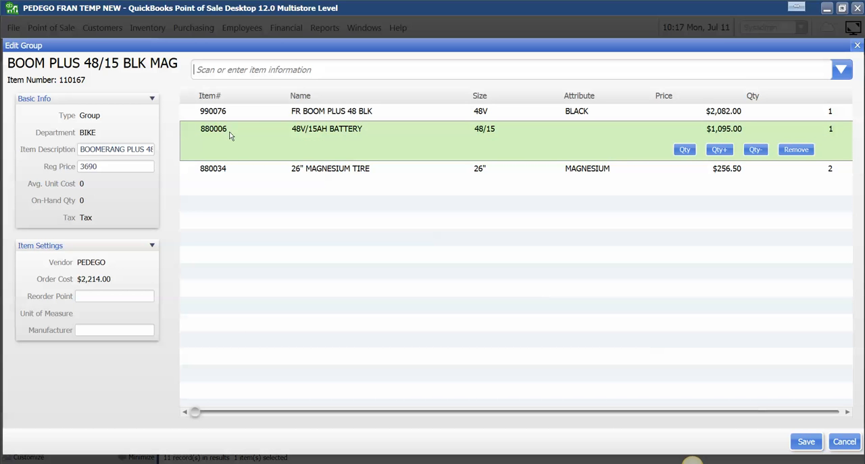
left_click(229, 169)
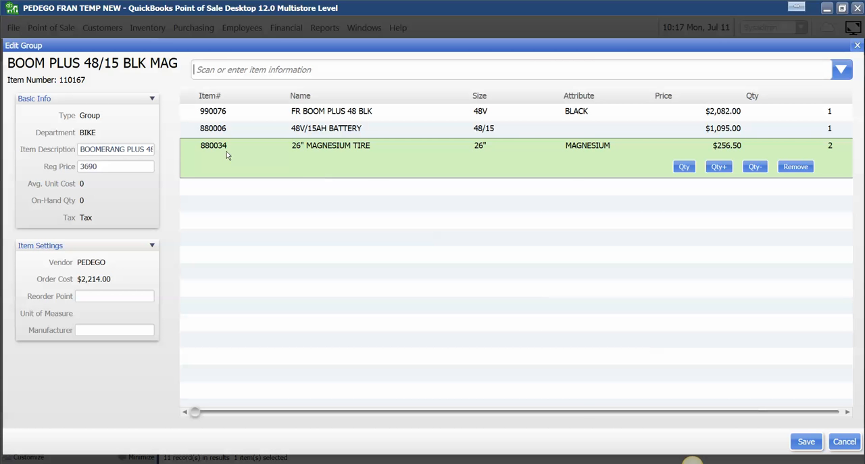
Step: Prefix both 48/15 BATTERY lines in the sticky note with the item number 880006
left_click(692, 463)
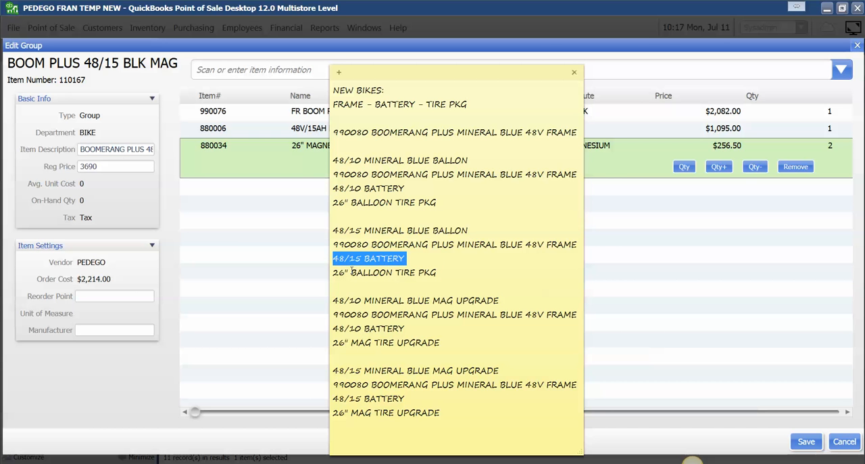
left_click(339, 257)
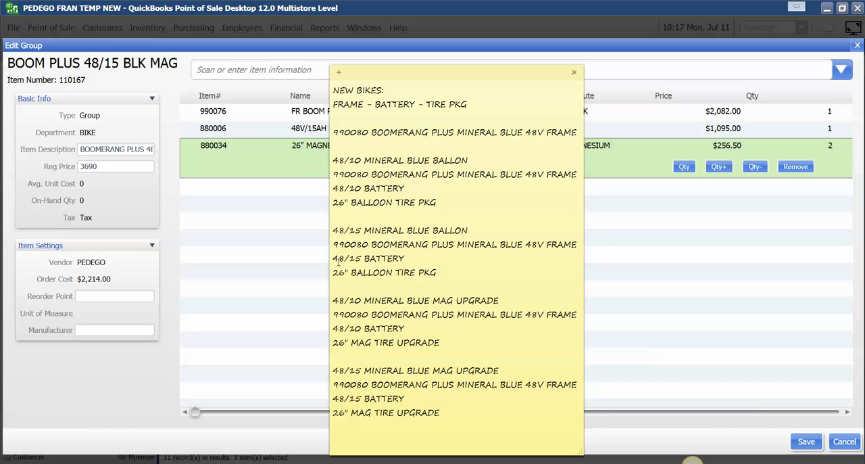
type("88000")
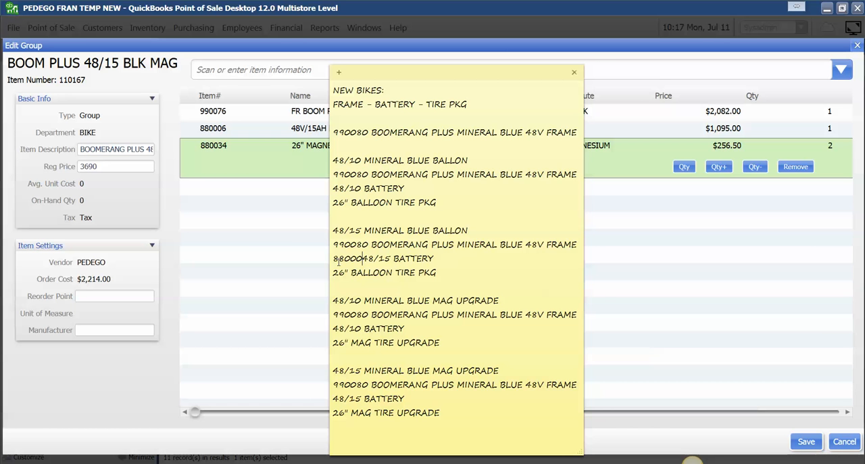
type("6")
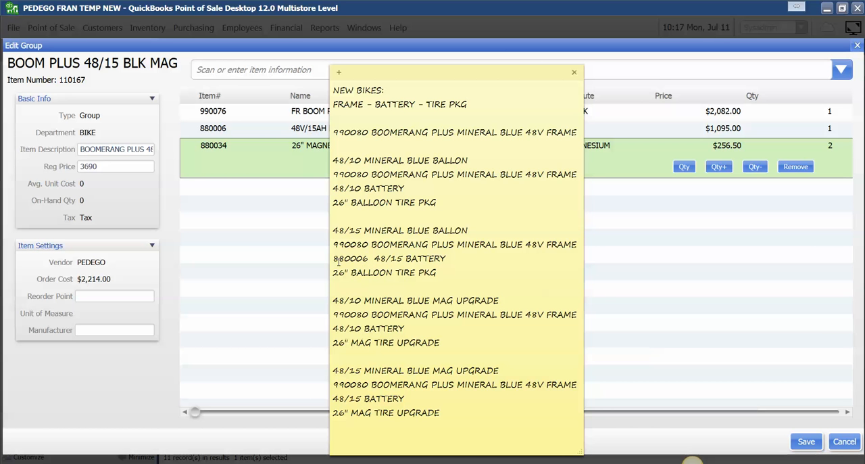
left_click(333, 398)
type("880006 ")
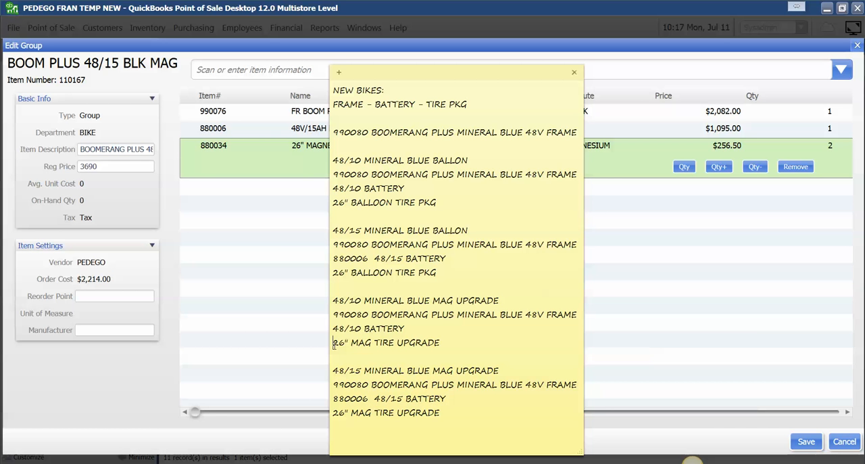
type(" 880034")
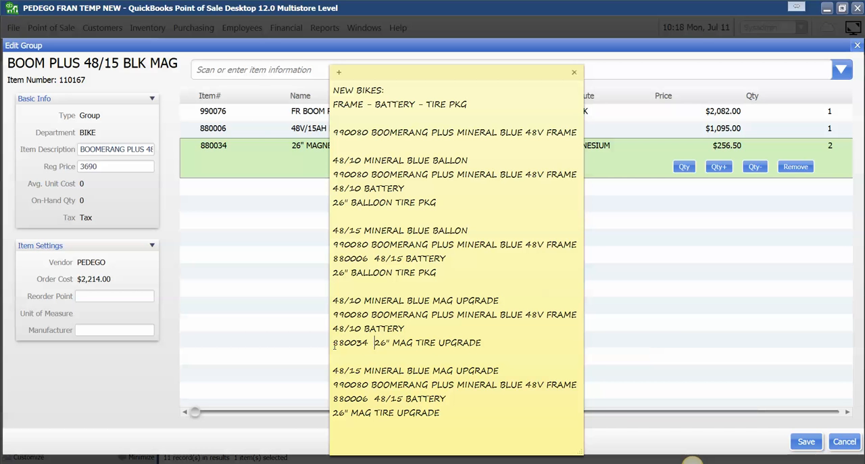
Step: Prefix both 26" MAG TIRE UPGRADE lines in the sticky note with the item number 880034
left_click(334, 414)
type("880034")
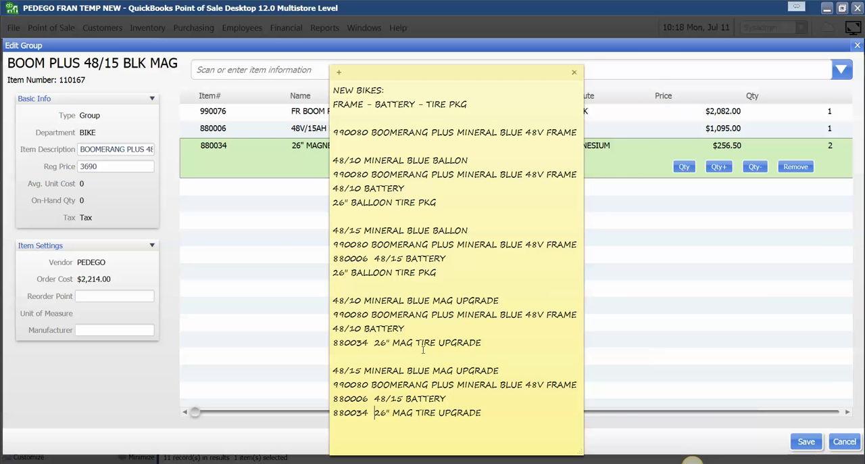
Step: Leave the BOOM PLUS 48/15 BLK MAG group without saving and close its details
left_click(403, 230)
left_click(836, 444)
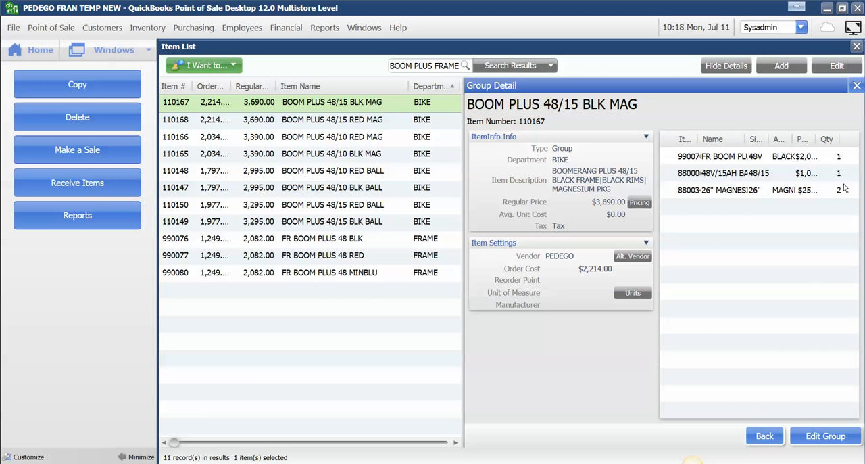
left_click(856, 85)
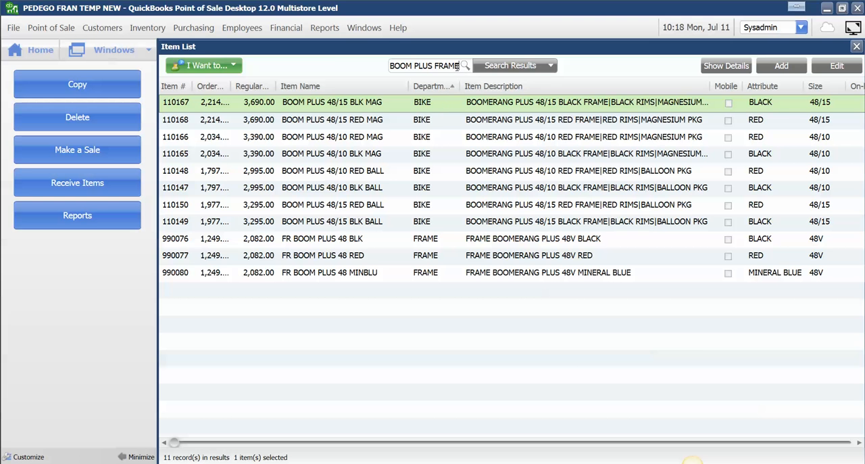
Step: Clear the item list search and search for BIKE
left_click_drag(458, 66, 344, 75)
key("BackSpace")
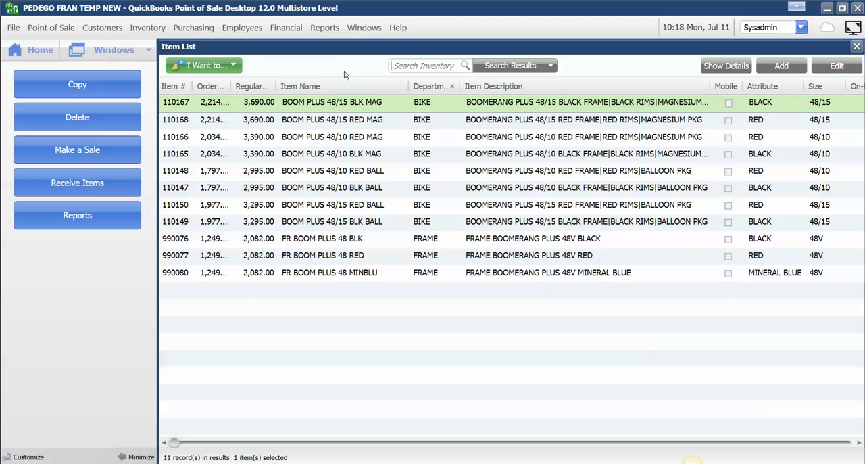
key("Return")
type("BIKE")
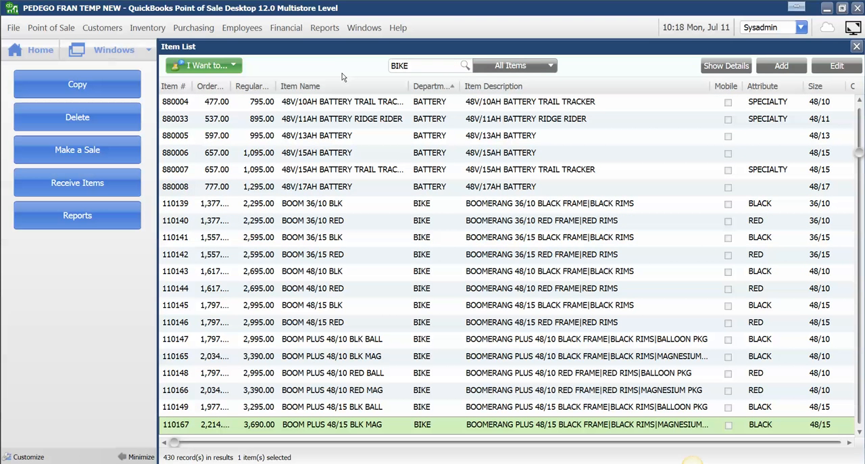
key("Return")
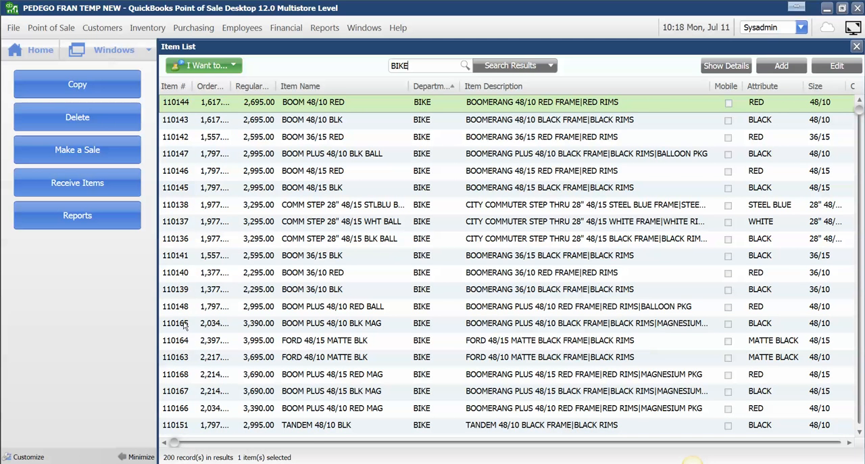
Step: Examine the item numbers of the listed bikes to find the highest one in use
scroll(186, 327, "down", 1)
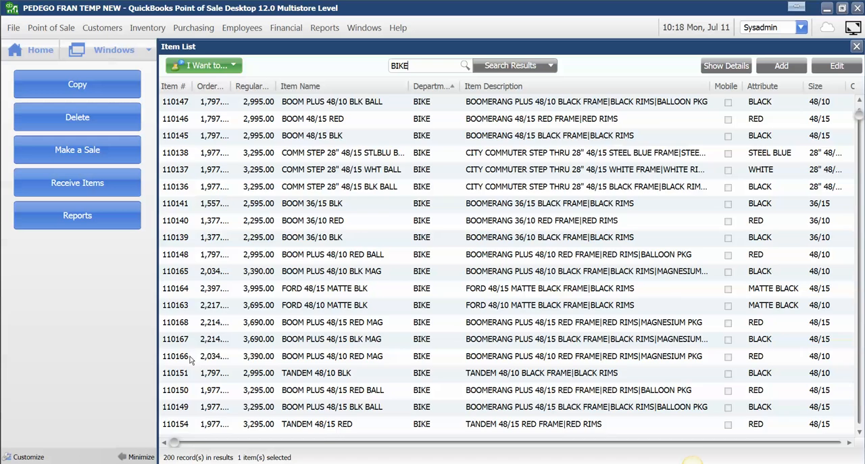
scroll(191, 361, "down", 1)
scroll(191, 360, "down", 1)
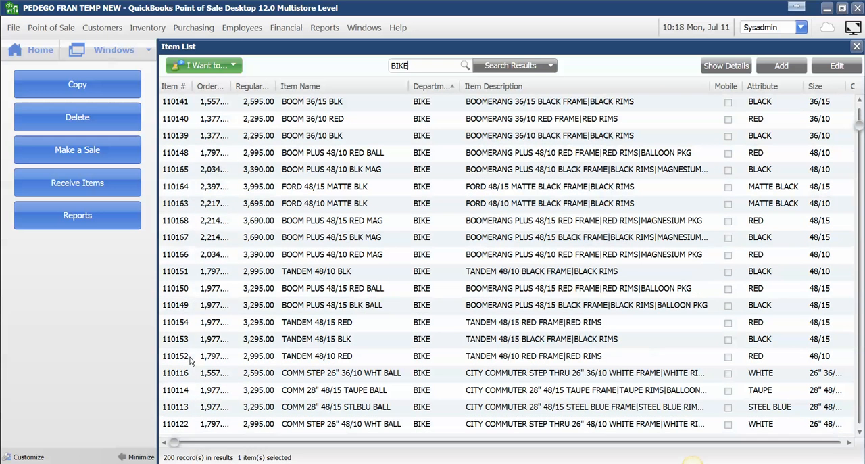
left_click(188, 224)
scroll(238, 254, "down", 5)
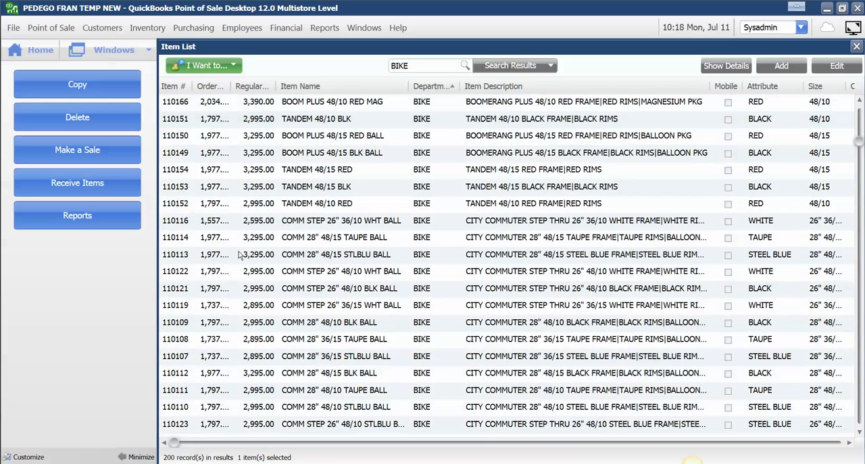
scroll(238, 254, "down", 5)
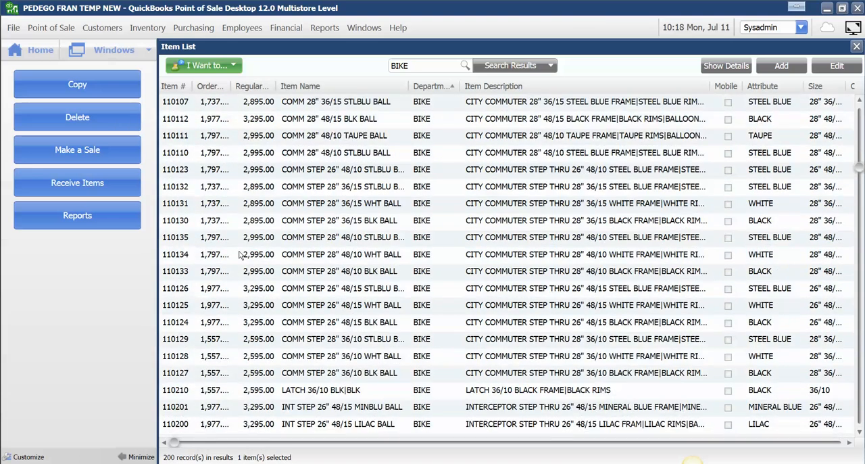
scroll(238, 254, "down", 1)
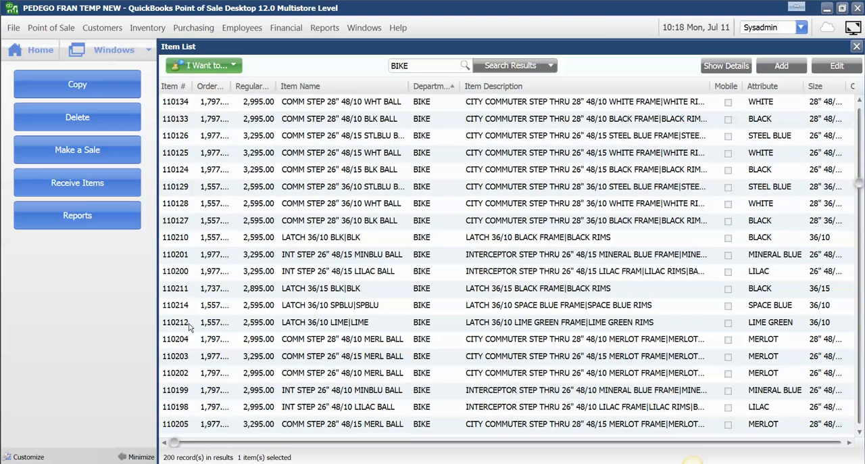
scroll(180, 344, "down", 1)
left_click(187, 390)
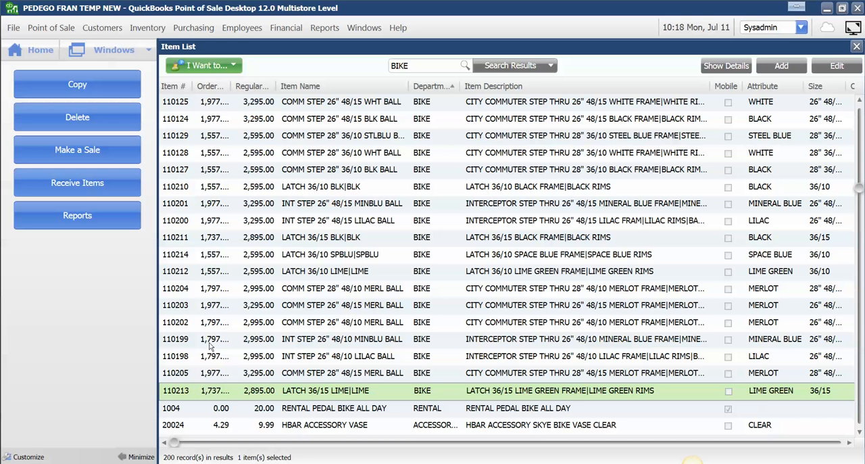
scroll(203, 260, "up", 3)
scroll(115, 115, "up", 2)
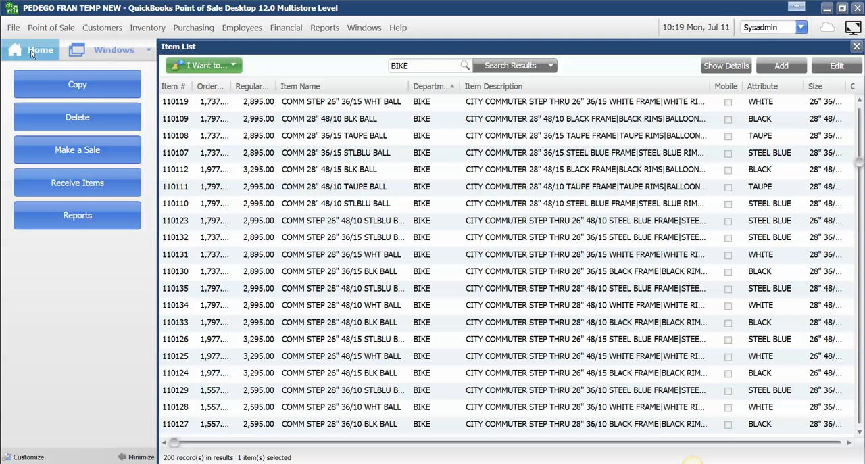
Step: Replace the item list search with BOOMERANG PLUS BALL
left_click_drag(435, 66, 288, 73)
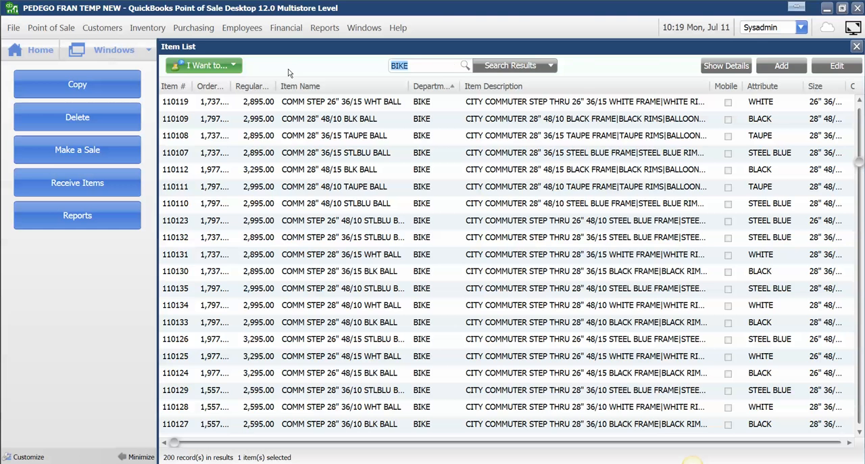
key("BackSpace")
key("Return")
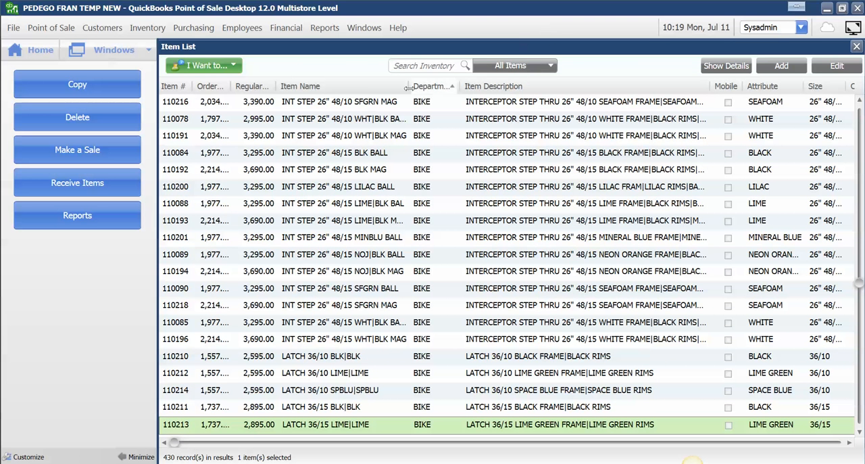
type("B")
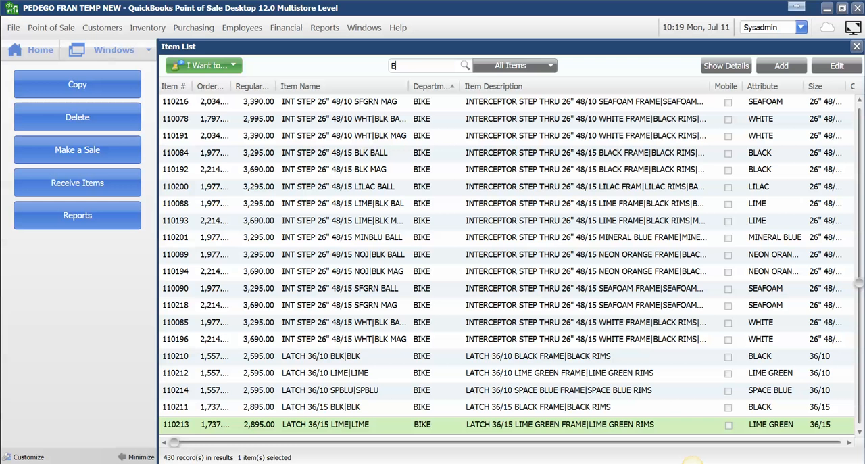
type("OOMERANG PLUS")
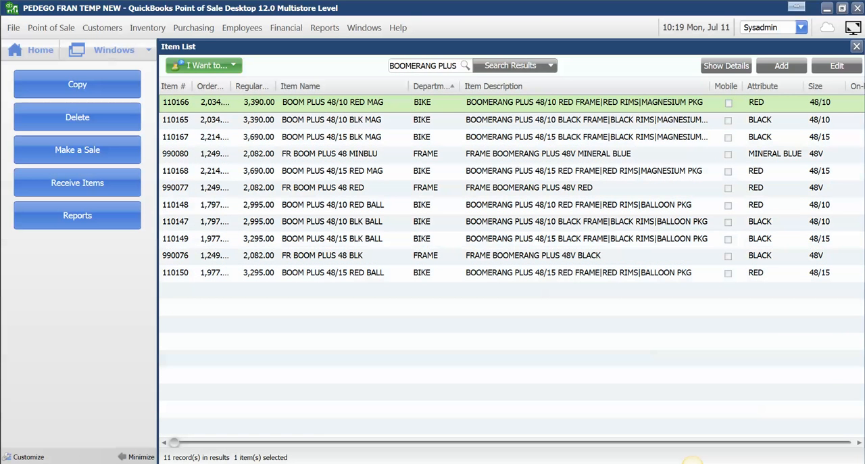
type(" BALL")
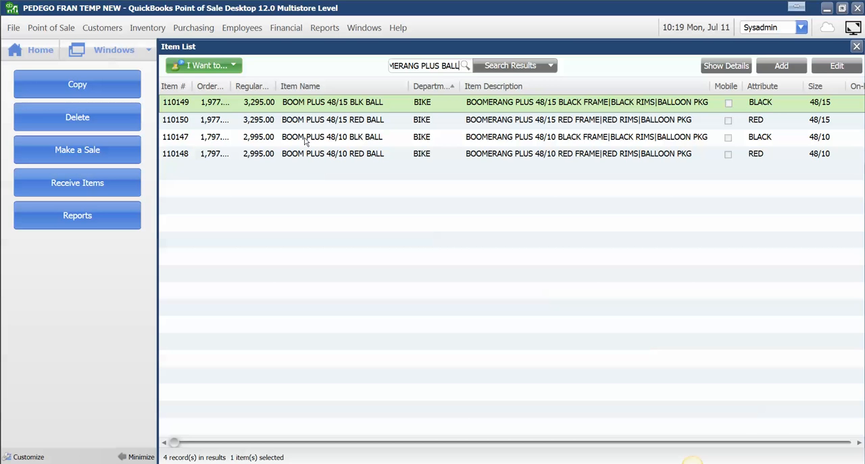
Step: Open the BOOM PLUS 48/10 BLK BALL group for editing and bring up the sticky note beside its components
left_click(531, 140)
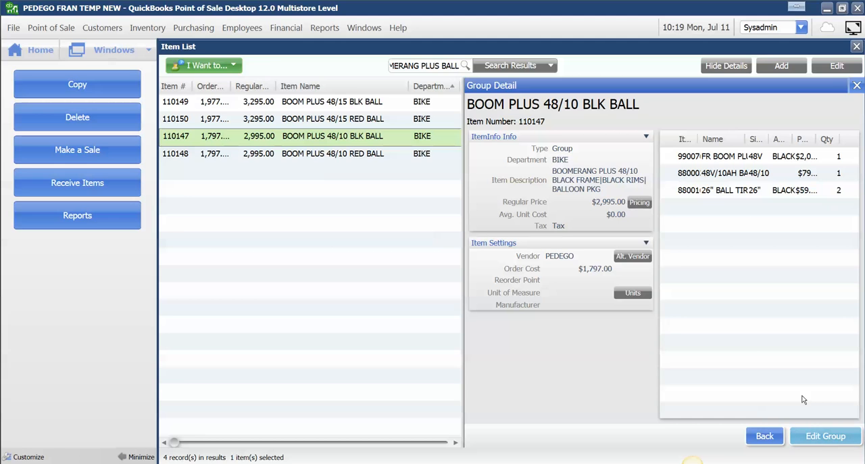
left_click(829, 437)
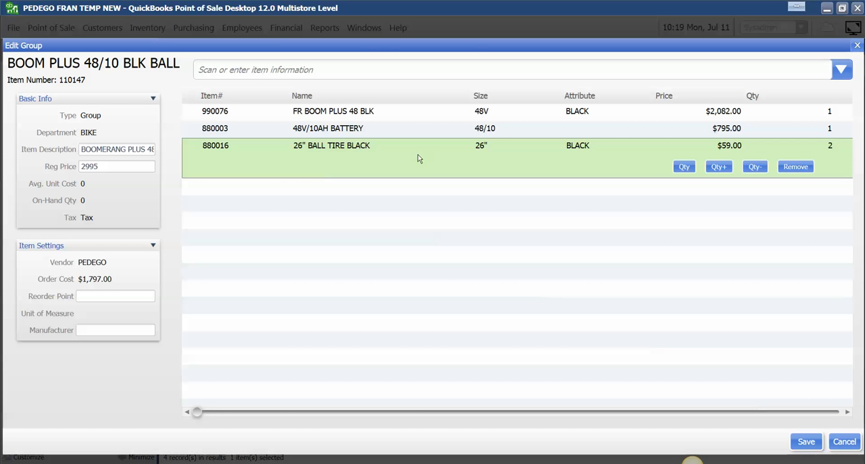
left_click(692, 463)
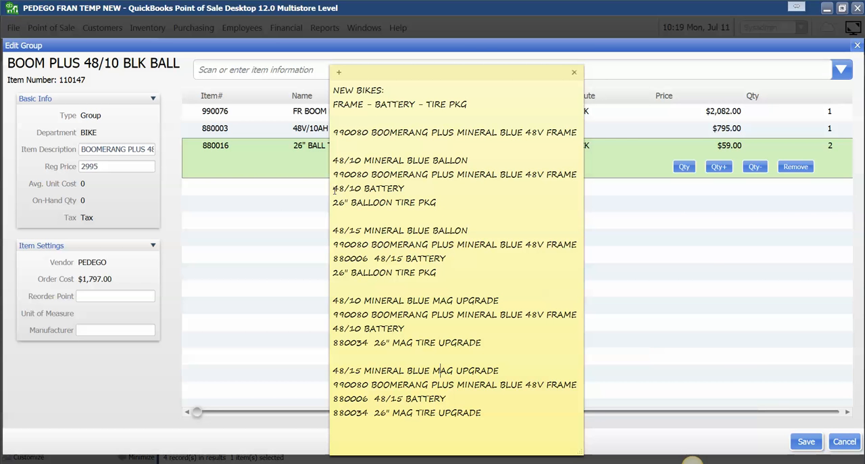
type("880016")
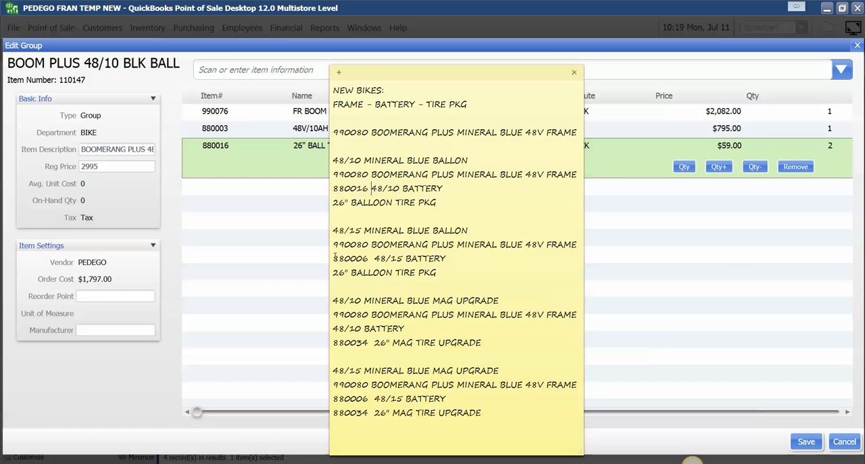
key("BackSpace")
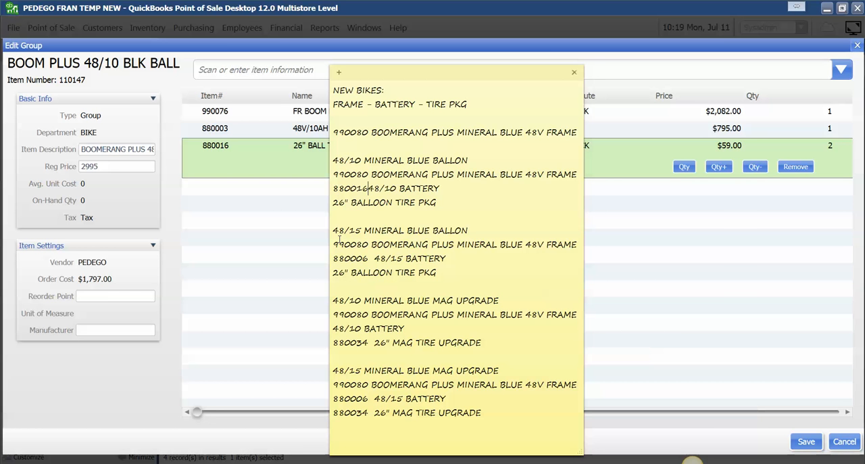
key("BackSpace")
key("BackSpace")
key("BackSpace")
key("BackSpace")
key("BackSpace")
key("BackSpace")
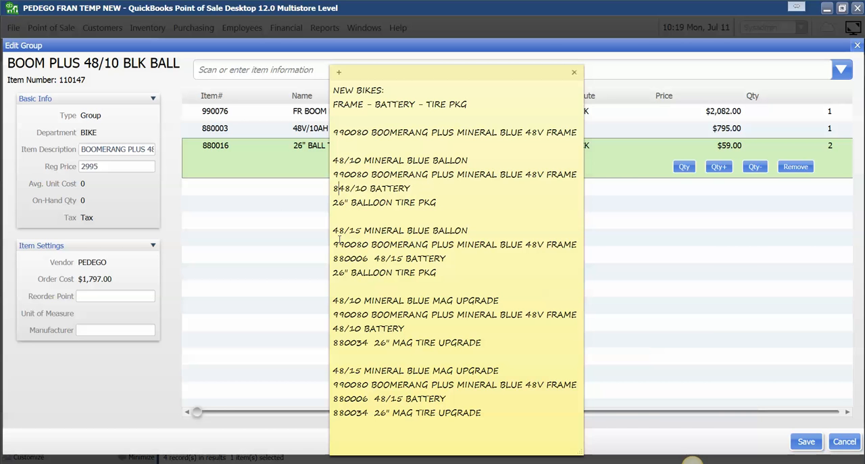
Step: Add item number 880003 in front of both 48/10 BATTERY lines in the note
type("880003 ")
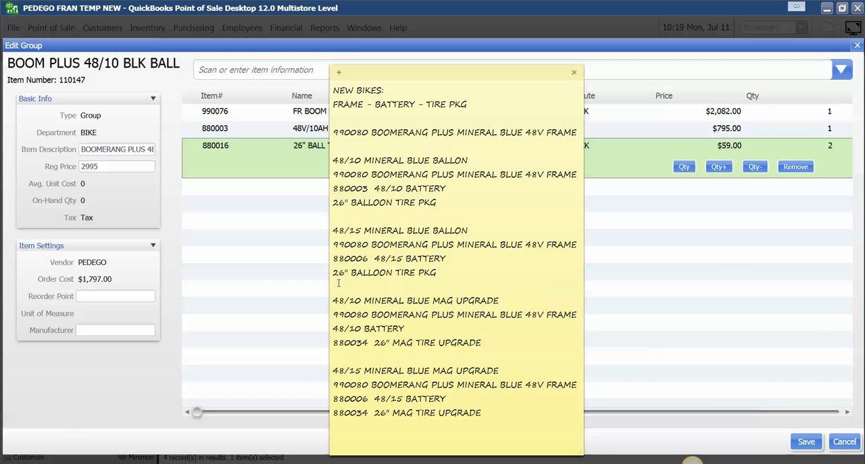
type(" 88000")
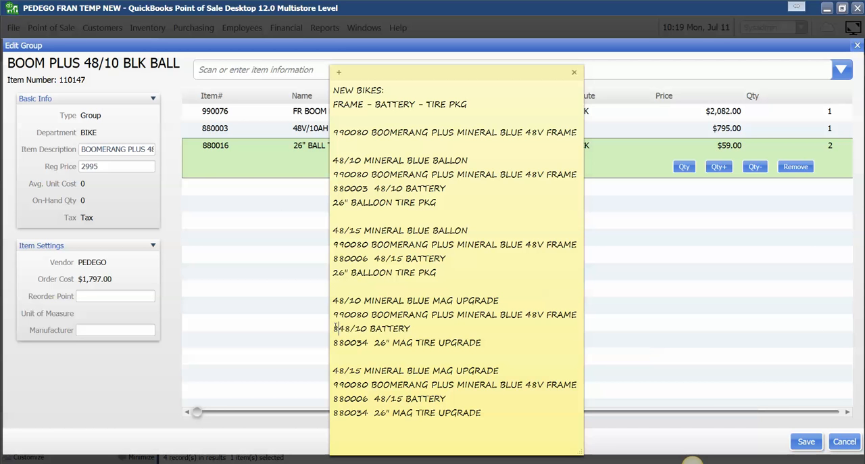
type("3")
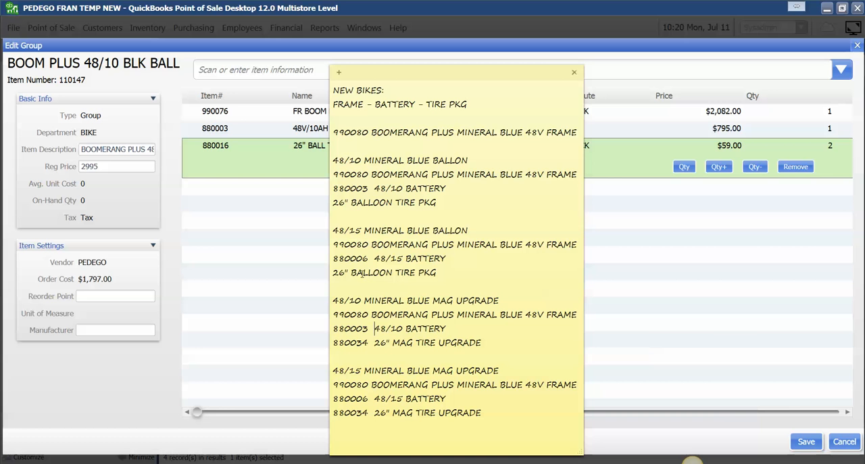
Step: Add item number 880016 in front of both 26" BALLOON TIRE PKG lines in the note
left_click(334, 273)
type("880016")
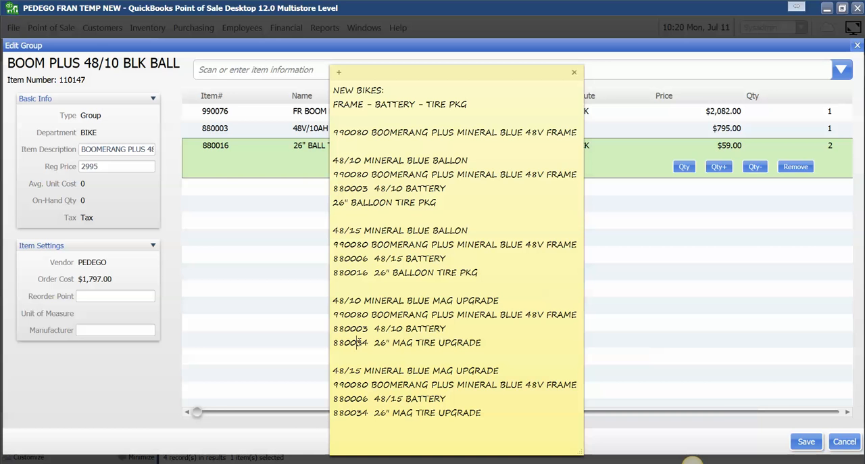
left_click(334, 203)
type("880016")
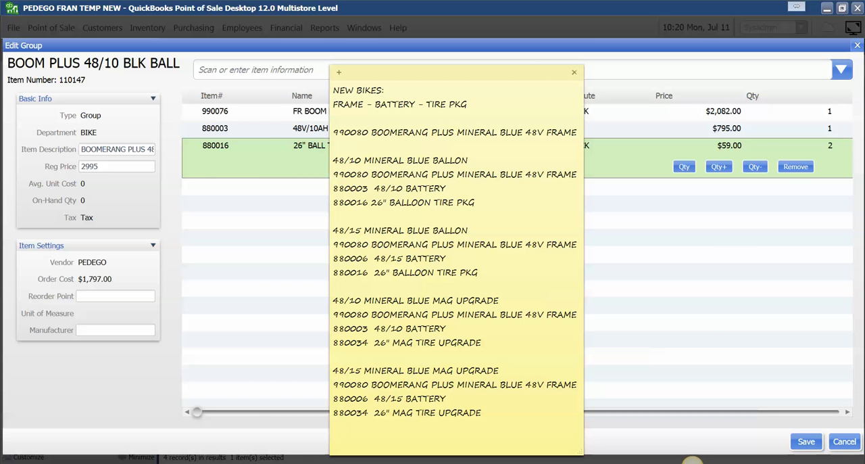
Step: Close the group editor without saving, copy the BOOM PLUS 48/10 BLK BALL item, and name the copy BOOM PLUS 48/10 MINBLU BALL
left_click(844, 440)
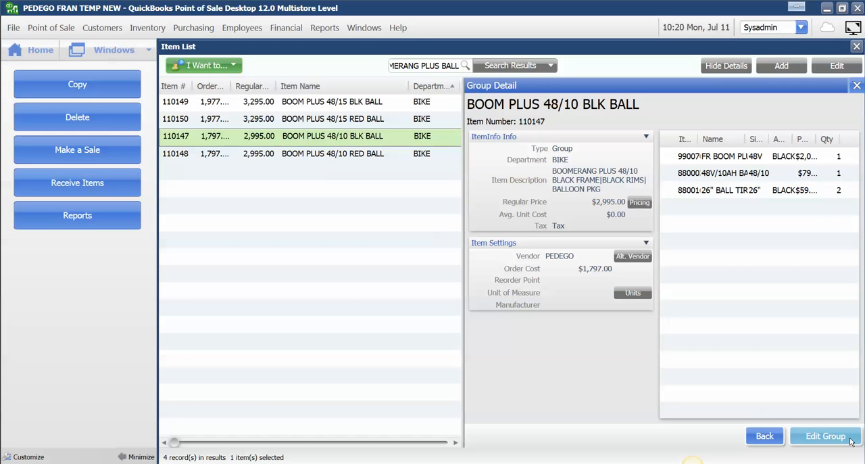
left_click(857, 86)
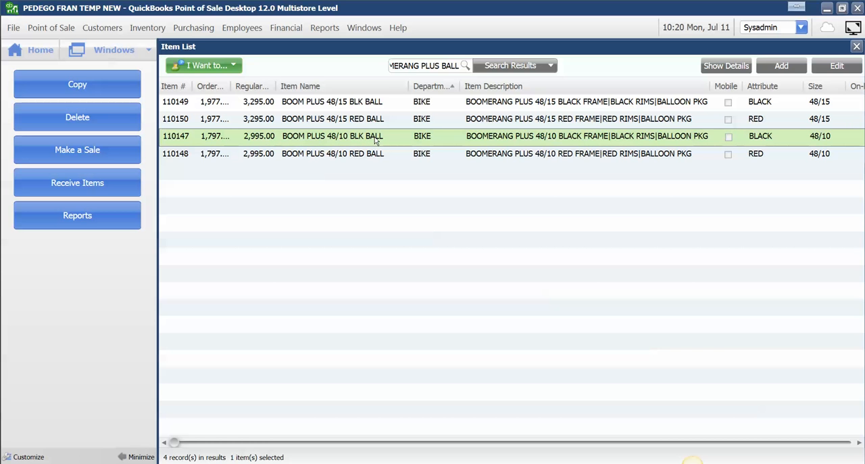
left_click(109, 87)
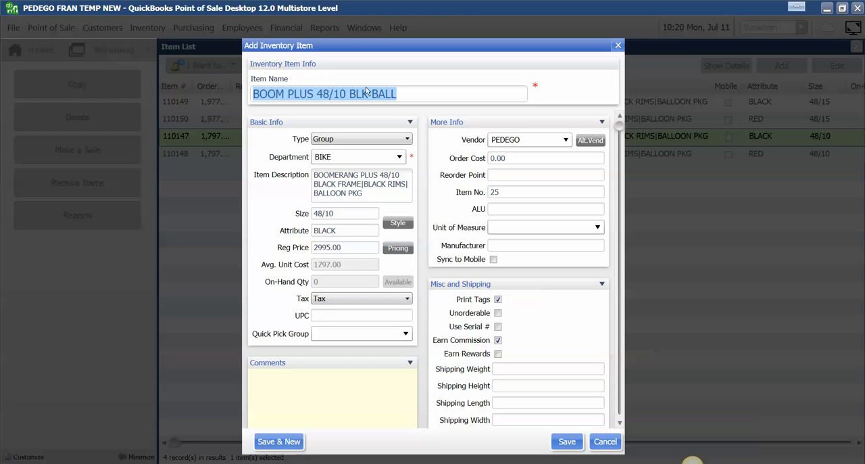
left_click(369, 93)
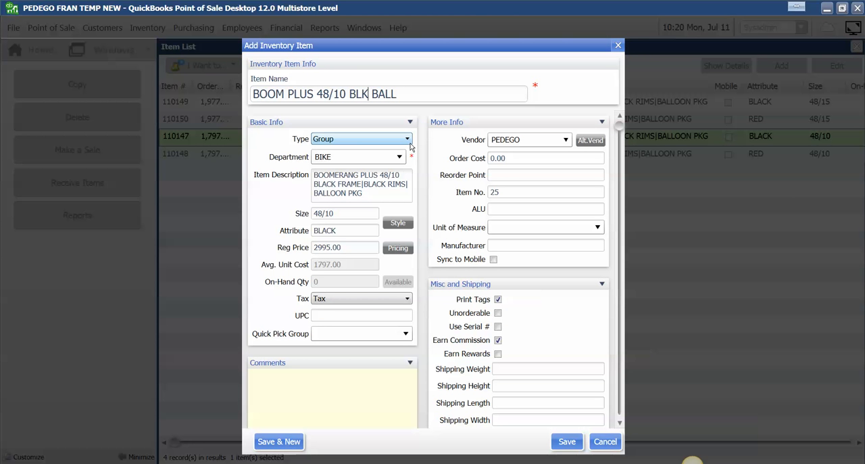
key("BackSpace")
key("BackSpace")
key("BackSpace")
type("MINBLU")
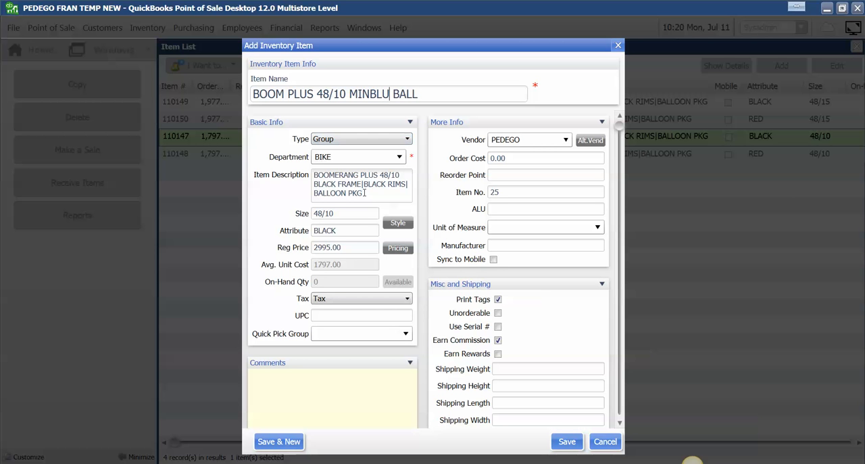
Step: Change the frame color in the new item's description to MINBLU
left_click(336, 183)
key("BackSpace")
key("BackSpace")
key("BackSpace")
key("BackSpace")
type("MINBLU")
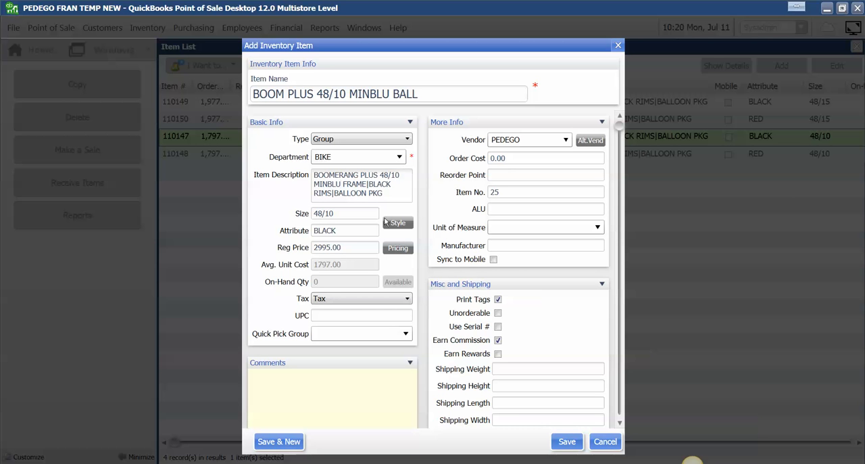
Step: Set the new item's attribute to MINERAL BLUE and its order cost to 1797
double_click(356, 230)
type("MINB")
key("BackSpace")
key("BackSpace")
type("ERAL BL")
left_click_drag(488, 160, 506, 156)
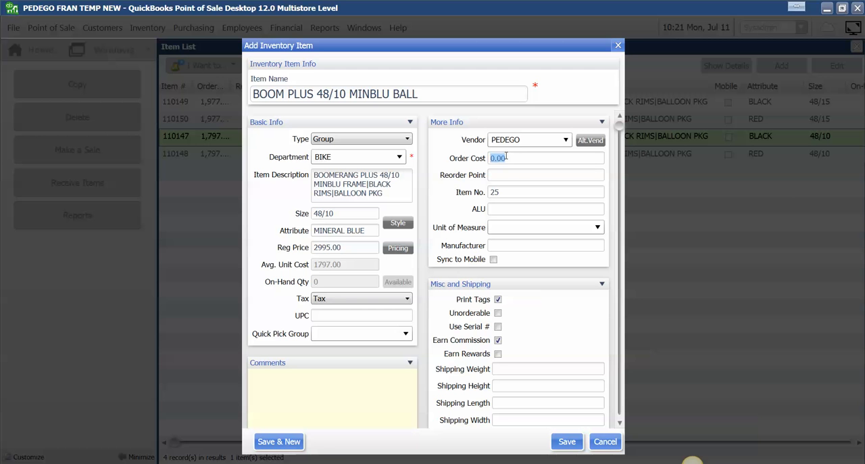
type("1797")
Step: Enter item number 110214, accept the next available number 110217 in its place, and save the new item
left_click(521, 192)
type("110214")
left_click(374, 316)
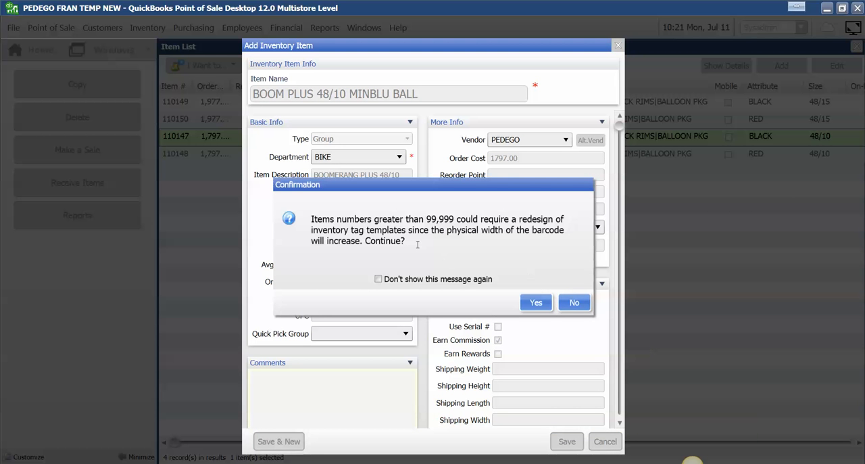
left_click(537, 303)
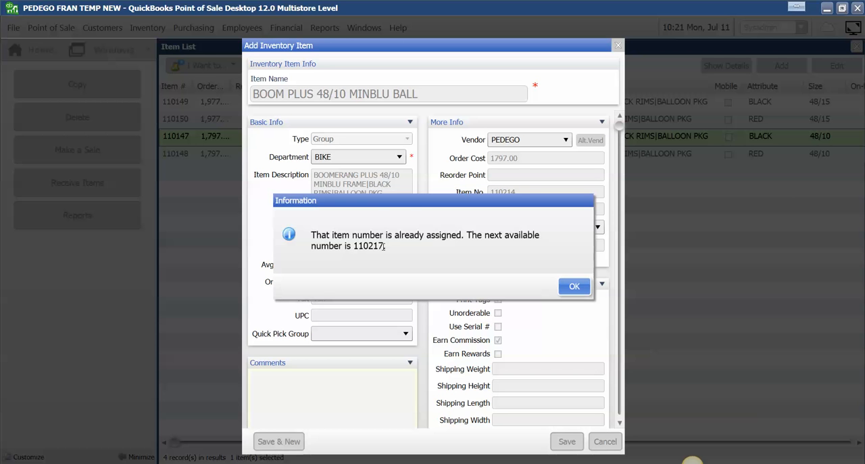
left_click(572, 286)
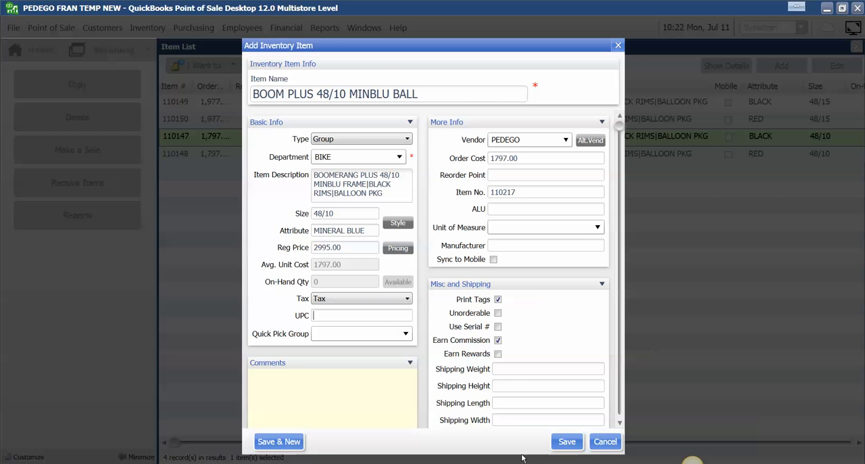
left_click(566, 442)
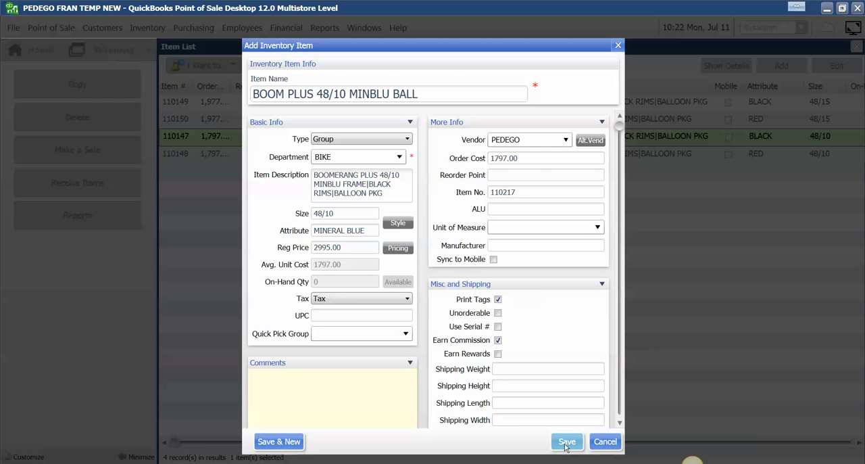
double_click(397, 170)
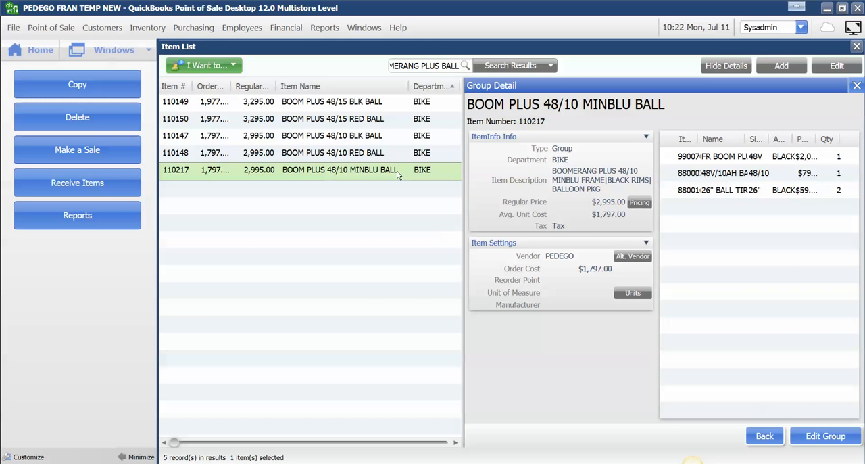
left_click(850, 439)
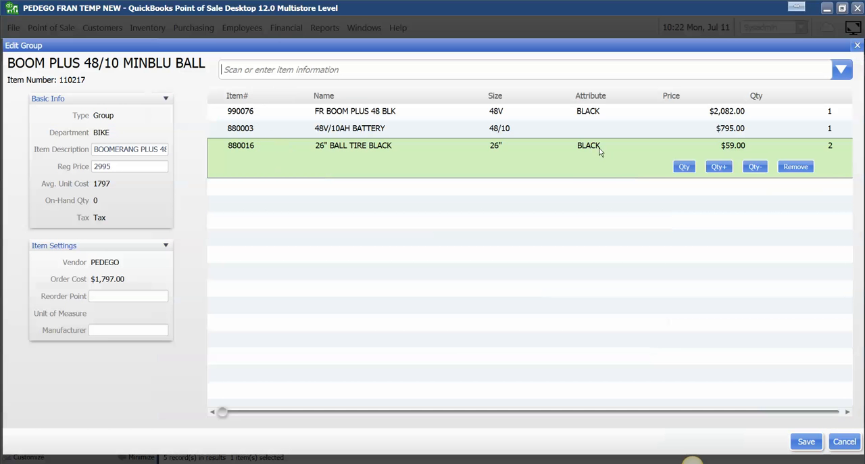
left_click(844, 441)
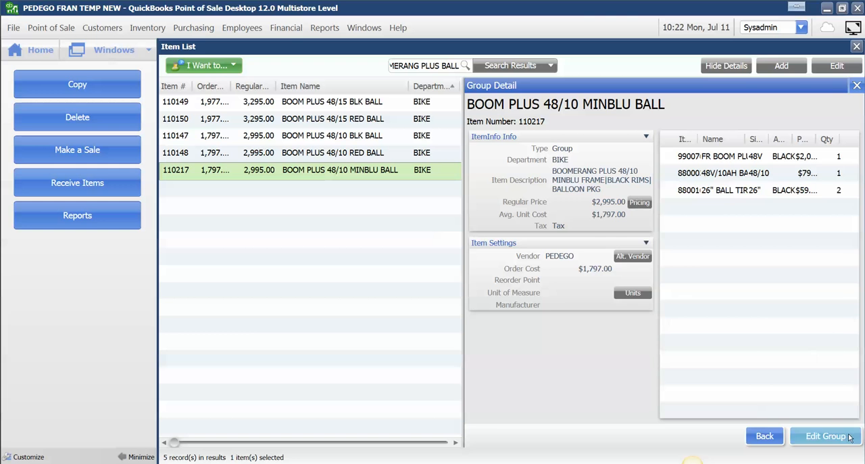
left_click(735, 71)
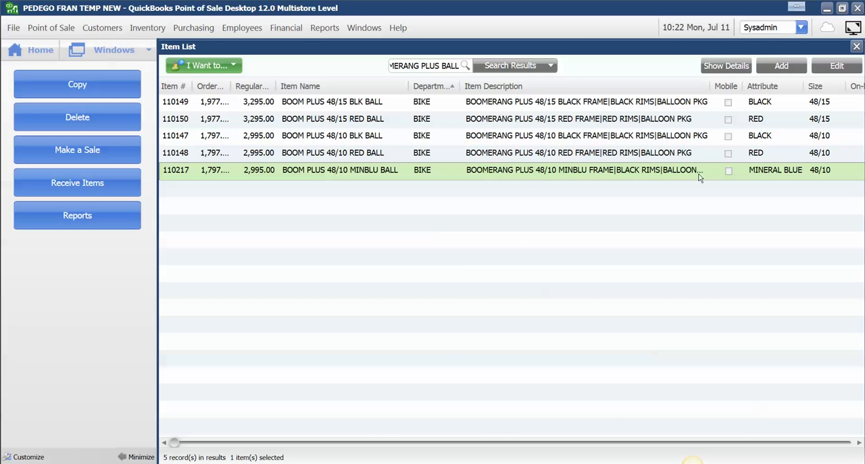
left_click(724, 67)
left_click(725, 67)
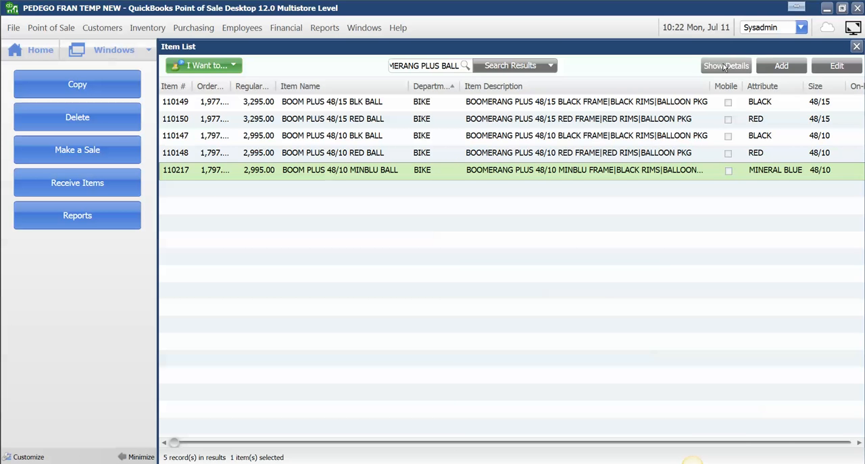
Step: Open the BOOM PLUS 48/10 MINBLU BALL group for editing and remove its frame, battery and tire components
left_click(725, 67)
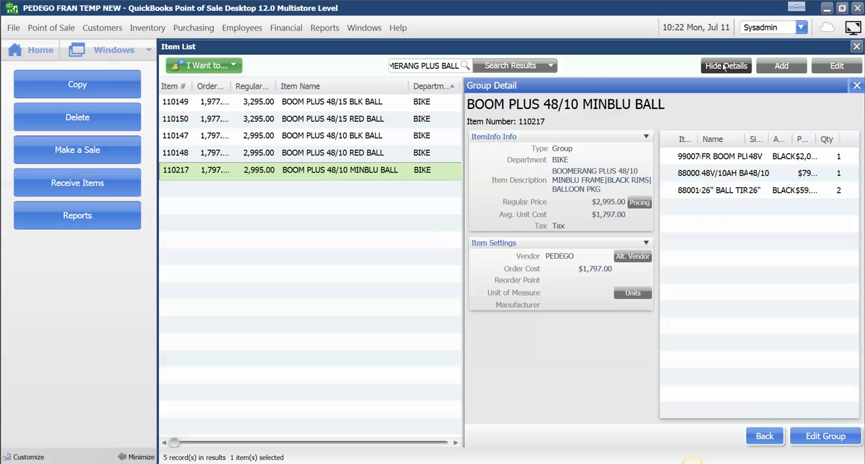
left_click(825, 436)
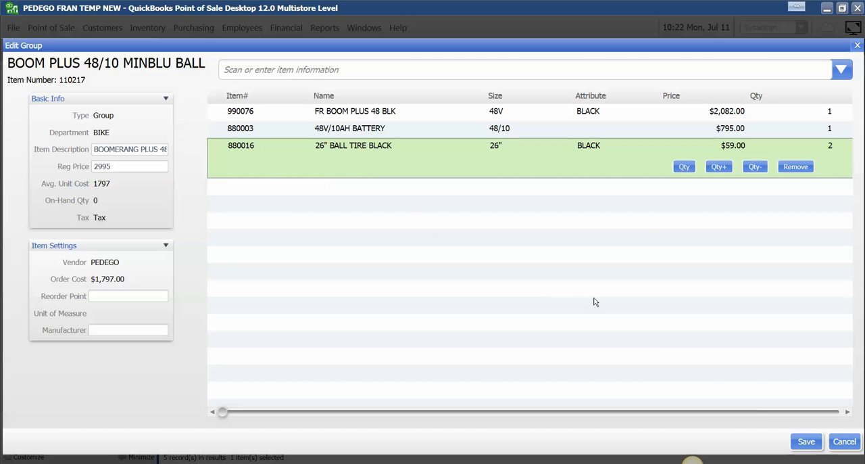
left_click(427, 112)
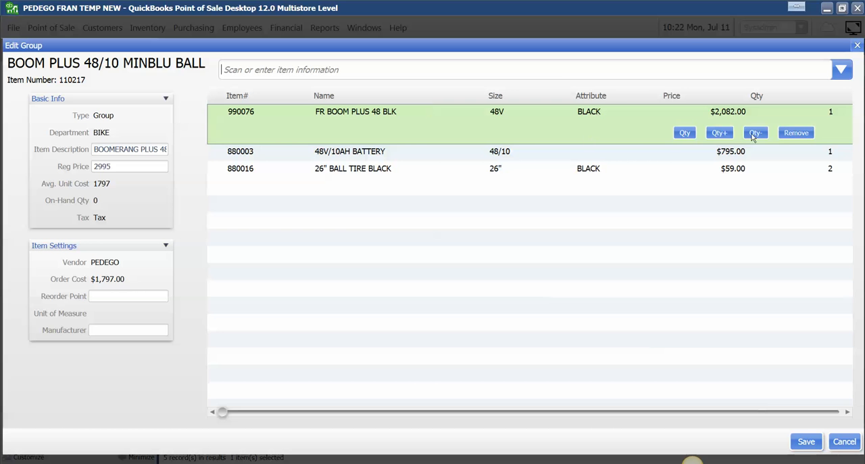
left_click(796, 133)
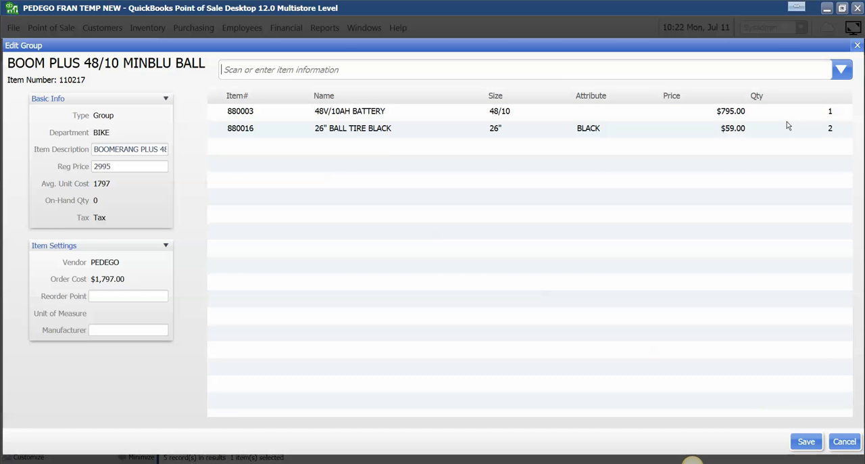
left_click(792, 117)
left_click(797, 130)
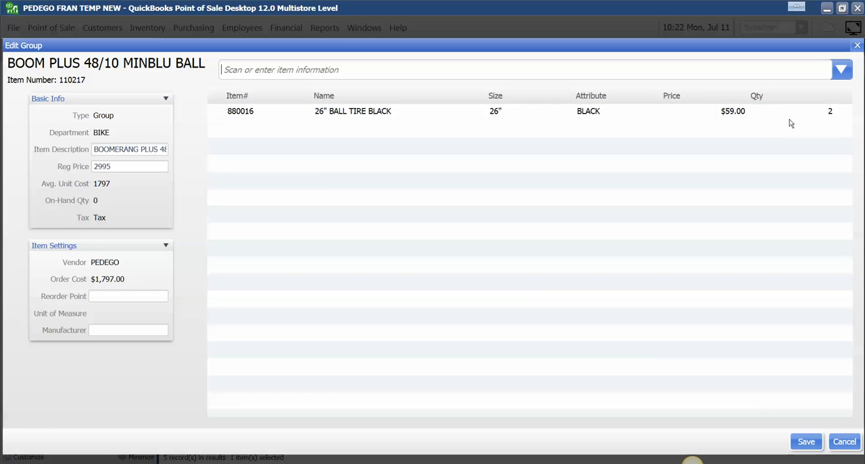
left_click(790, 119)
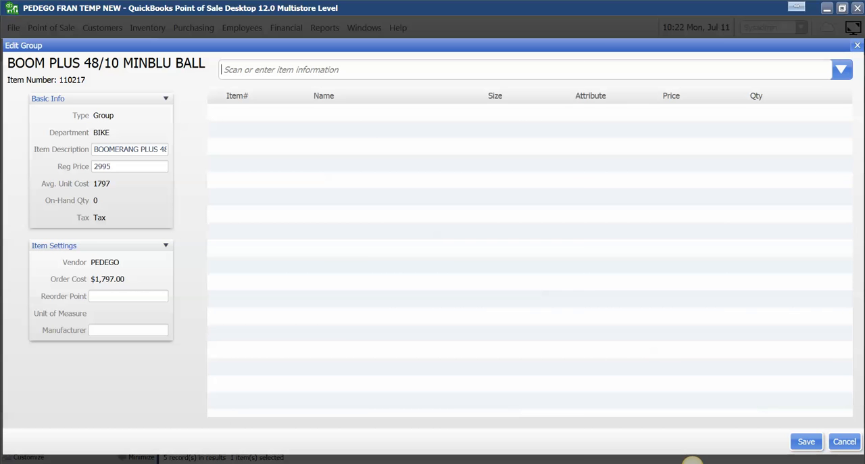
Step: Copy the Mineral Blue frame's item number 990080 from the note and add that item to the group
left_click(290, 463)
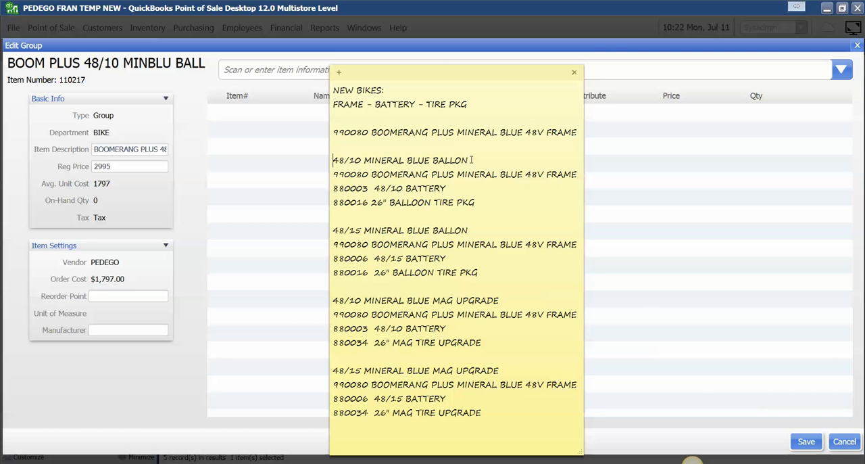
left_click(642, 70)
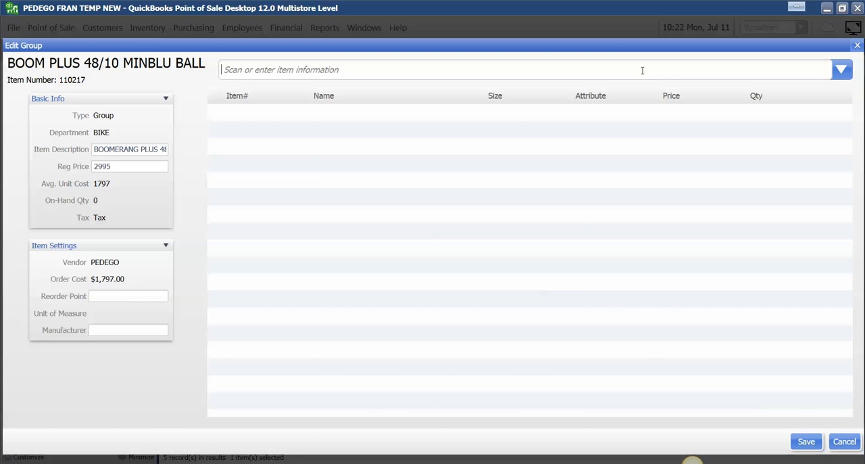
left_click(222, 463)
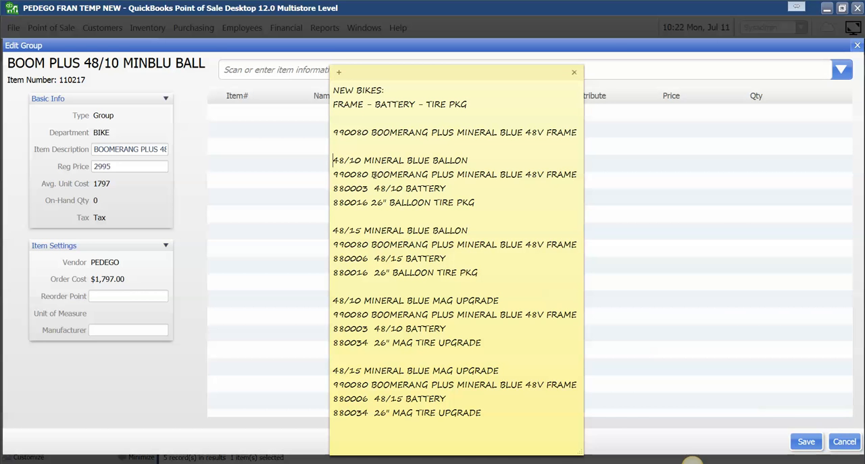
left_click_drag(368, 175, 333, 174)
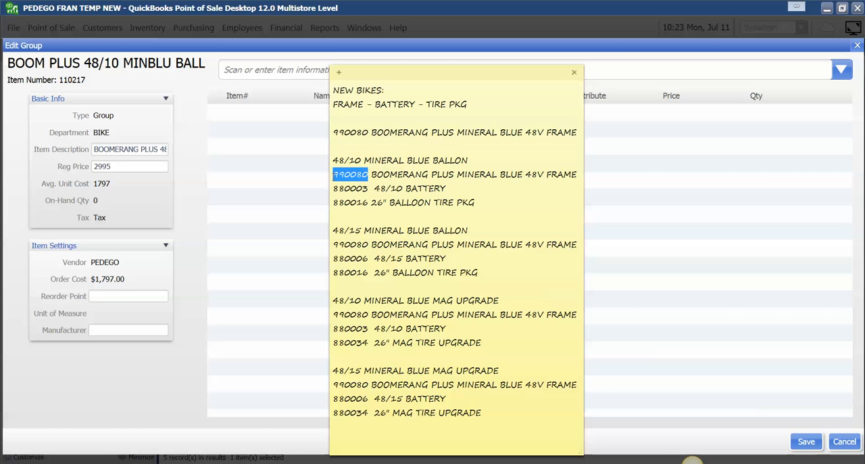
left_click(280, 70)
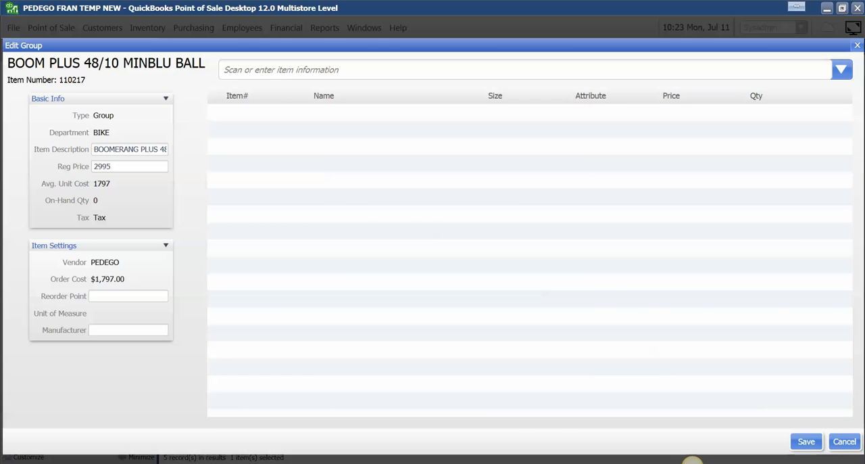
type("990080")
key("Return")
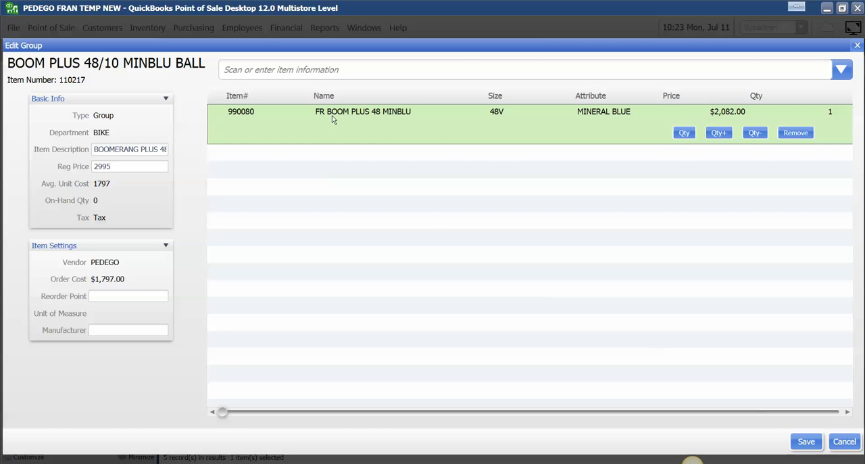
Step: Add the 48/10 battery 880003 and the 26" balloon tire package 880016 from the note to the group
left_click(236, 462)
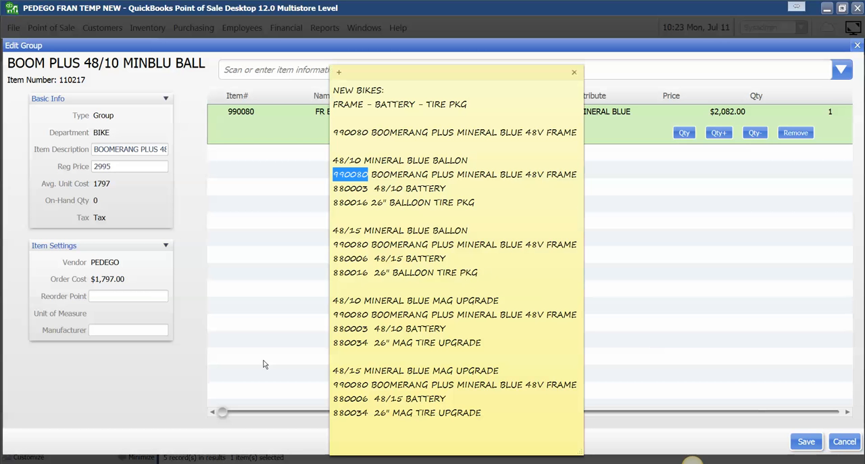
left_click_drag(369, 189, 334, 189)
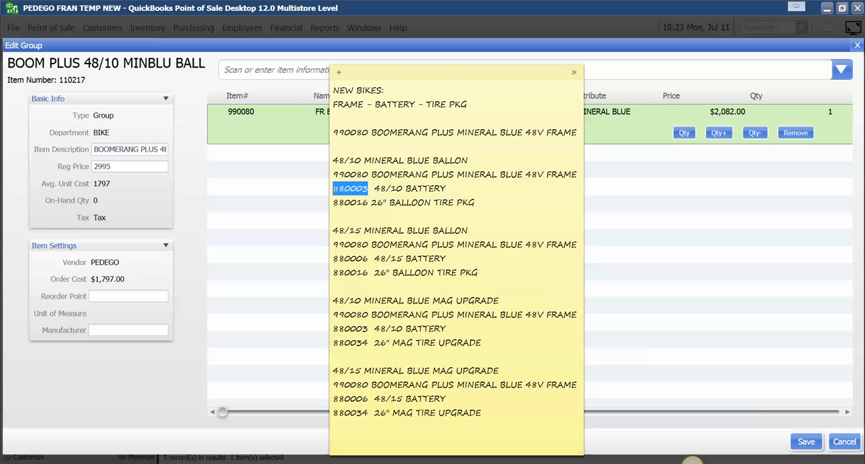
left_click(282, 71)
type("880003")
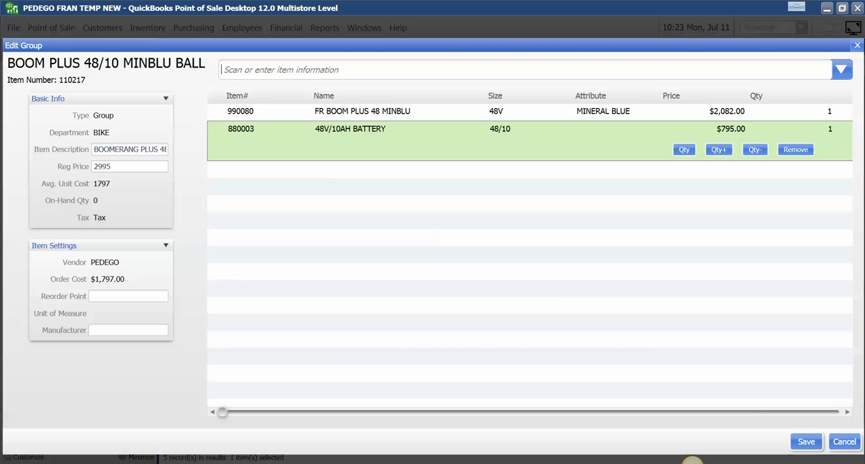
key("alt+Tab")
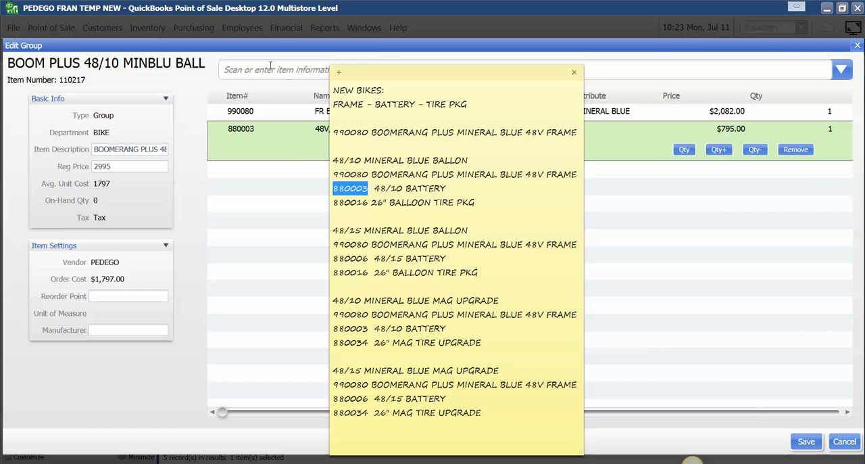
left_click(270, 66)
type("880016")
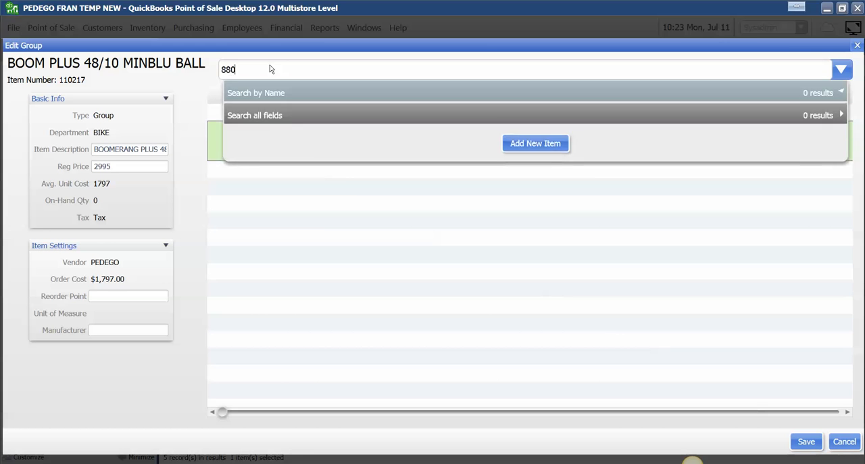
key("Return")
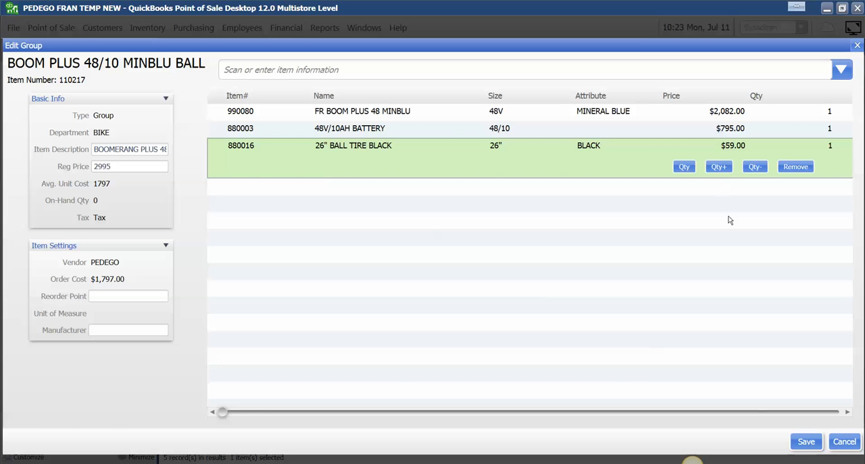
Step: Save the BOOM PLUS 48/10 MINBLU BALL group without updating its price to the component sum, and close its details
left_click(808, 443)
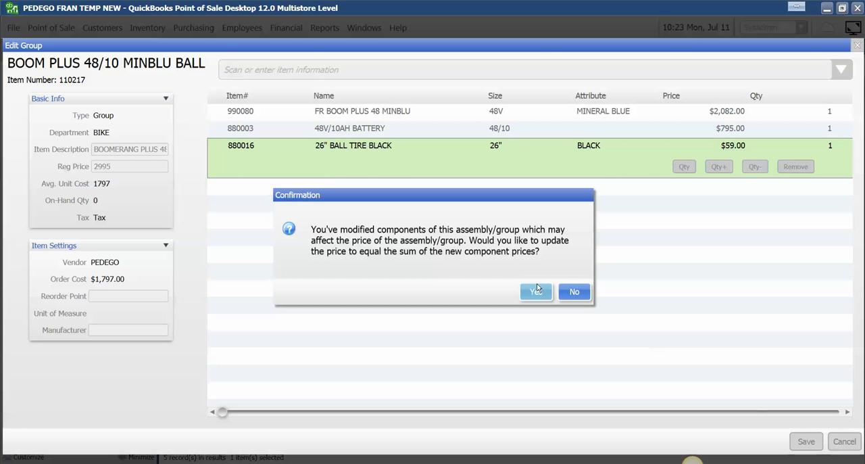
left_click(574, 292)
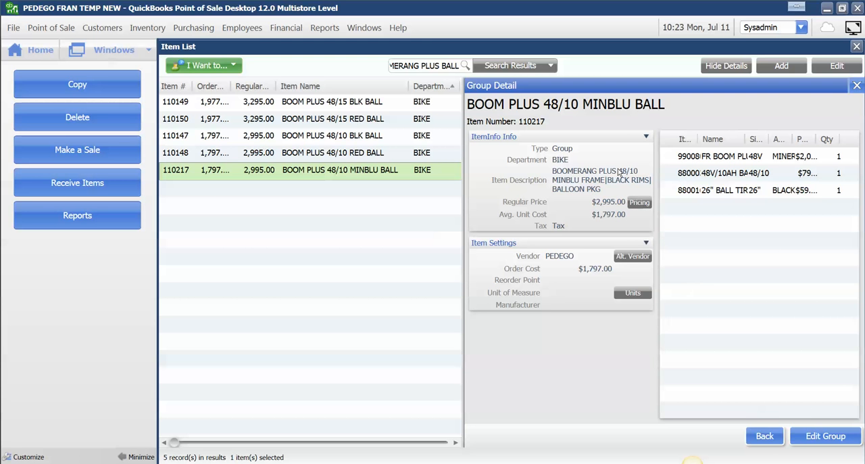
left_click(856, 85)
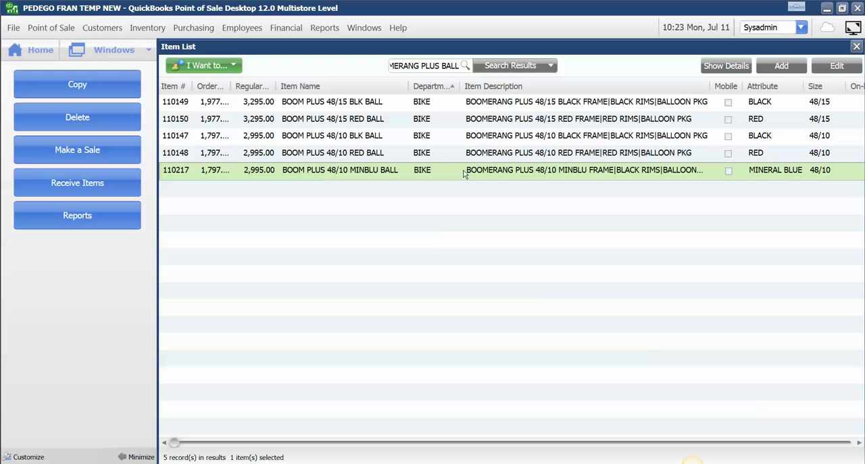
Step: Copy the BOOM PLUS 48/15 BLK BALL item and name the copy BOOM PLUS 48/15 MINBLU BALL
left_click(368, 107)
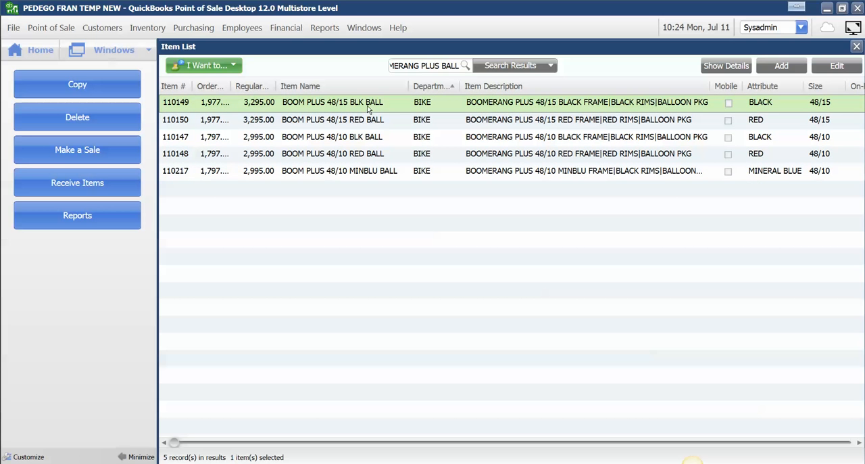
left_click(111, 87)
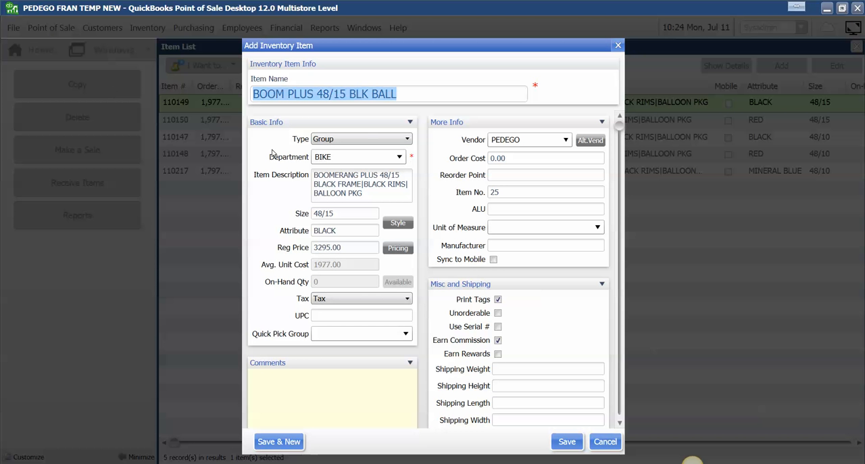
left_click(346, 95)
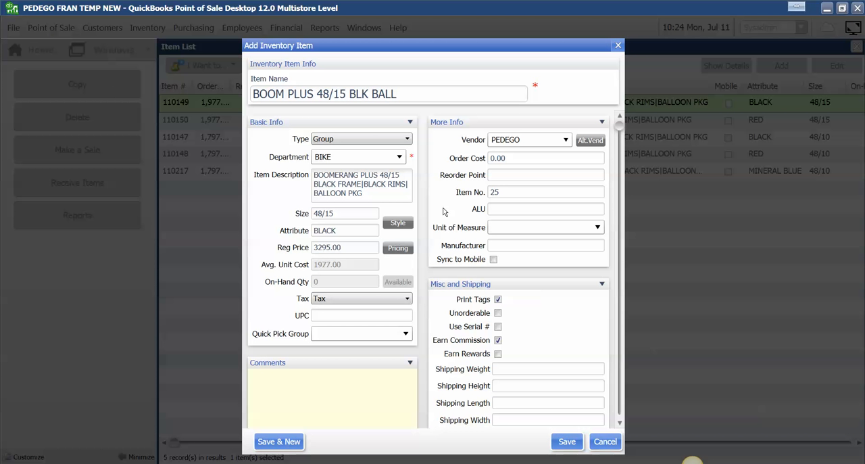
key("BackSpace")
key("BackSpace")
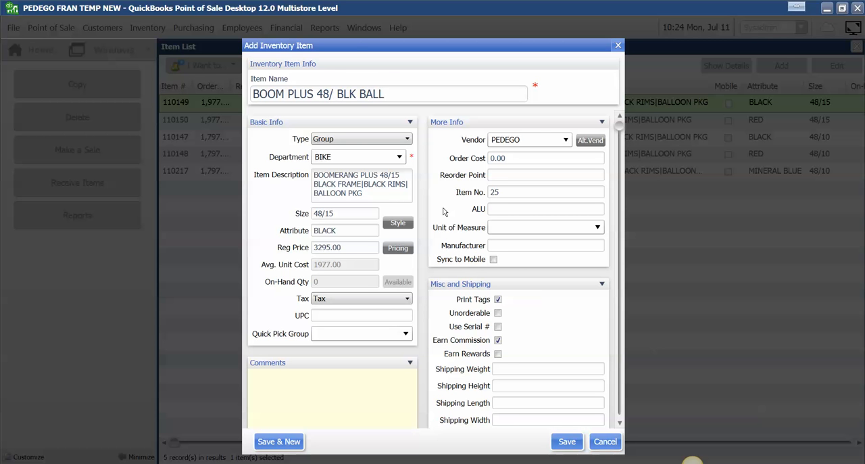
type("15")
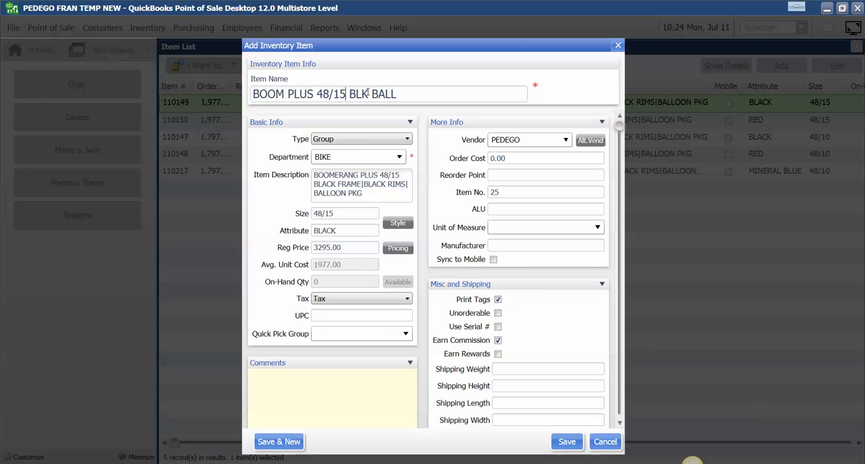
left_click(370, 94)
key("shift+Home")
double_click(370, 98)
double_click(370, 98)
left_click(369, 94)
key("BackSpace")
key("BackSpace")
key("BackSpace")
type("MINBLU")
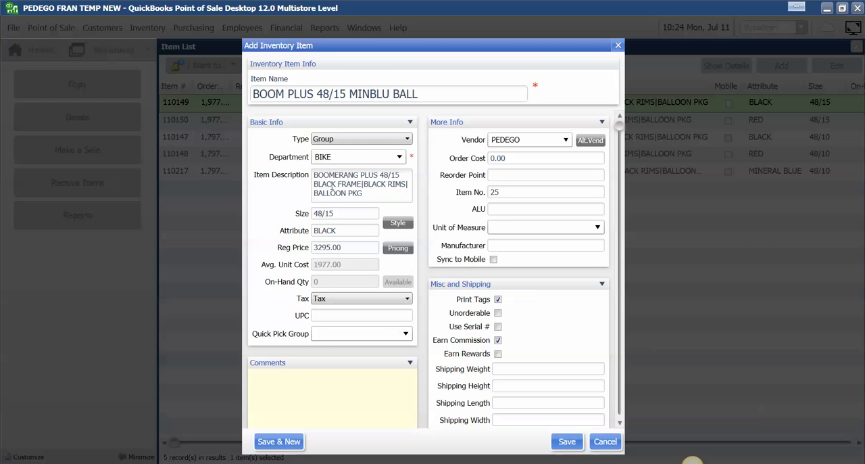
Step: Replace the frame color in the new item's description with MINERAL BLUE, keeping the black rims and balloon package text
left_click(336, 186)
left_click(336, 186)
key("BackSpace")
key("BackSpace")
key("BackSpace")
key("BackSpace")
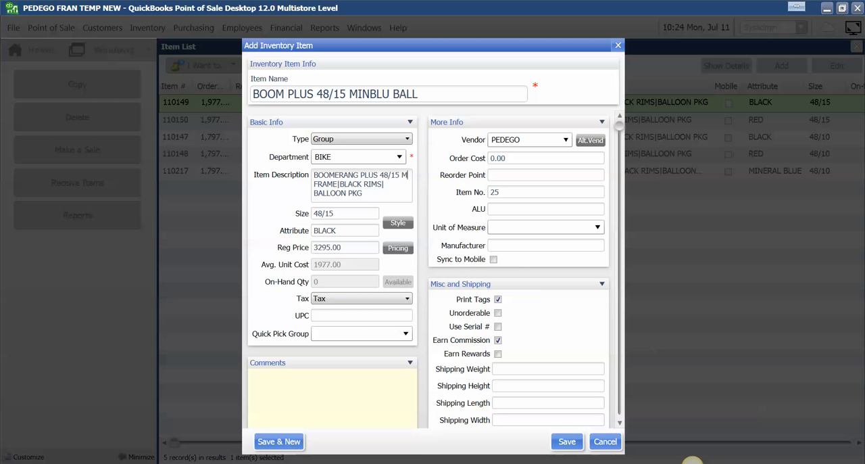
type("MINBLU")
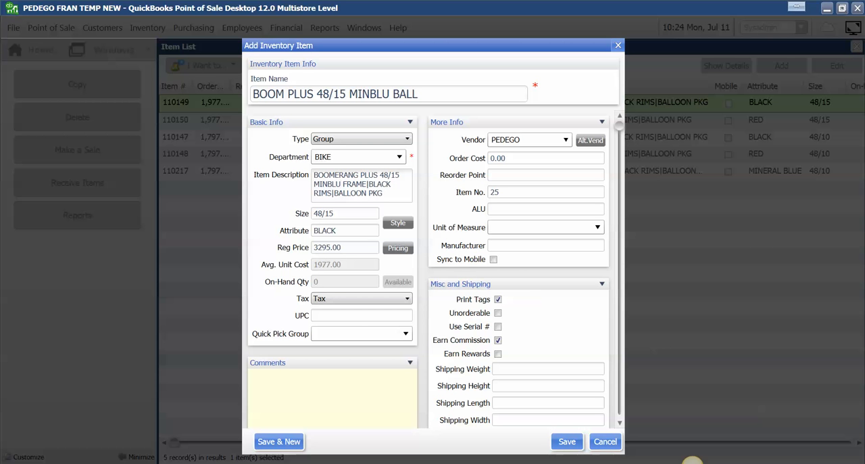
key("BackSpace")
key("BackSpace")
key("BackSpace")
type("ERAL BLUE")
Step: Set the new item's attribute to MINBLU and its order cost to 1977
double_click(342, 229)
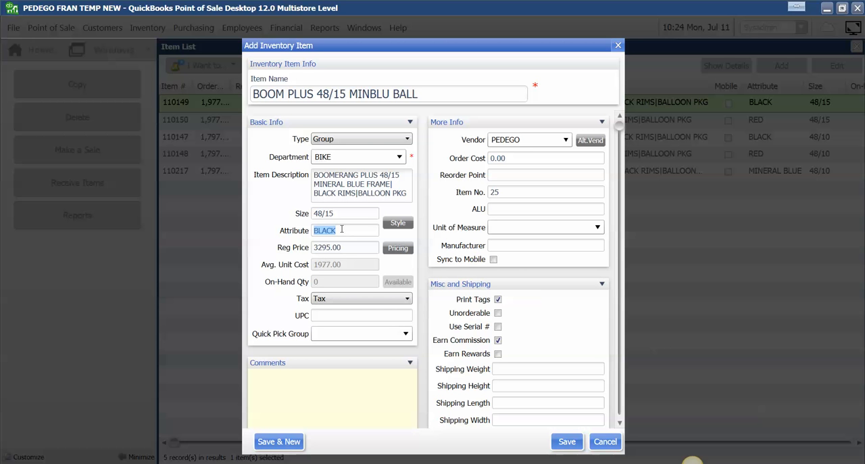
type("MINE")
left_click(512, 158)
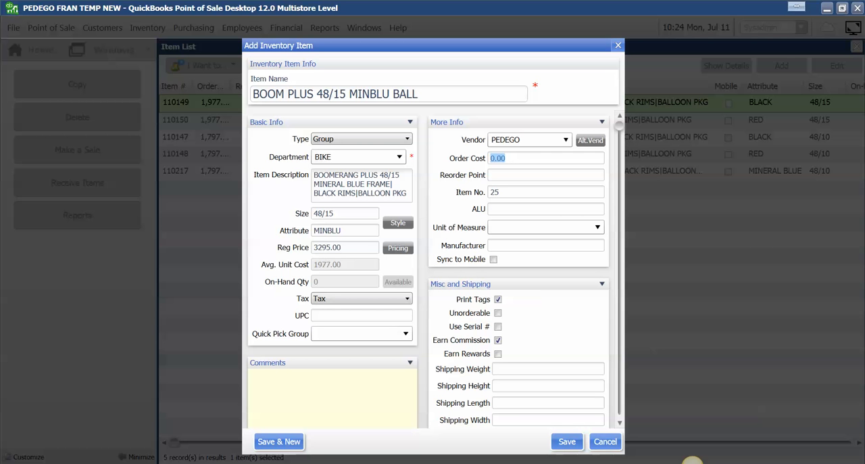
type("1977")
left_click(349, 318)
Step: Enter item number 110218, accept the next available number 110219 in its place, and save the new item
left_click(519, 193)
type("110218")
left_click(574, 445)
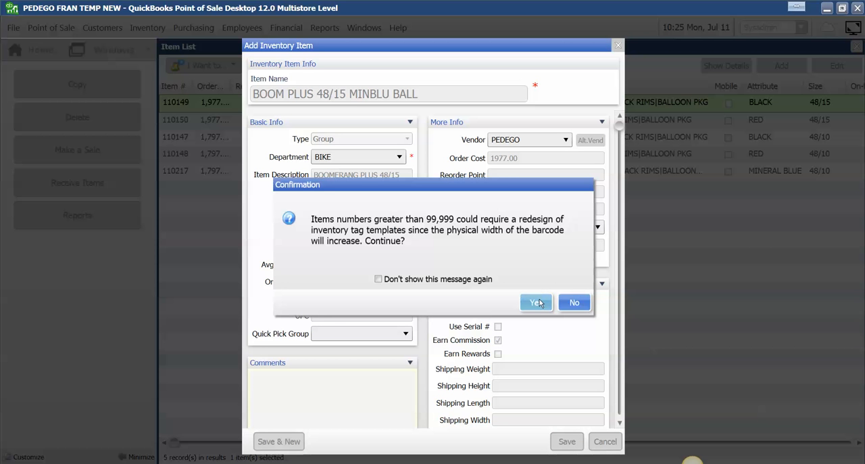
left_click(567, 301)
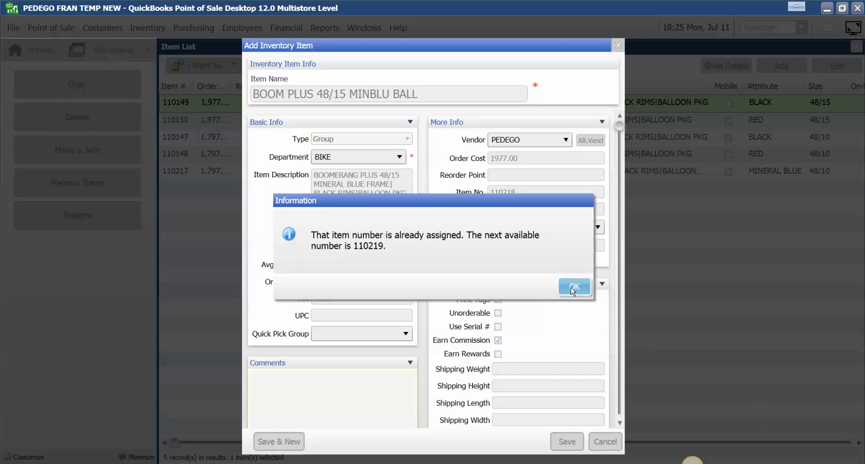
left_click(571, 287)
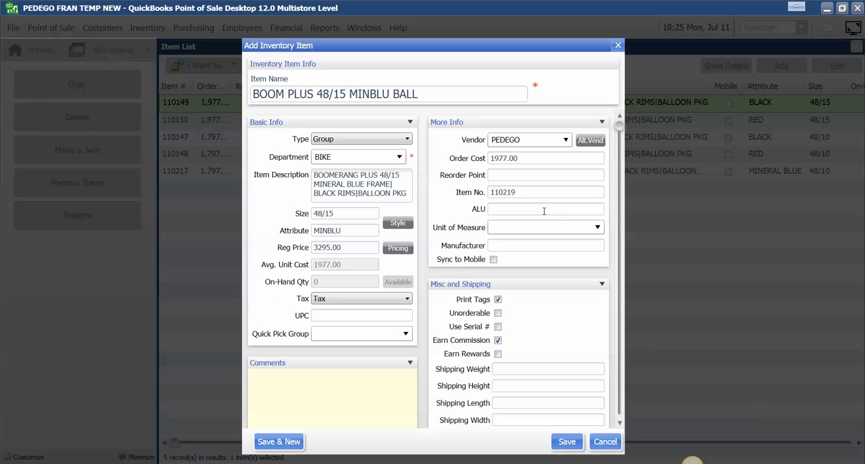
left_click(568, 441)
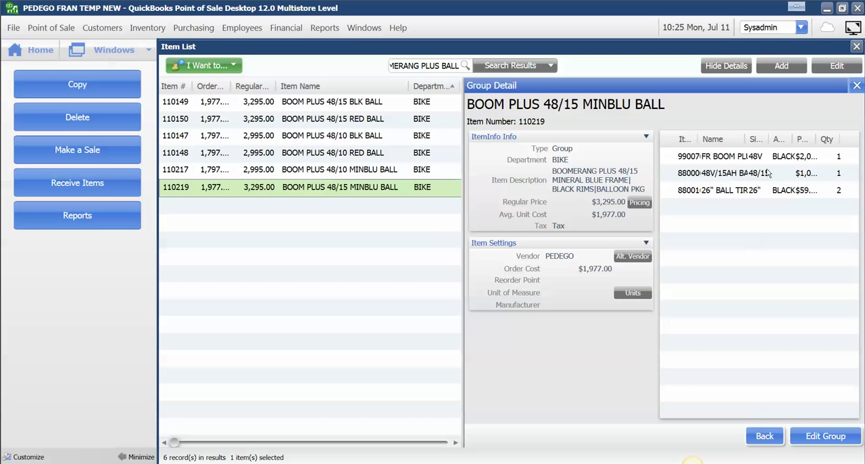
Step: Open the BOOM PLUS 48/15 MINBLU BALL group for editing and add the Mineral Blue frame 990080 listed in the note
left_click(813, 436)
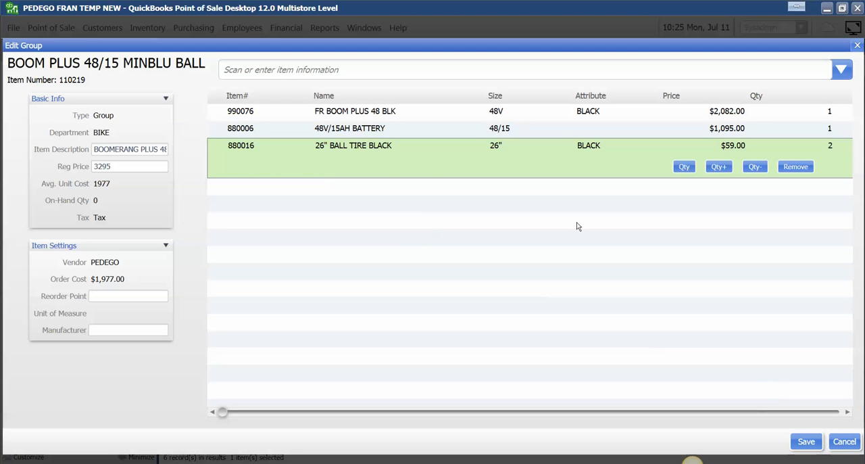
left_click(245, 463)
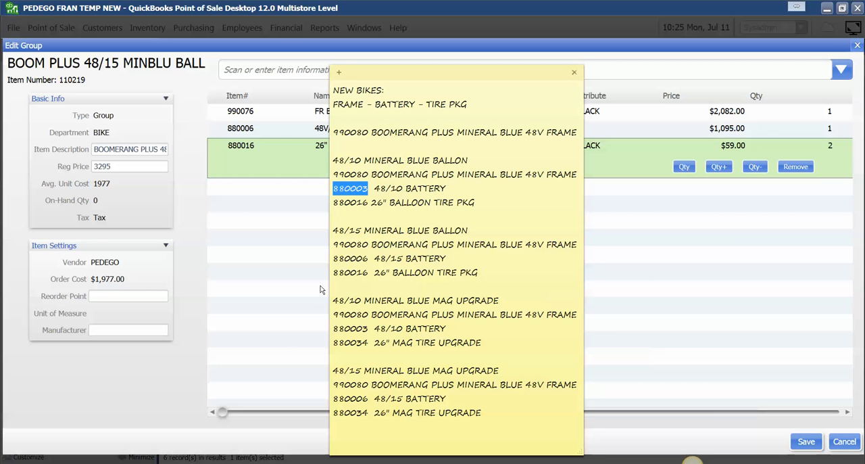
left_click(369, 244)
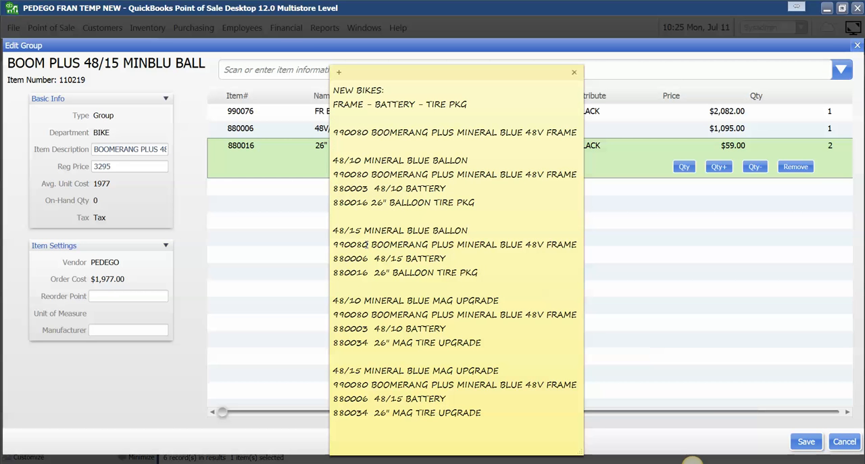
left_click(634, 69)
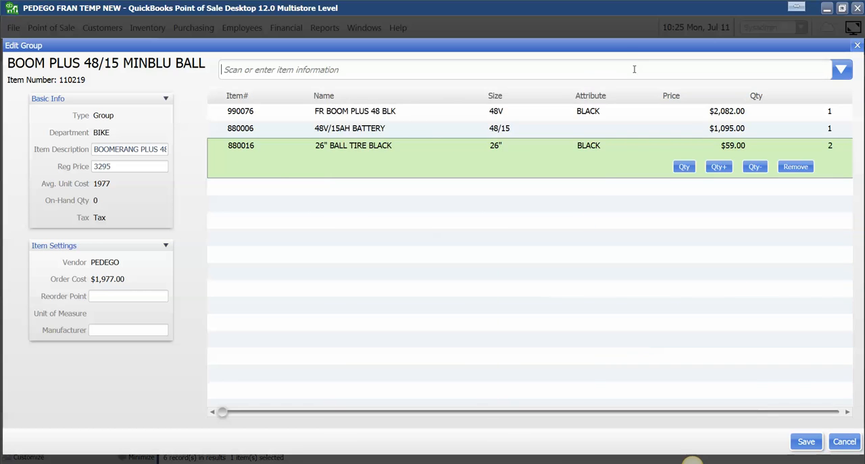
type("990080")
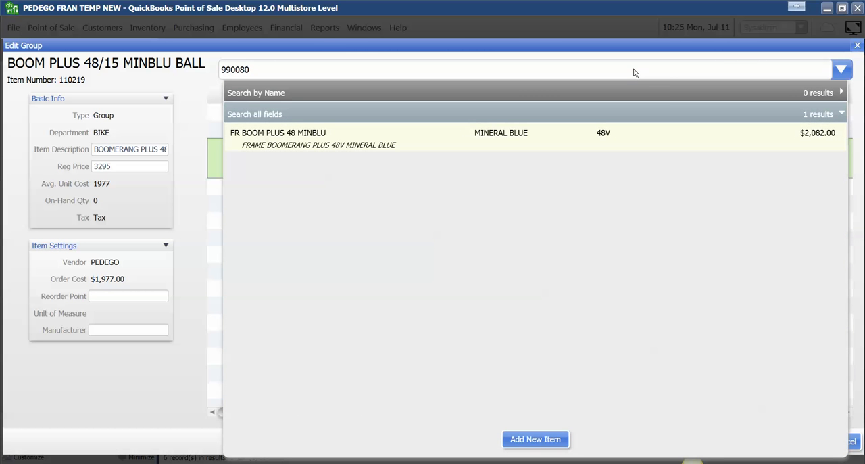
left_click(283, 139)
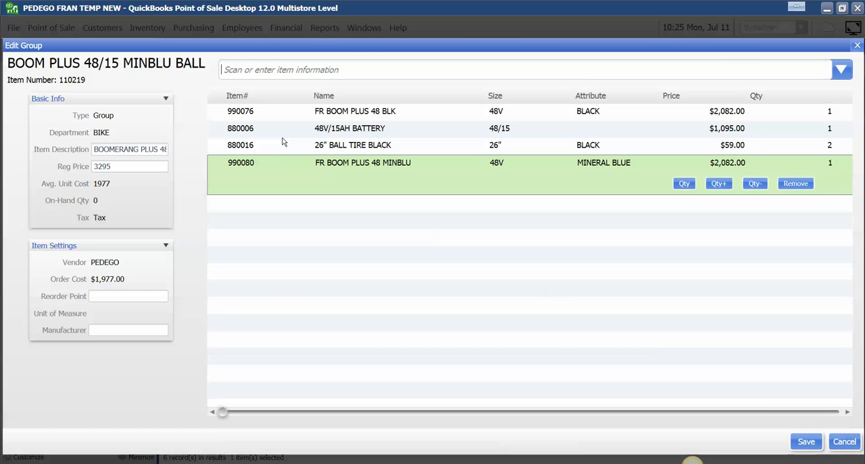
Step: Add the 48/15 battery 880006 and the 26" balloon tire 880016 to the group as new components
left_click(345, 130)
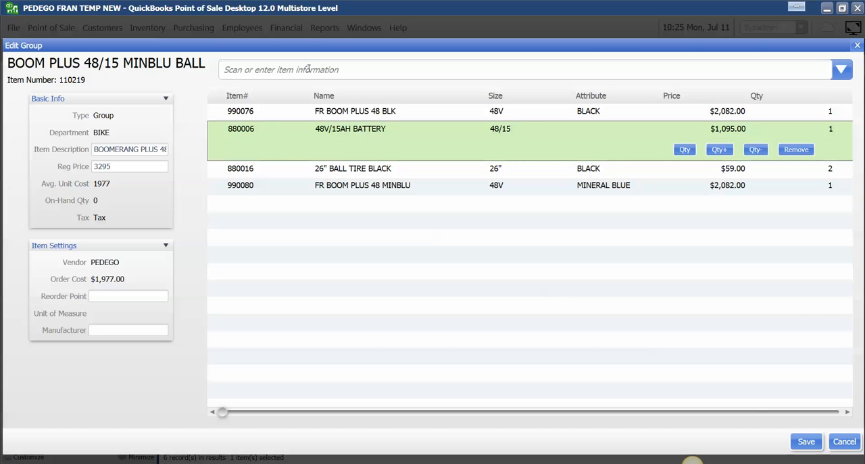
type("880006")
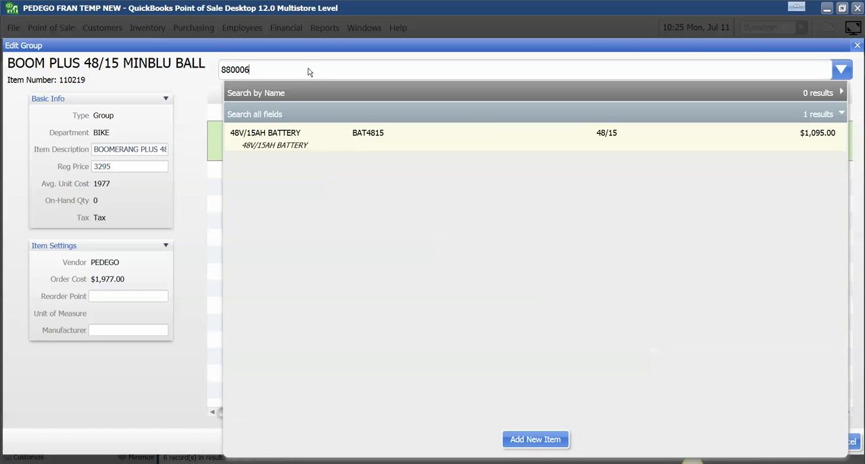
key("Return")
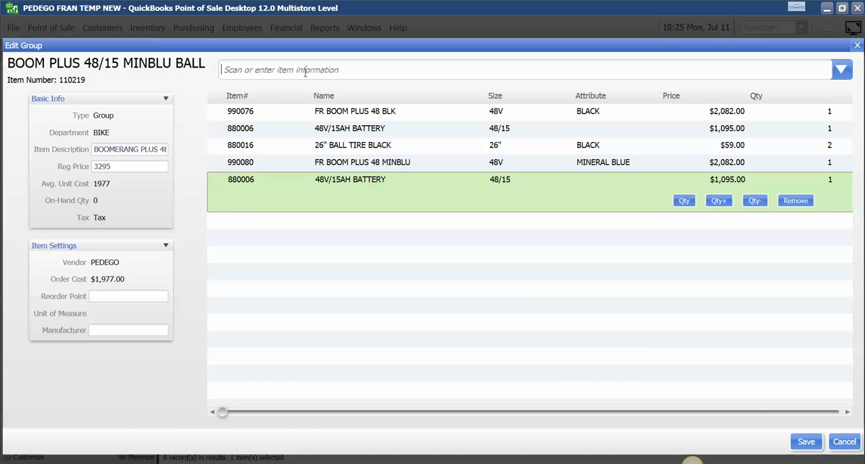
left_click(258, 149)
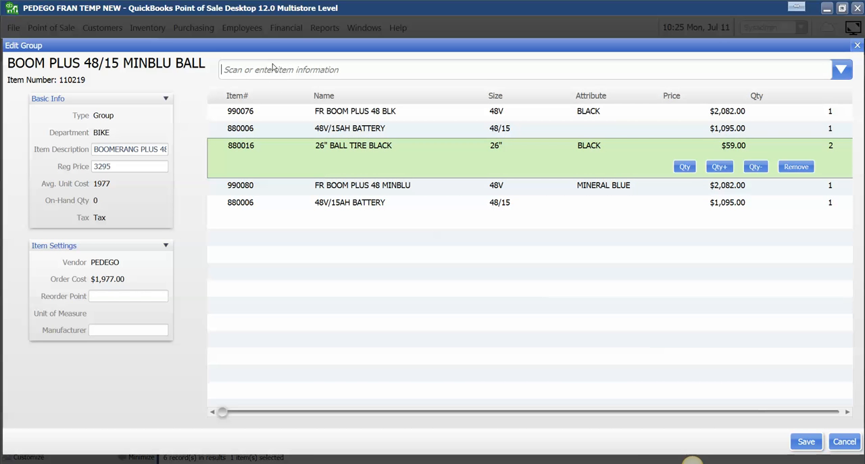
type("880016")
key("Return")
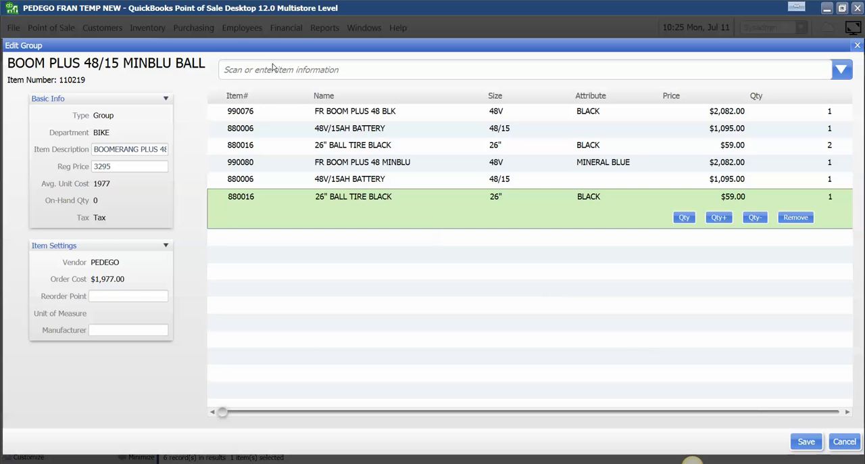
Step: Remove the copied black frame 990076, the original battery 880006 entry and the original two-tire 880016 entry from the group
left_click(703, 118)
left_click(798, 132)
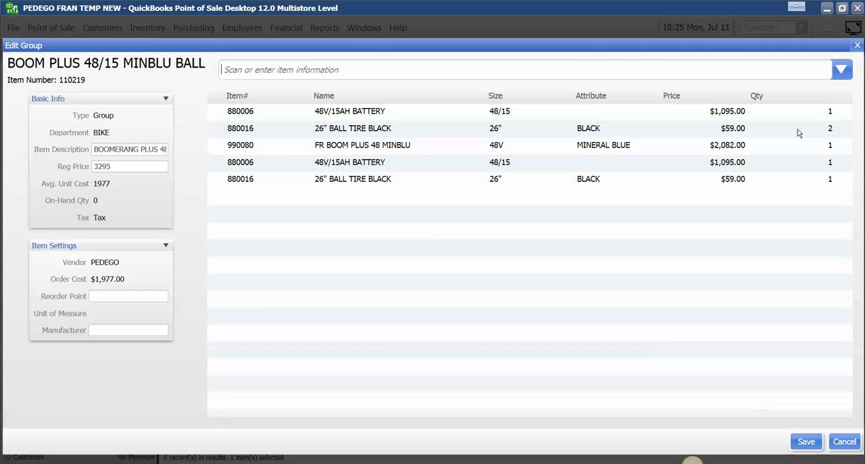
left_click(792, 118)
left_click(800, 133)
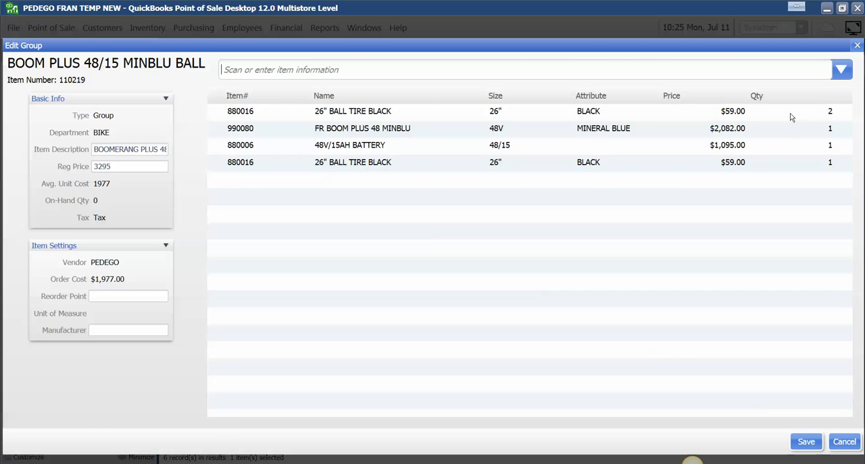
left_click(790, 113)
left_click(800, 132)
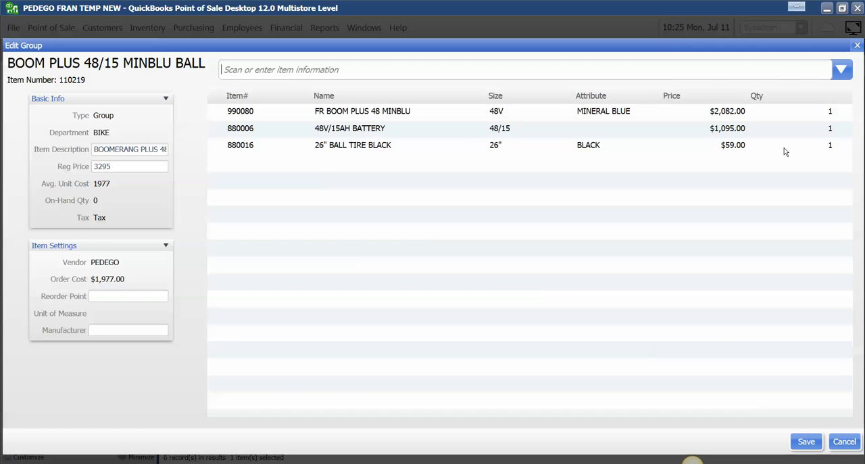
Step: Set the black balloon tire quantity to 2 and save the group, updating its price to the sum of the component prices
left_click(784, 150)
left_click(725, 166)
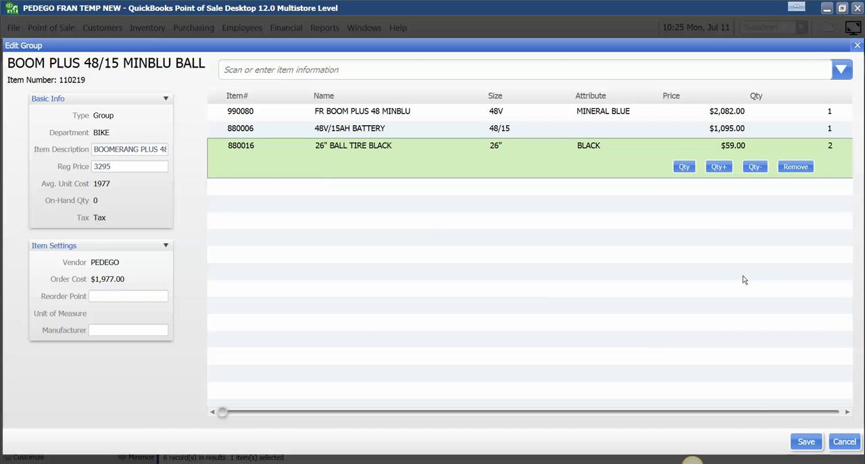
left_click(814, 444)
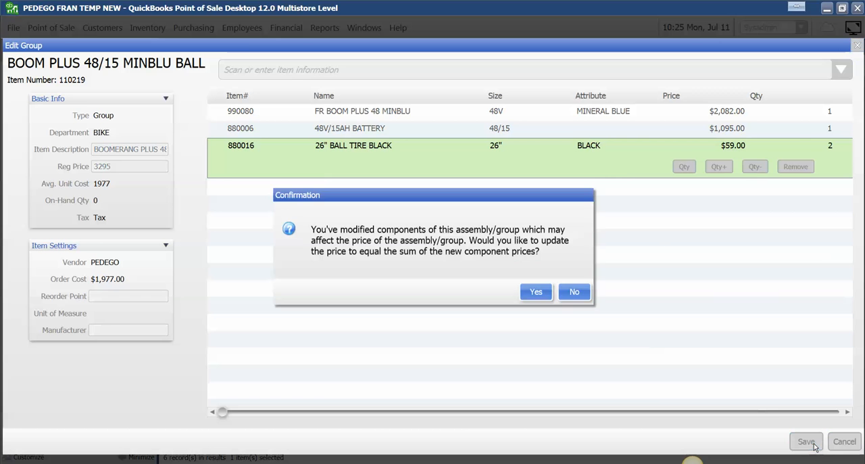
left_click(537, 292)
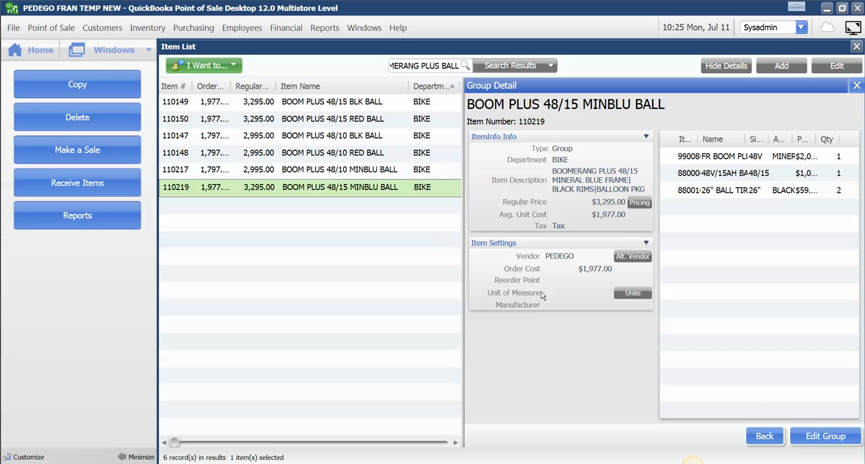
Step: Reopen the BOOM PLUS 48/15 MINBLU BALL group to check its components, save it and close its details
left_click(813, 438)
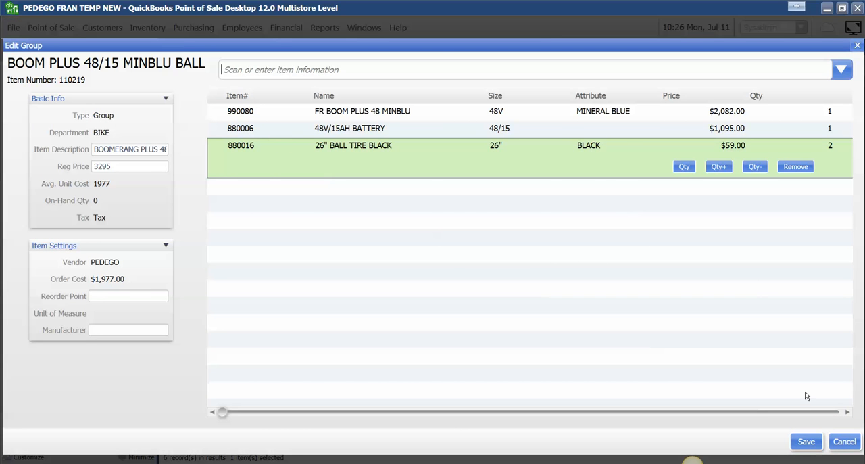
left_click(814, 442)
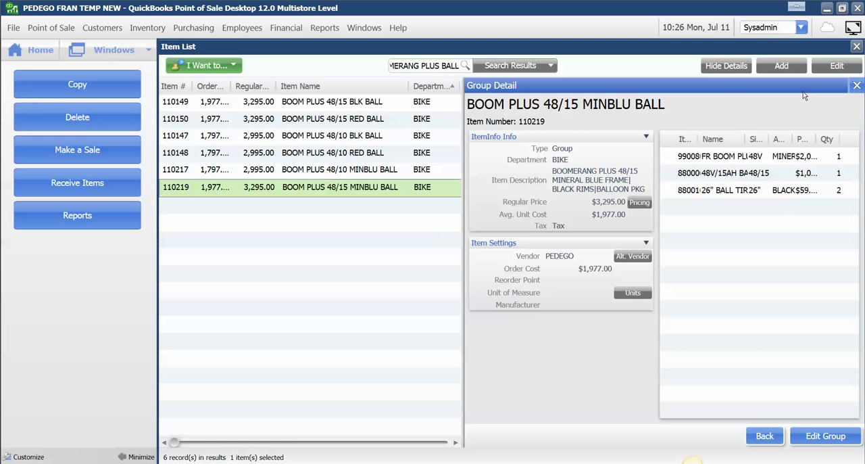
left_click(856, 85)
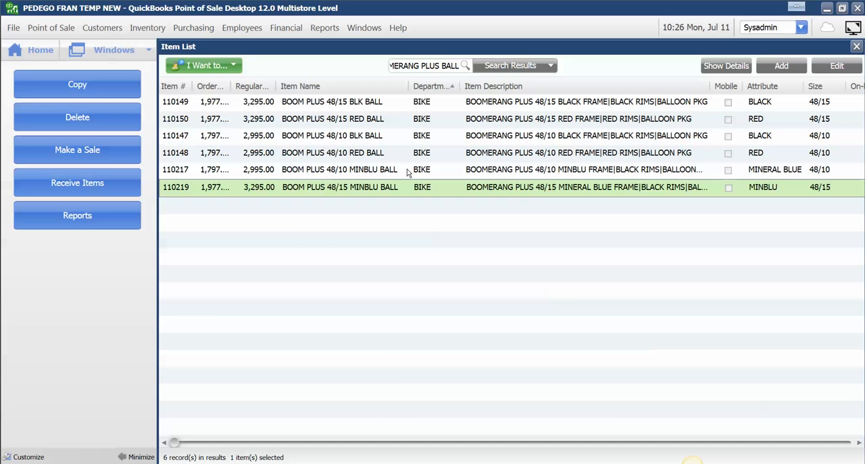
Step: Set the black balloon tire quantity to 2 in the BOOM PLUS 48/10 MINBLU BALL group and save it, declining the price update
left_click(408, 171)
left_click(834, 68)
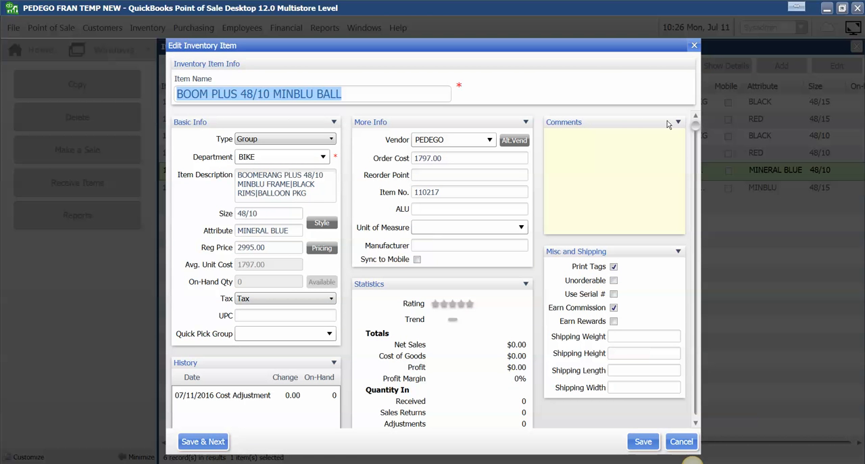
left_click(694, 441)
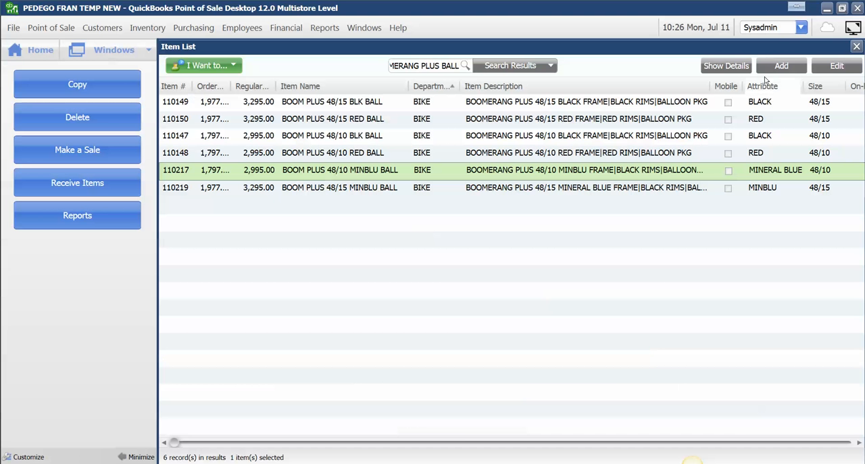
left_click(726, 66)
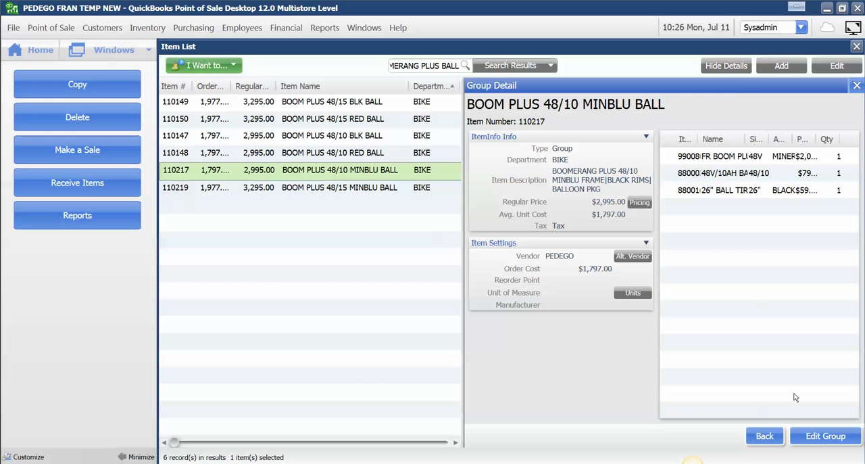
left_click(826, 436)
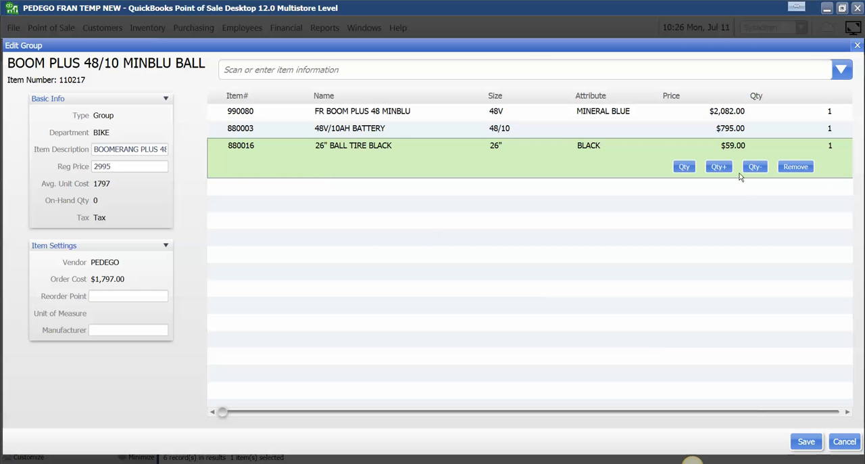
left_click(718, 167)
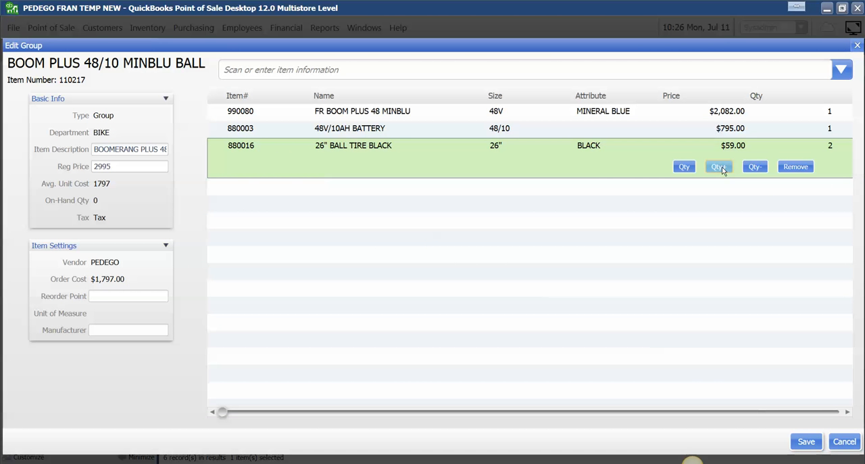
left_click(806, 441)
left_click(574, 292)
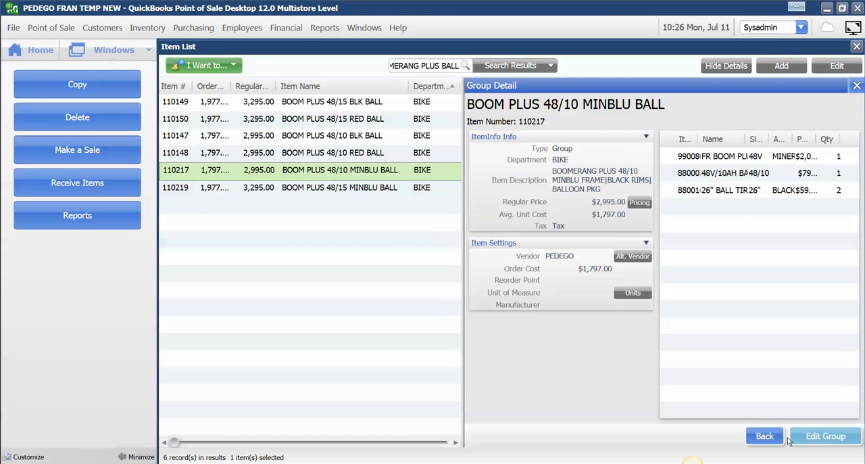
left_click(856, 86)
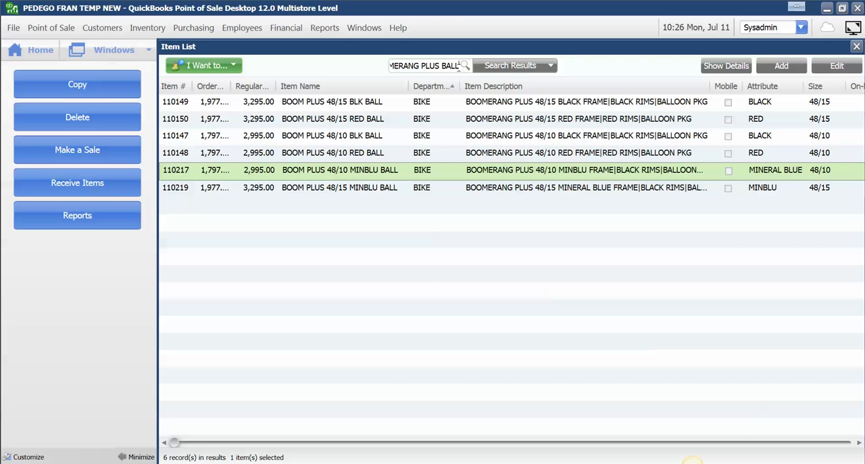
Step: Search the item list for BOOMERANG PLUS MAG and select the BOOM PLUS 48/10 BLK MAG group
key("BackSpace")
key("BackSpace")
key("BackSpace")
key("BackSpace")
key("BackSpace")
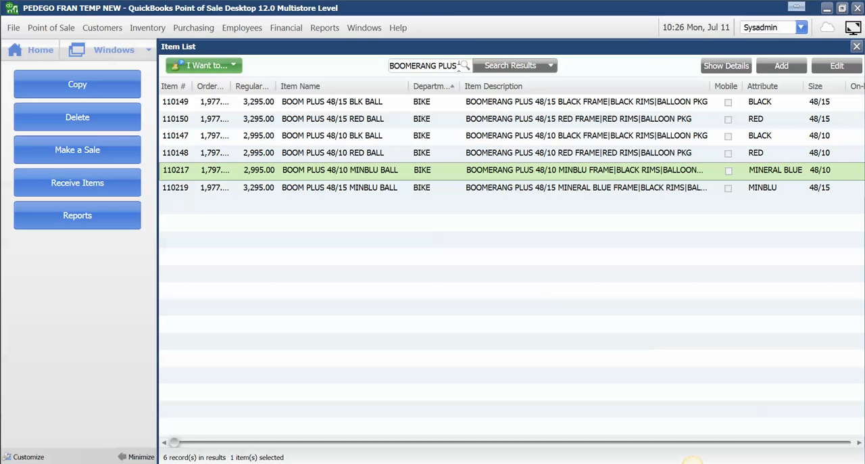
type("MAG")
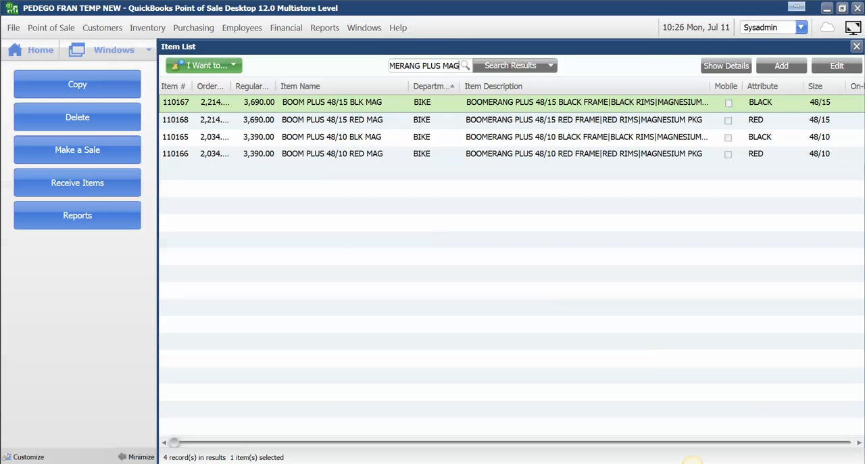
left_click(378, 139)
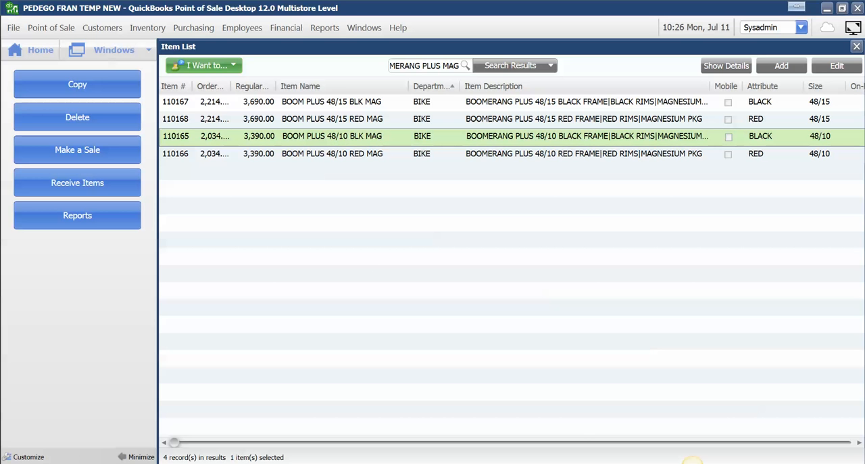
Step: Check the components of the 48/10 Mineral Blue mag upgrade in the new bikes note
left_click(223, 462)
left_click_drag(488, 341, 320, 294)
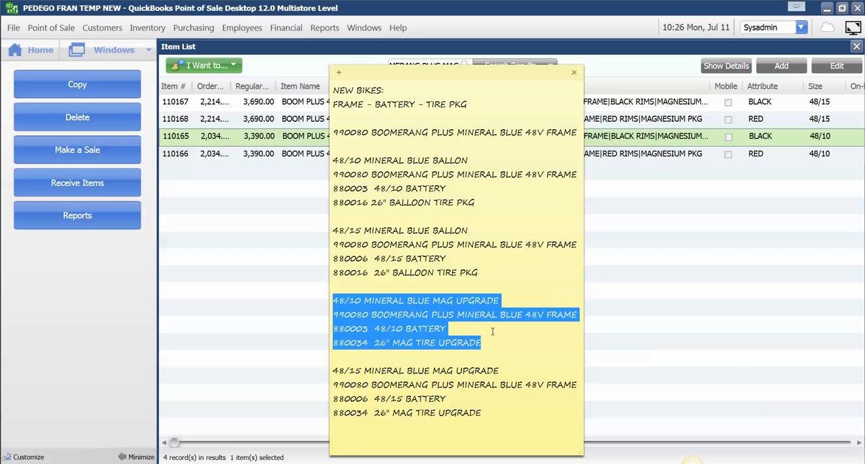
left_click(634, 320)
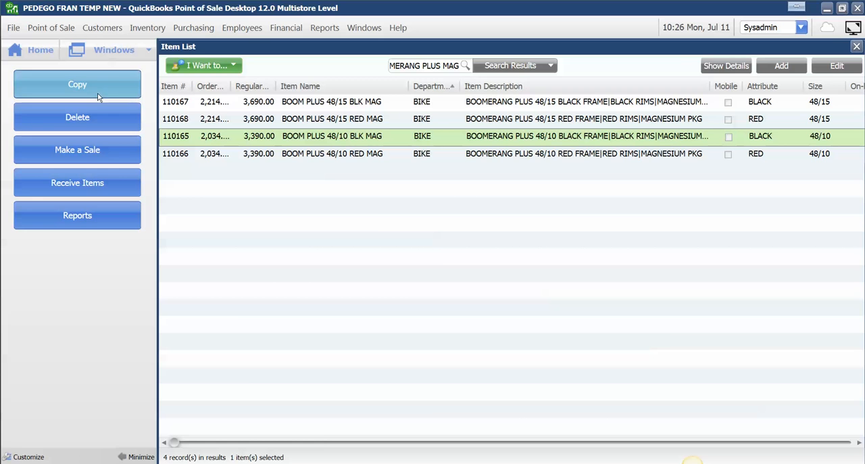
Step: Copy the BOOM PLUS 48/10 BLK MAG group and name the copy BOOM PLUS 48/10 MINBLU MAG
left_click(112, 78)
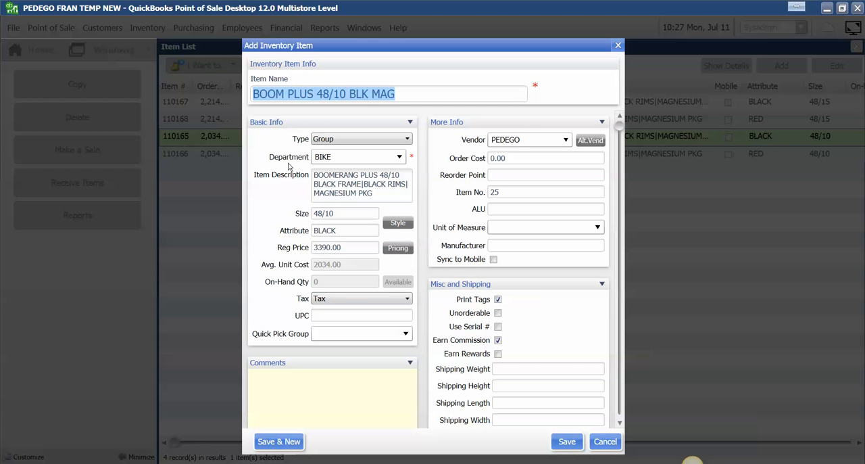
left_click(370, 96)
key("BackSpace")
key("BackSpace")
key("BackSpace")
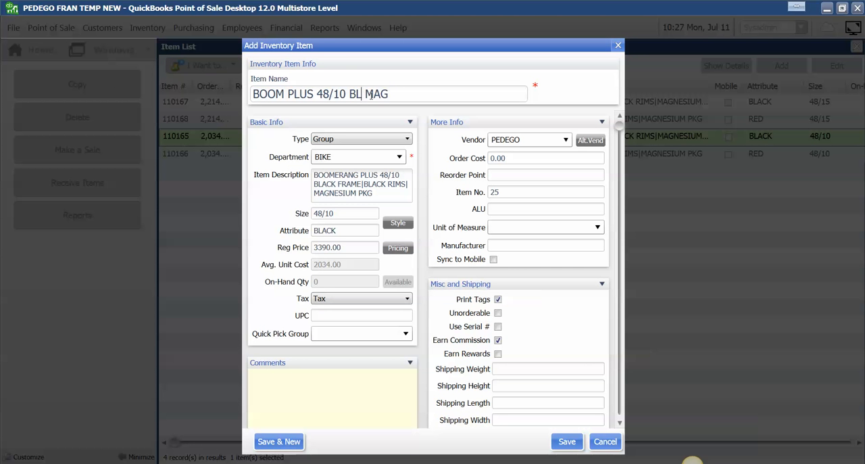
type("MINBLU")
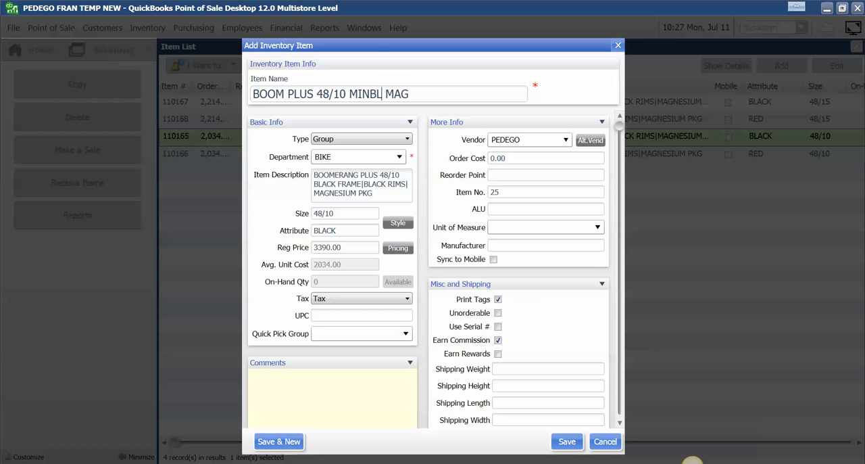
Step: Change the frame colour in the copied group's item description from BLACK to MINERAL BLUE
left_click(336, 184)
left_click(337, 185)
key("BackSpace")
key("BackSpace")
key("BackSpace")
key("BackSpace")
type("MINBLU")
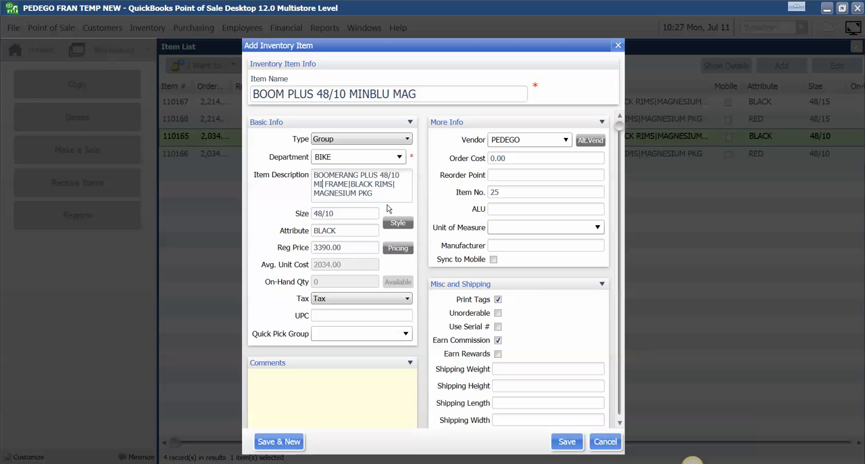
left_click(342, 231)
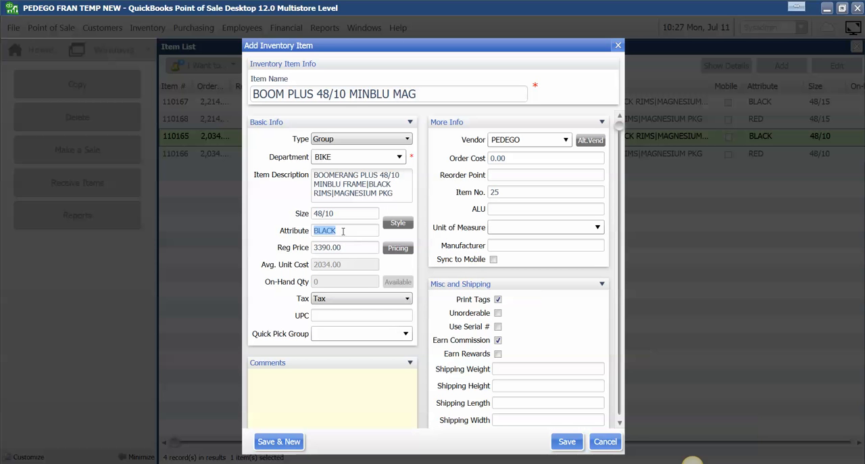
left_click(329, 184)
type("ERAL")
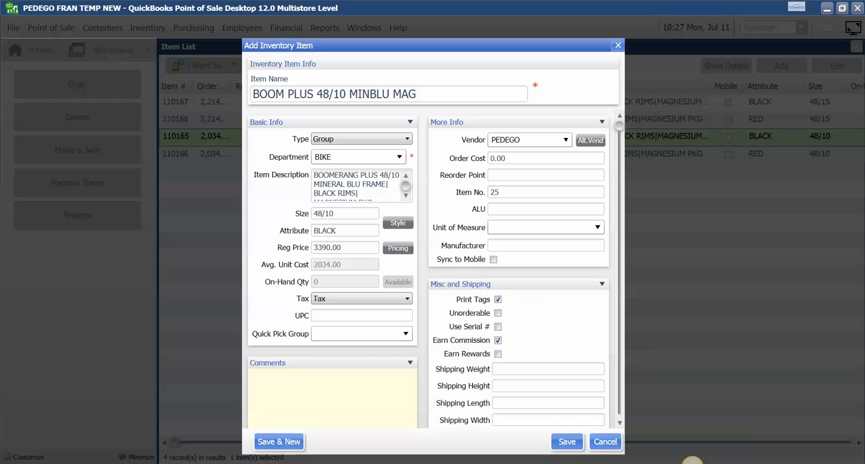
key("Right")
key("Right")
type("E")
Step: Set the copied group's attribute to MINERAL BLUE and its order cost to 2034, and save the item
double_click(339, 230)
type("MINERAL B")
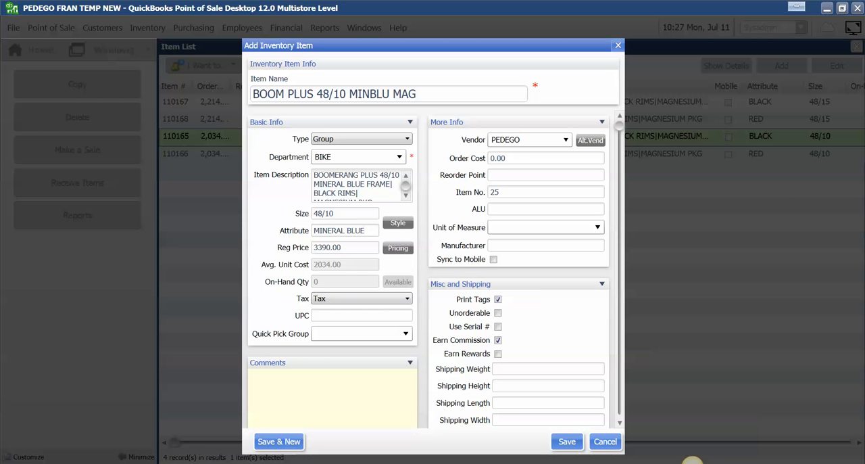
left_click(518, 157)
type("2034")
left_click(567, 441)
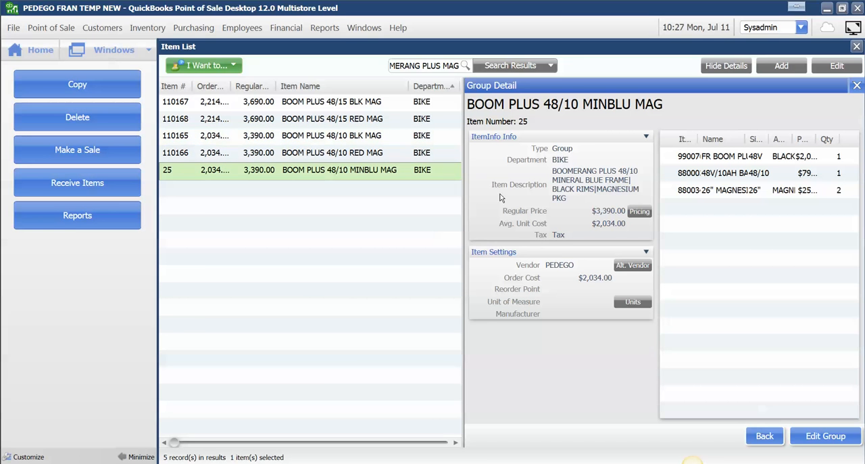
Step: Open the BOOM PLUS 48/10 MINBLU MAG group for editing and add the Mineral Blue frame 990080
left_click(814, 437)
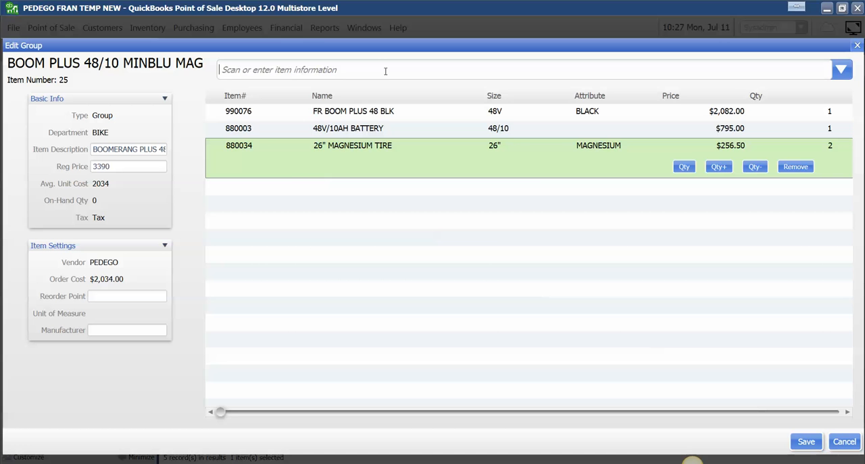
type("9900")
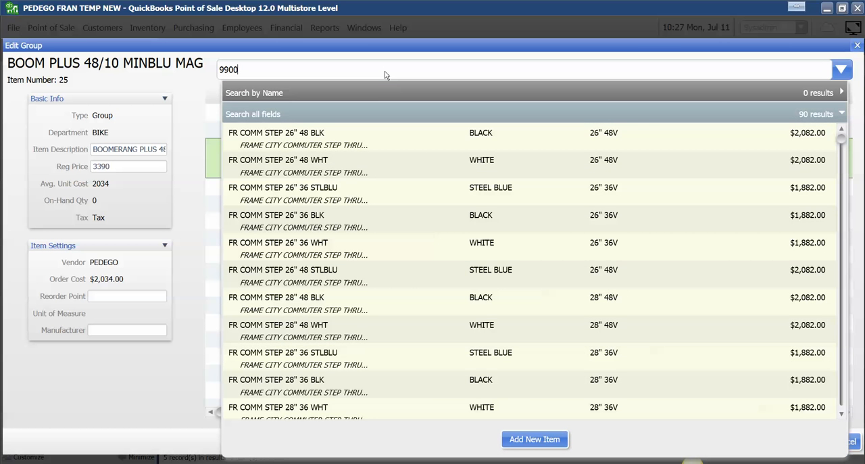
type("80")
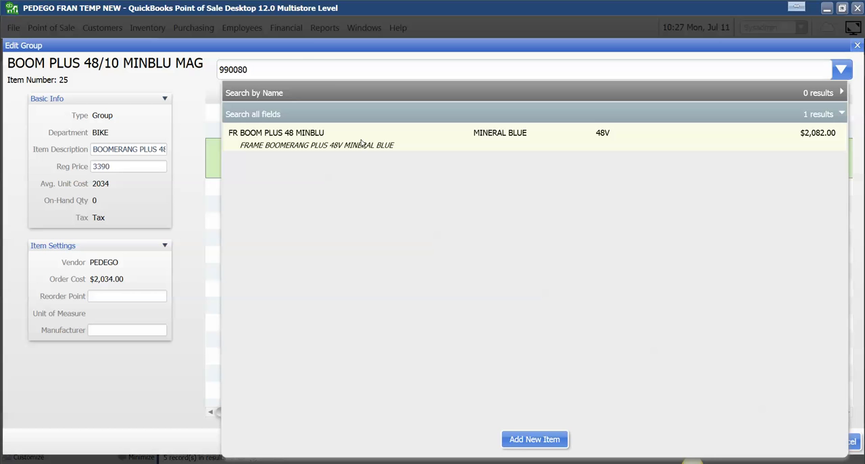
left_click(361, 143)
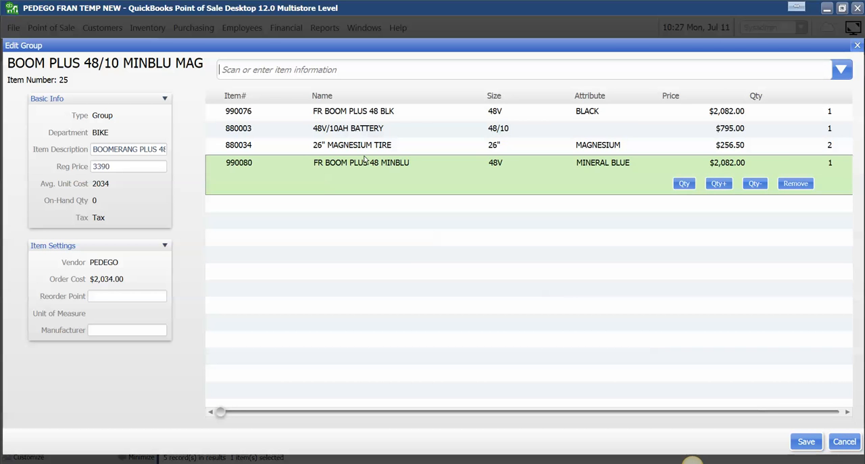
Step: Add the 48V/10AH battery 880003 and the 26" magnesium tire 880034 to the group
left_click(373, 113)
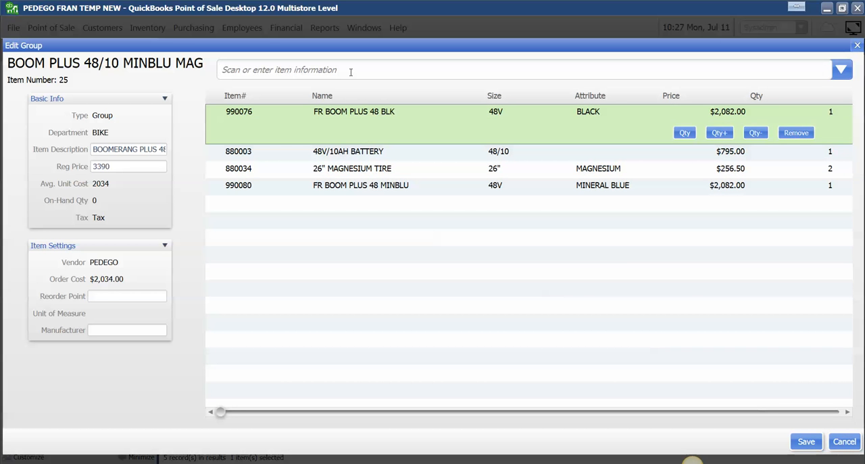
type("8")
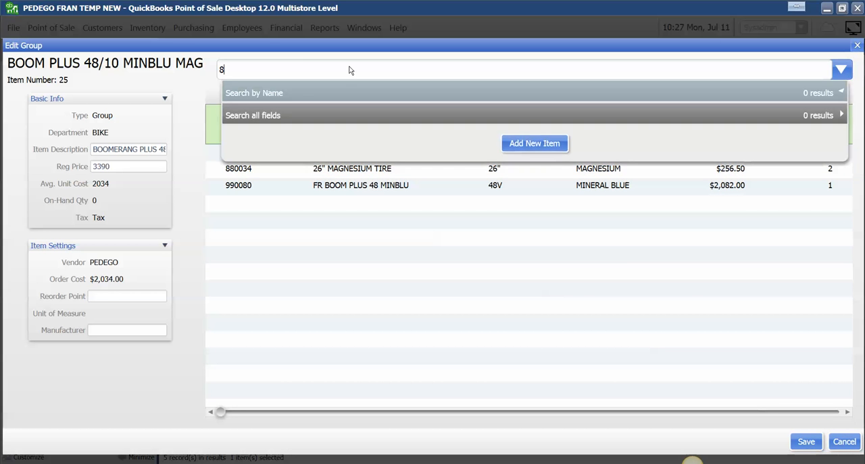
type("80003")
key("Return")
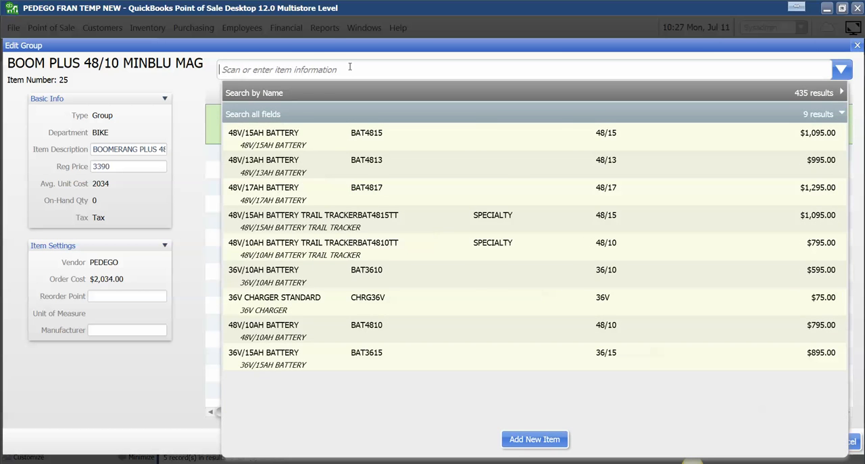
type("880034")
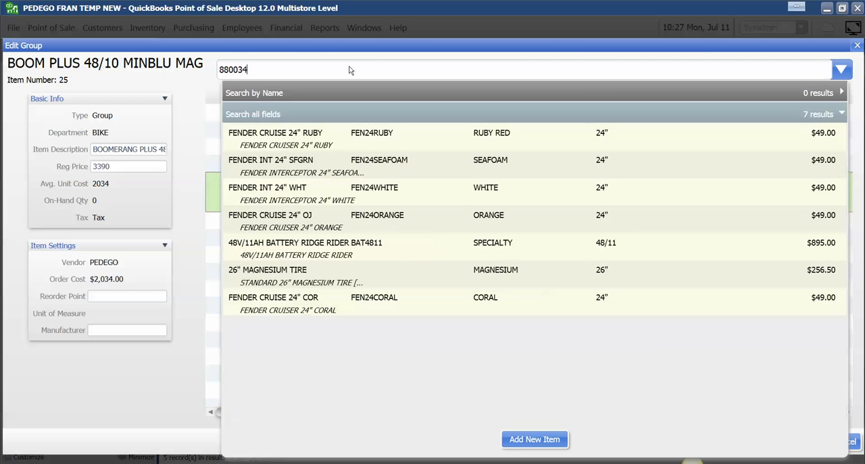
key("Return")
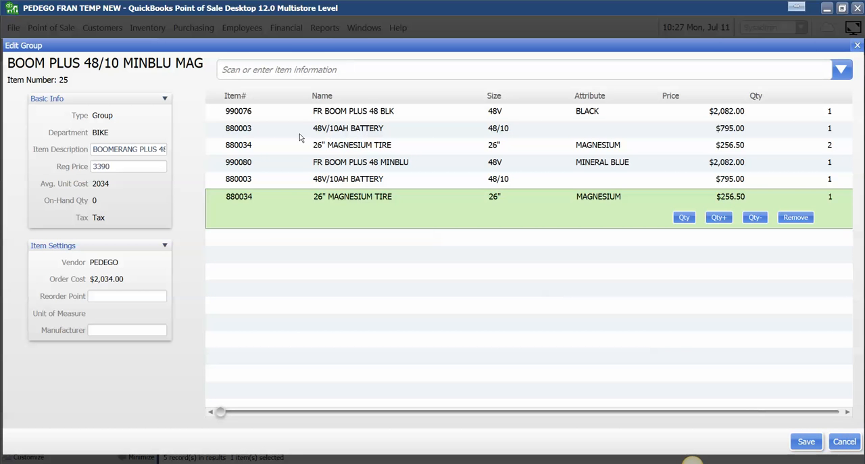
Step: Remove the copied black frame 990076, the original battery 880003 entry and the original two-tire 880034 entry from the group
left_click(270, 117)
left_click(277, 163)
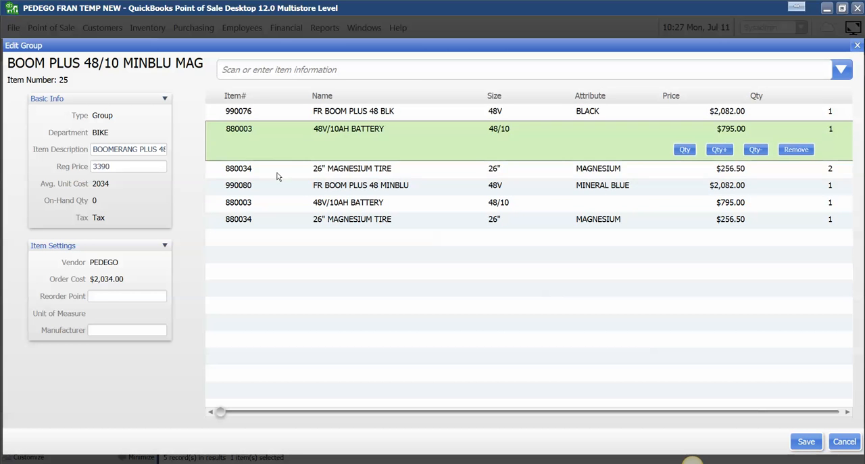
left_click(276, 173)
left_click(802, 118)
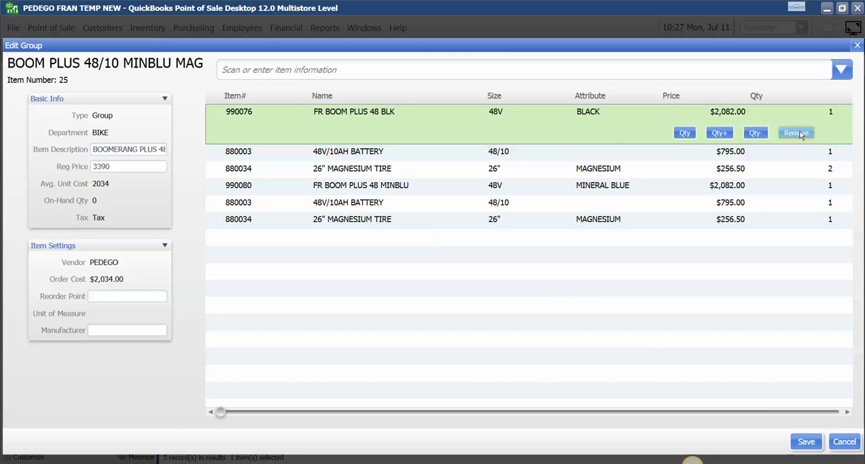
left_click(797, 133)
left_click(787, 114)
left_click(796, 133)
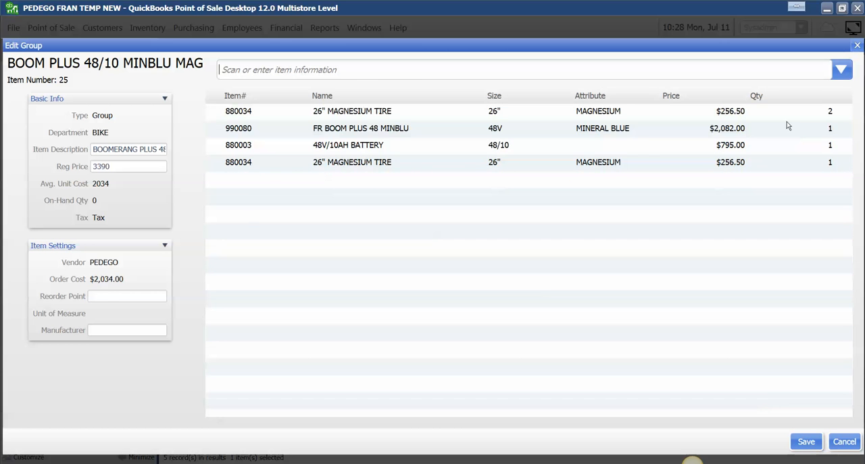
left_click(784, 113)
left_click(796, 132)
Step: Set the magnesium tire quantity to 2 and save the group without updating its price, closing its details
left_click(826, 149)
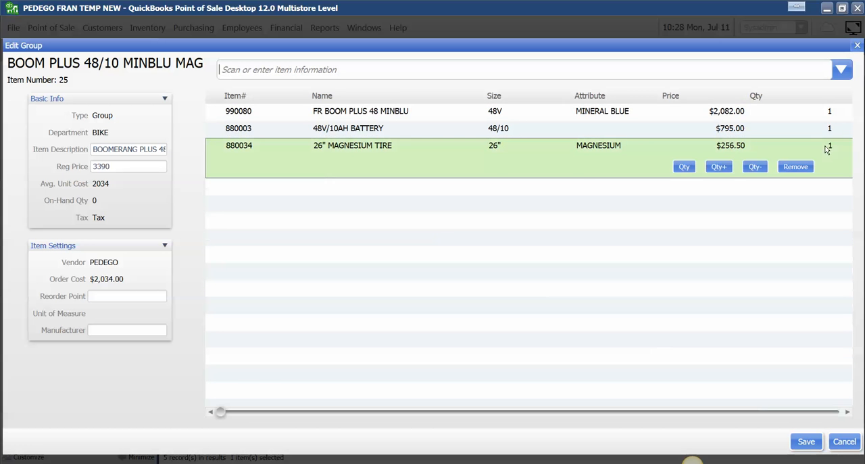
left_click(726, 167)
left_click(806, 441)
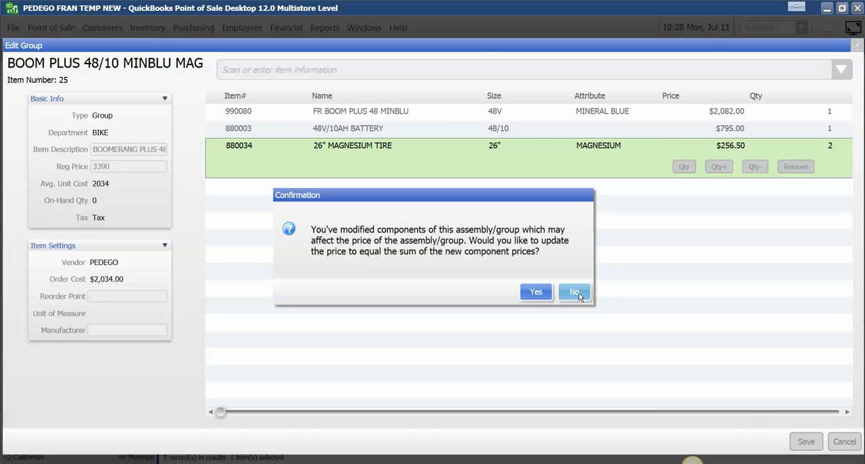
left_click(575, 292)
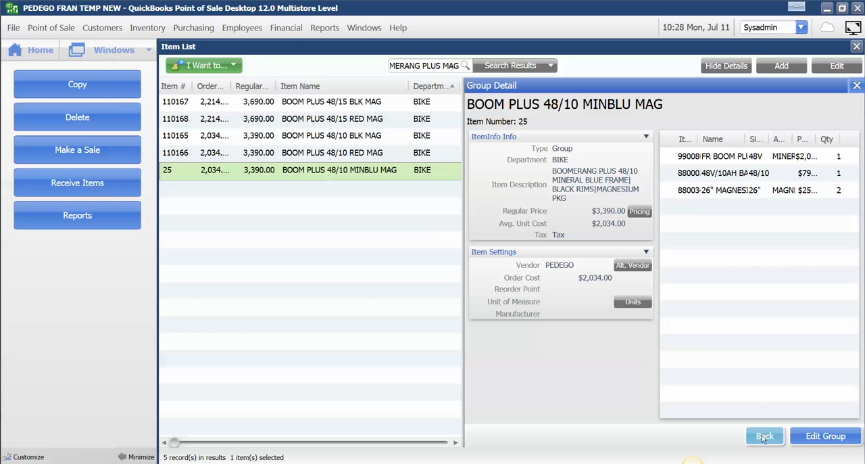
left_click(856, 85)
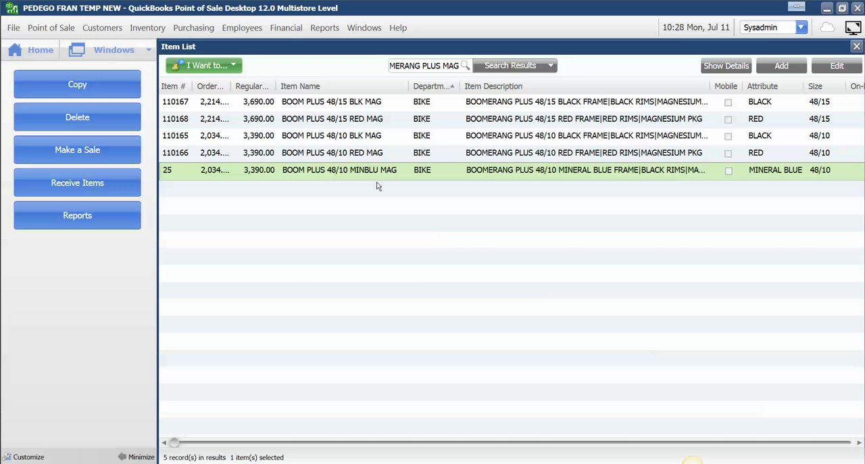
Step: Copy the BOOM PLUS 48/15 BLK MAG group and name the copy BOOM PLUS 48/15 MINBLU MAG
left_click(360, 104)
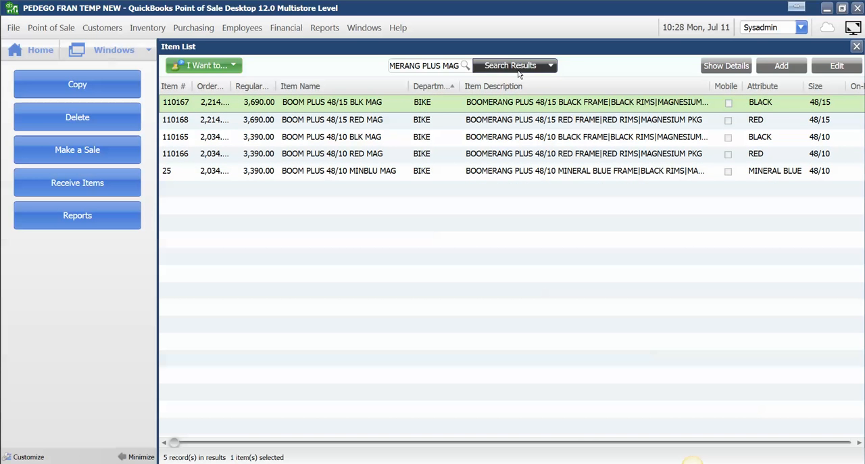
left_click(118, 86)
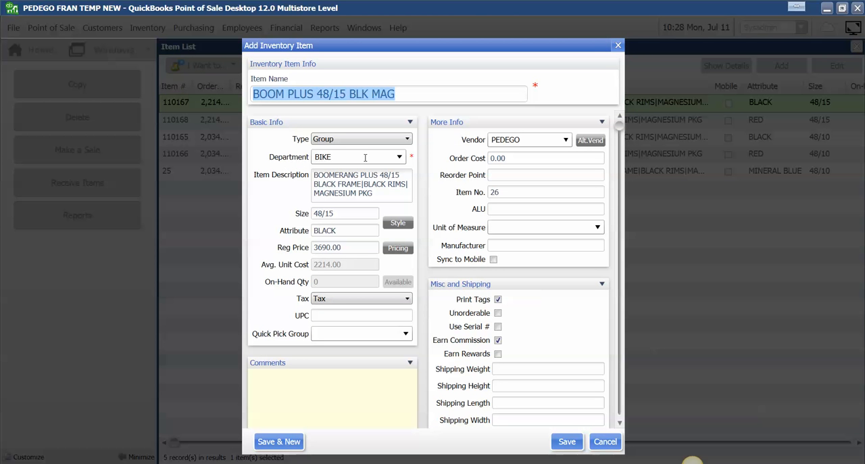
left_click(373, 95)
key("BackSpace")
key("BackSpace")
key("BackSpace")
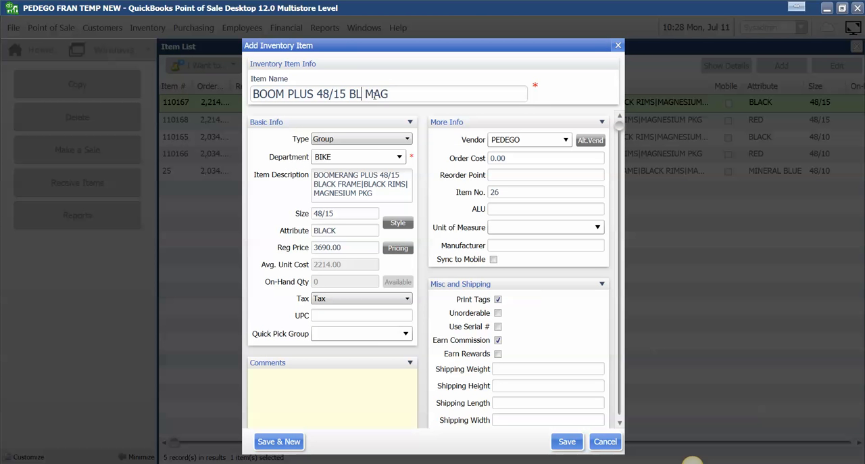
type("MINBLU")
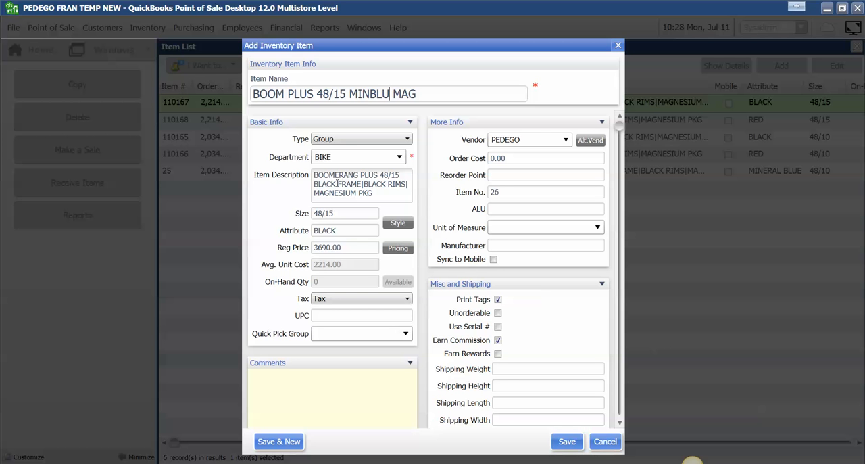
Step: Change the colour in the copied group's item description and its attribute from black to MINERAL BLUE
key("BackSpace")
key("BackSpace")
key("BackSpace")
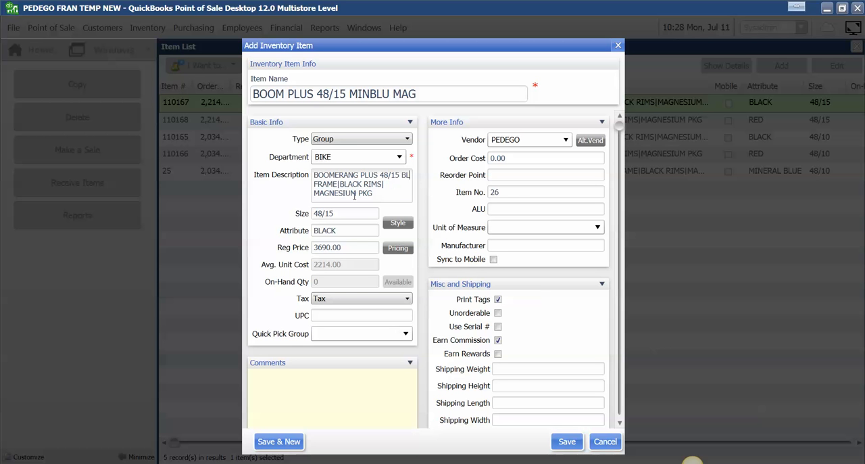
key("BackSpace")
type("MINERAL")
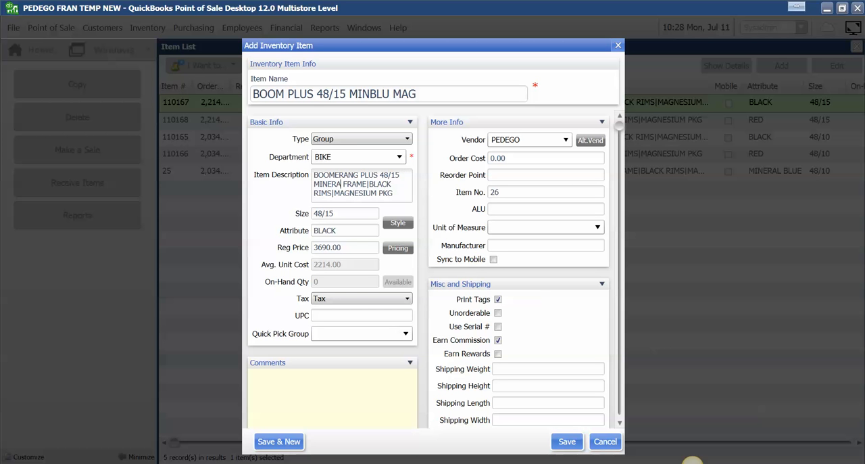
type(" BLUE")
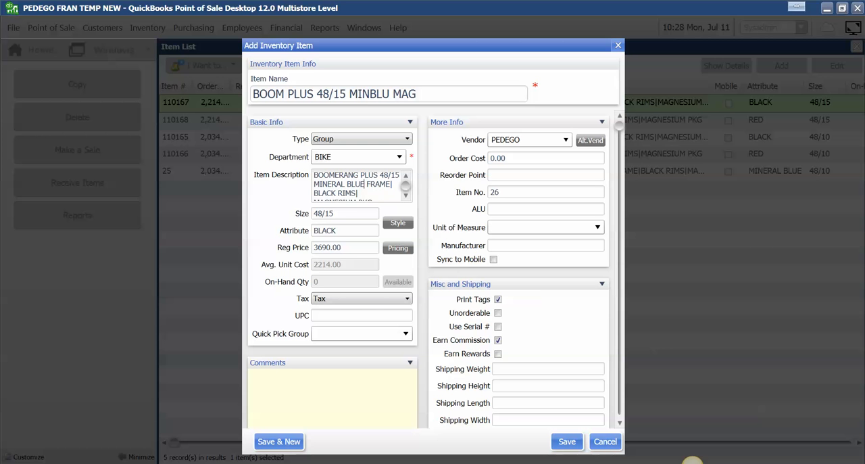
double_click(344, 230)
type("MINERAL BLUE")
Step: Set the copied group's order cost to 2214 and save the new item
left_click(524, 157)
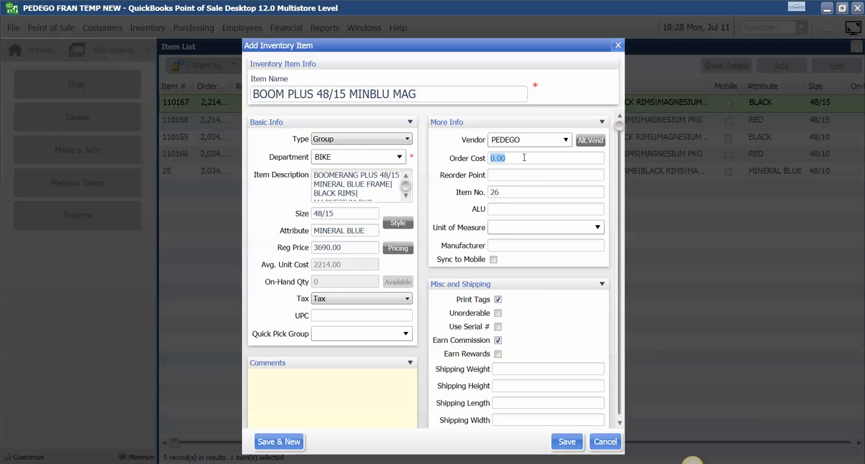
type("2214")
left_click(534, 191)
left_click(566, 440)
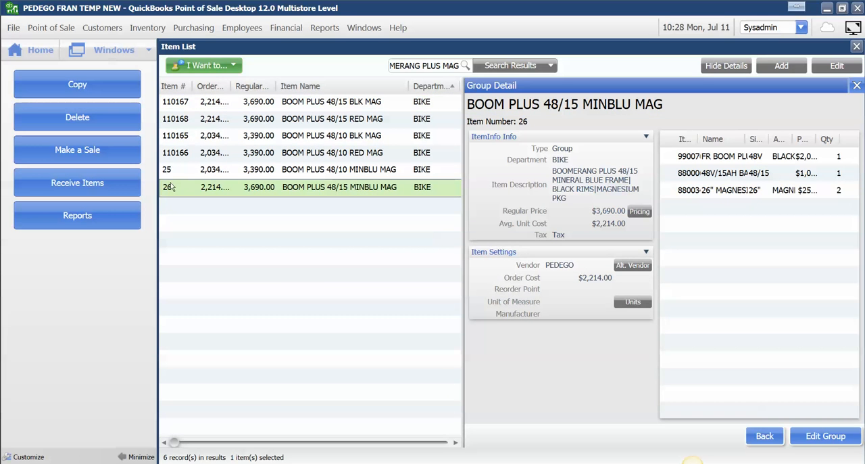
Step: Renumber the BOOM PLUS 48/10 MINBLU MAG group as 110210, accepting the large-number confirmation and the next available number, 110220
left_click(170, 171)
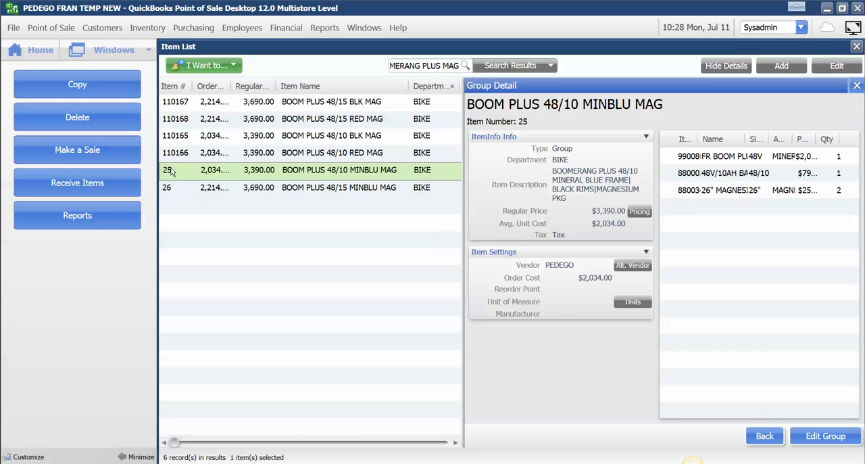
left_click(171, 171)
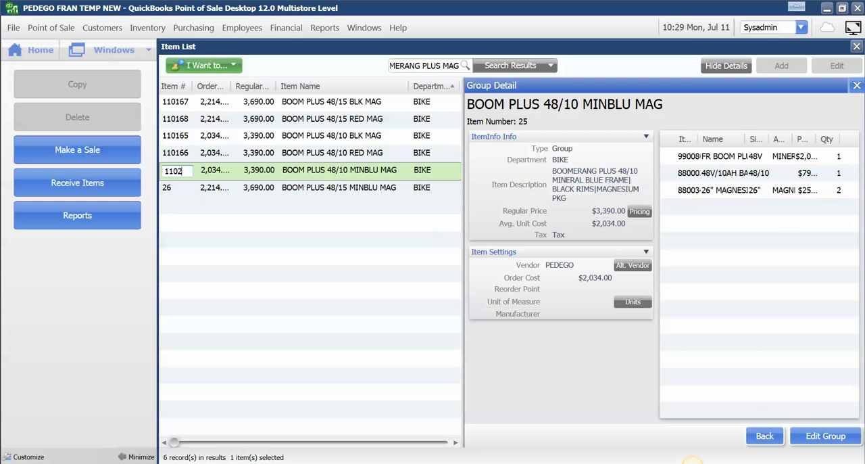
key("Return")
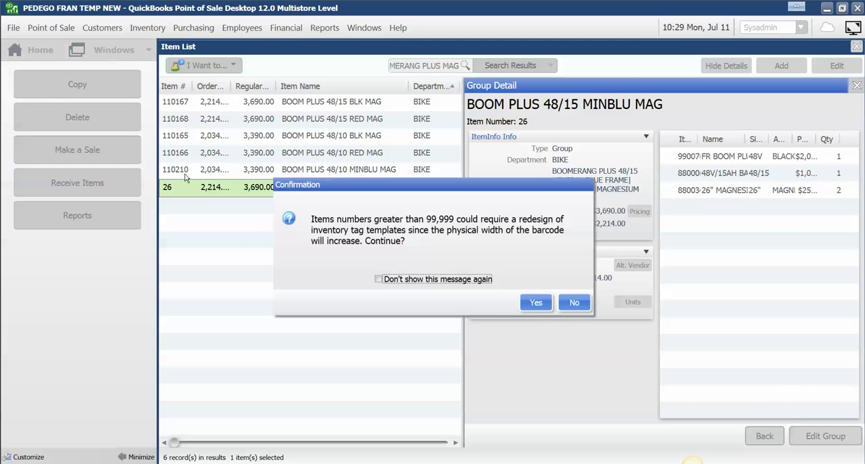
left_click(537, 302)
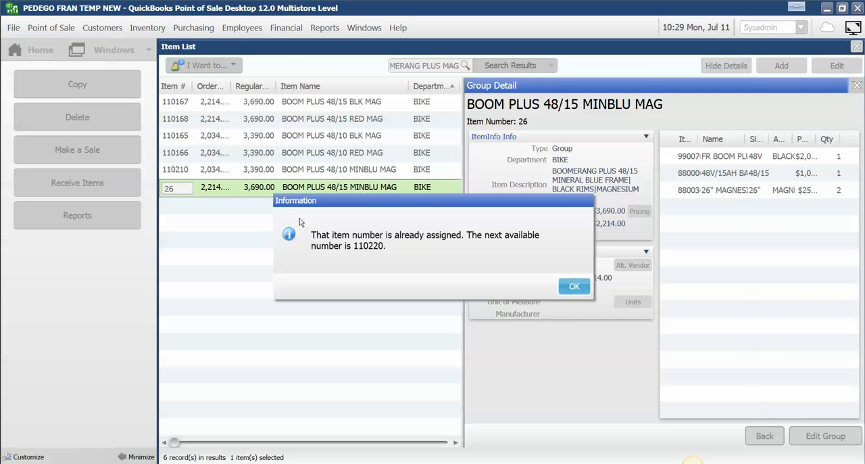
left_click(574, 287)
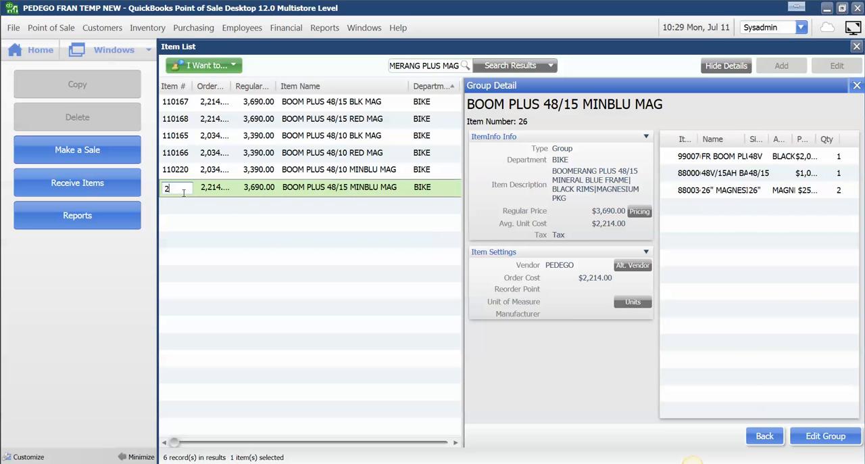
Step: Change the item number of the BOOM PLUS 48/15 MINBLU MAG group to 110221 and accept the large-number confirmation
type("110221")
key("Return")
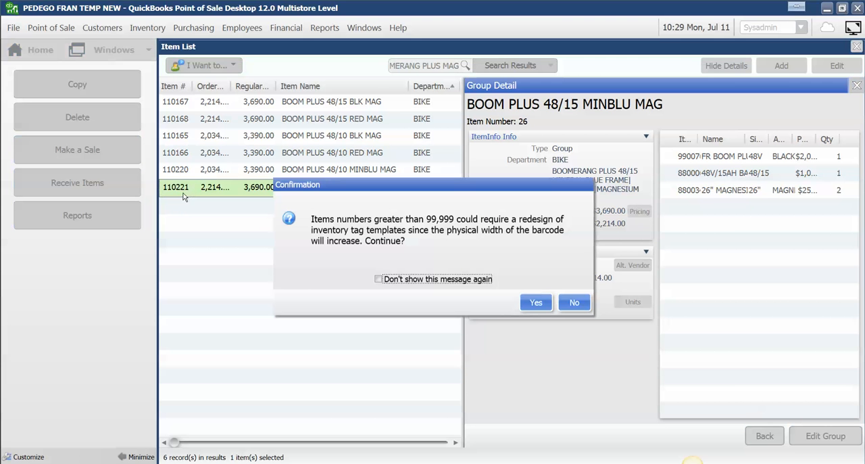
left_click(535, 302)
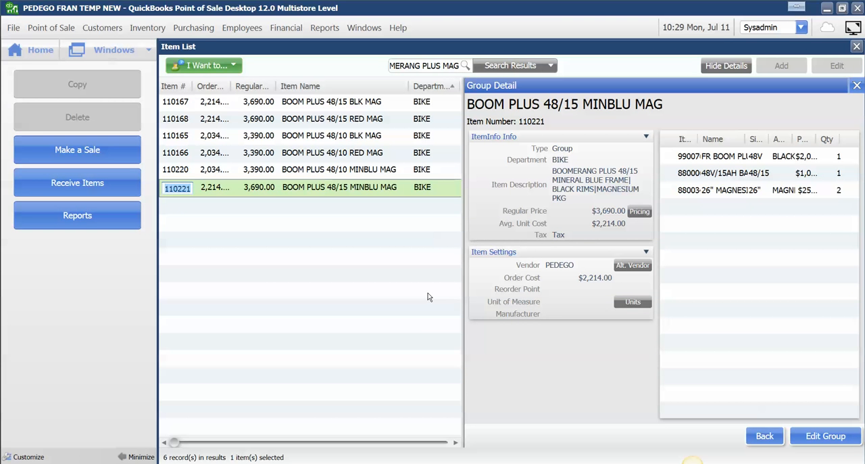
left_click(411, 171)
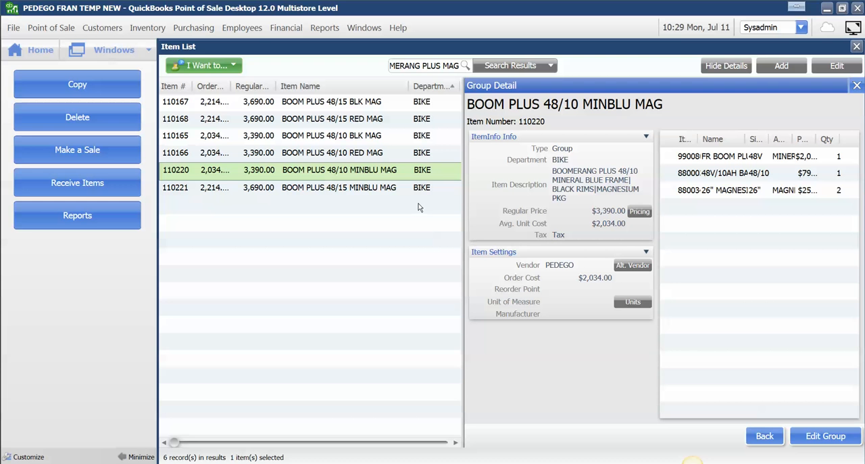
Step: Open the BOOM PLUS 48/15 MINBLU MAG group for editing and add the mineral blue frame 990080
left_click(375, 188)
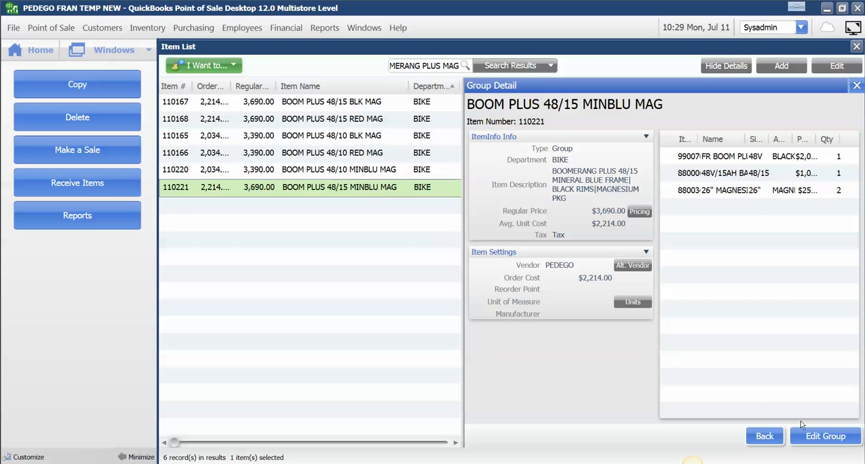
left_click(842, 438)
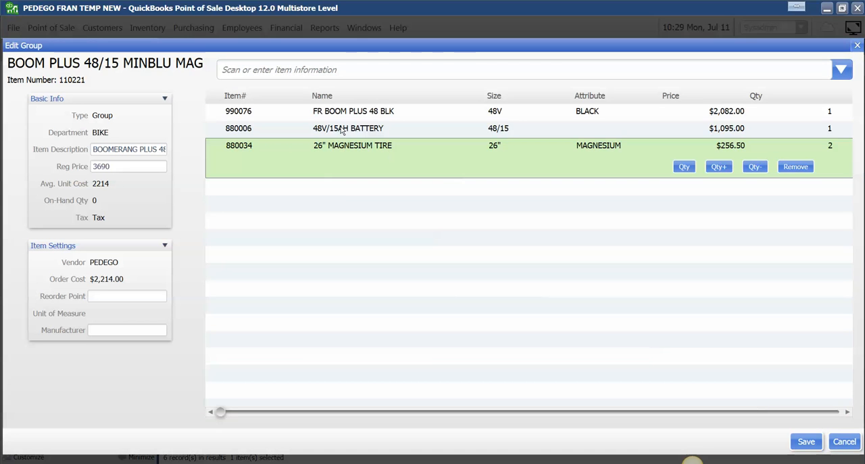
left_click(321, 115)
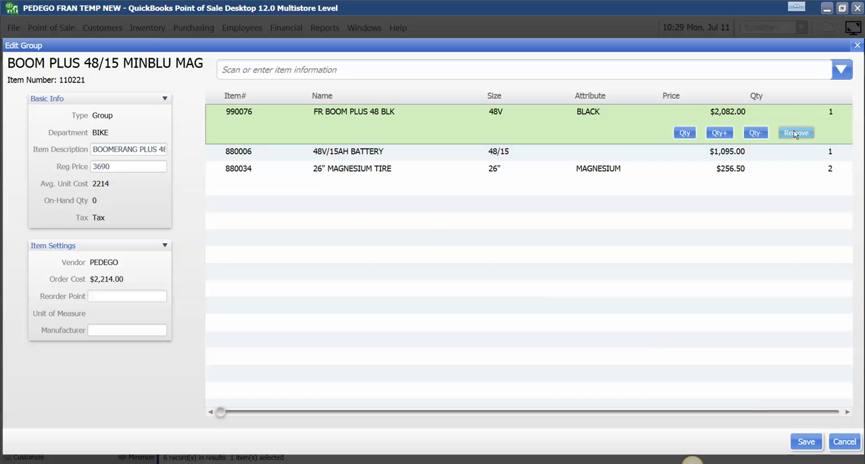
type("88")
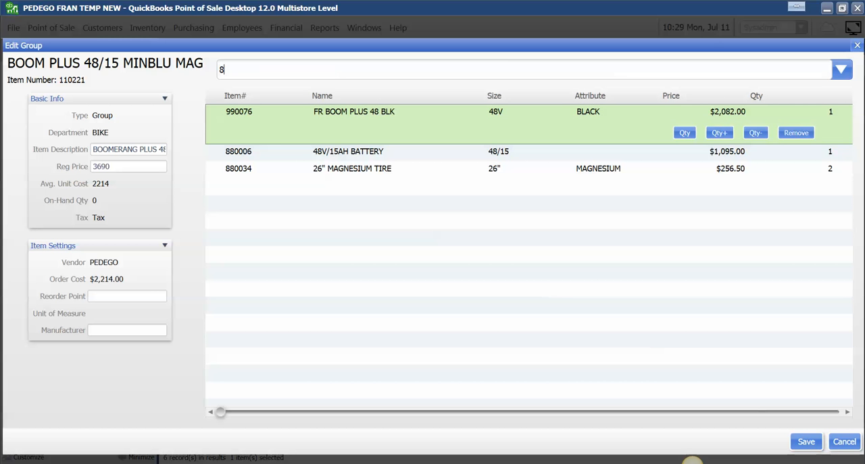
key("BackSpace")
key("BackSpace")
type("990080")
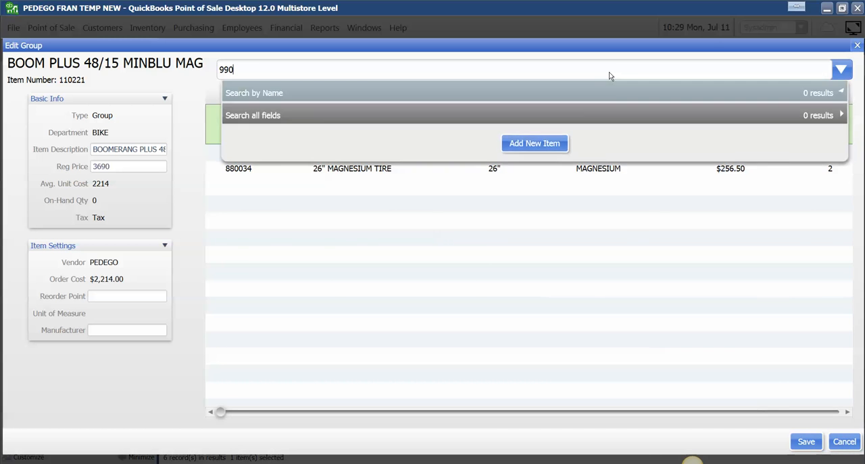
key("Return")
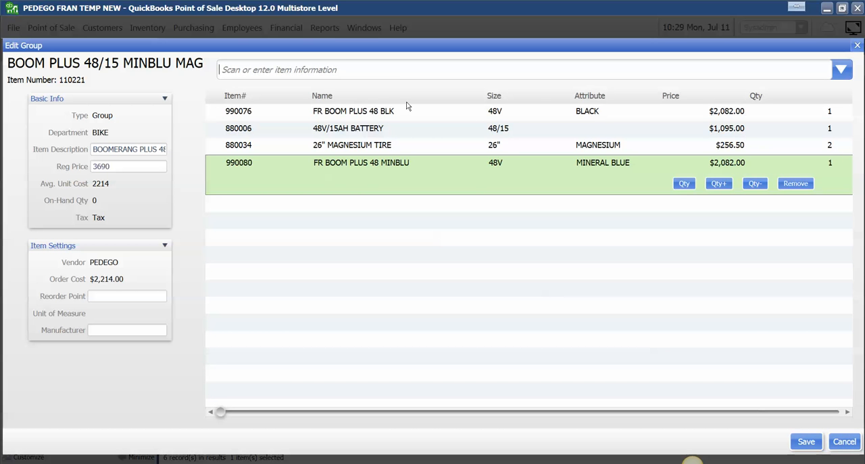
Step: Add the 48V/15AH battery 880006 and the 26" magnesium tire 880034 to the group, with a tire quantity of 2
type("880006")
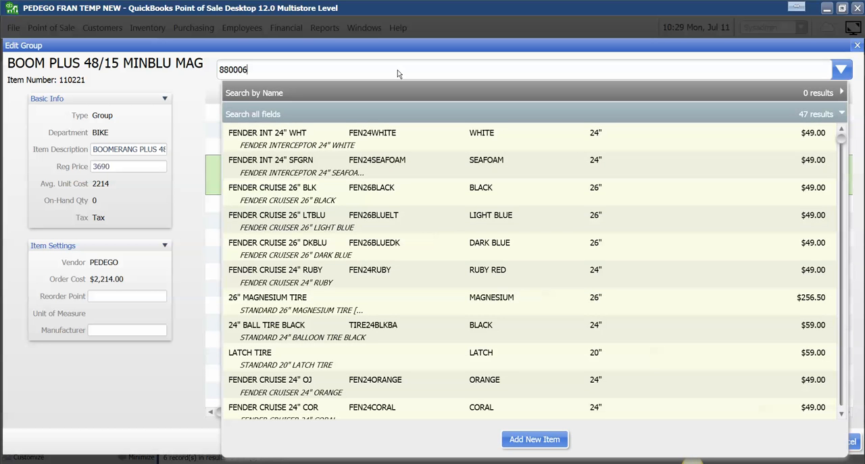
key("Return")
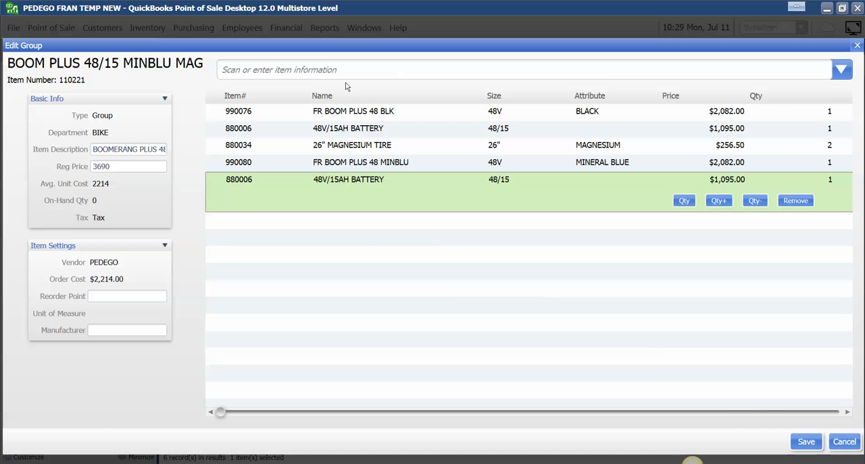
type("880")
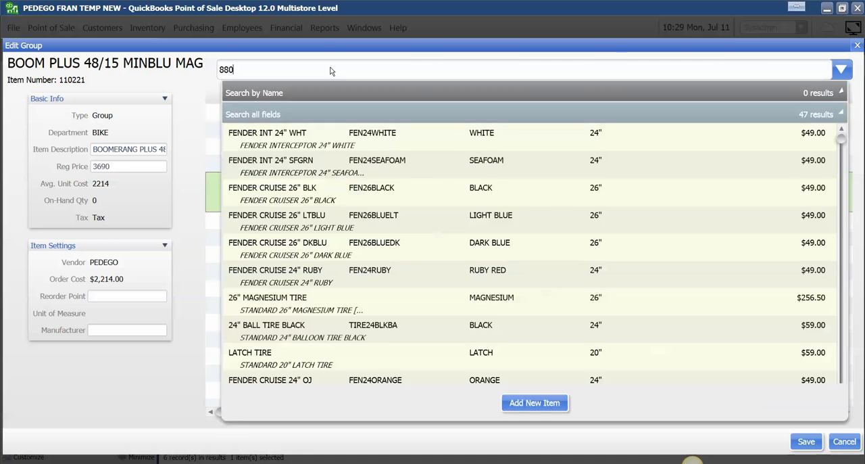
type("034")
key("Return")
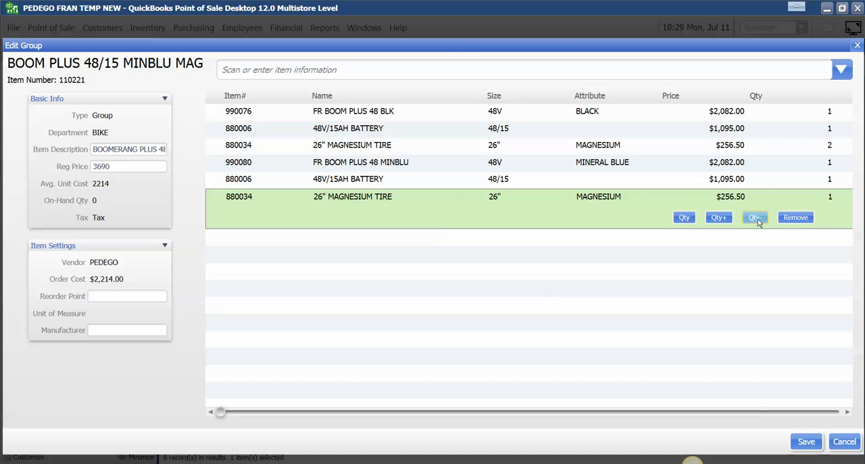
left_click(719, 217)
Step: Remove the copied black frame 990076 and the original battery 880006 and tire 880034 entries from the group
left_click(749, 115)
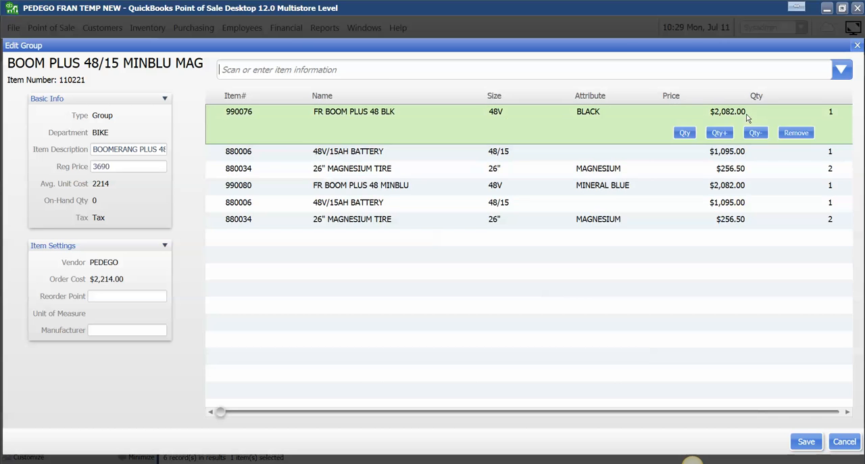
left_click(796, 132)
left_click(790, 115)
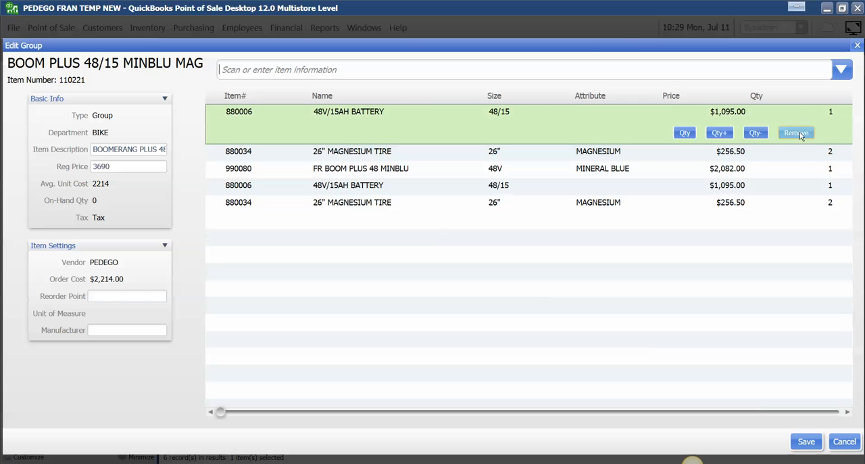
left_click(790, 133)
left_click(767, 116)
left_click(798, 134)
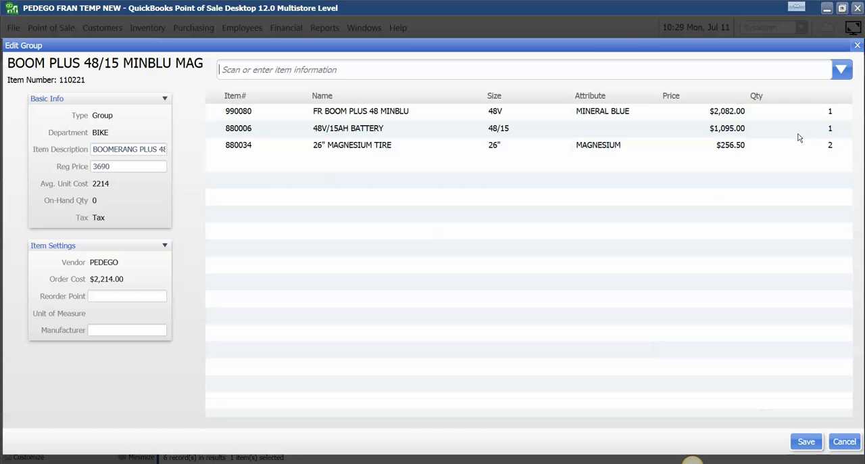
Step: Save the group without updating its price to the component sum and close its details
left_click(815, 449)
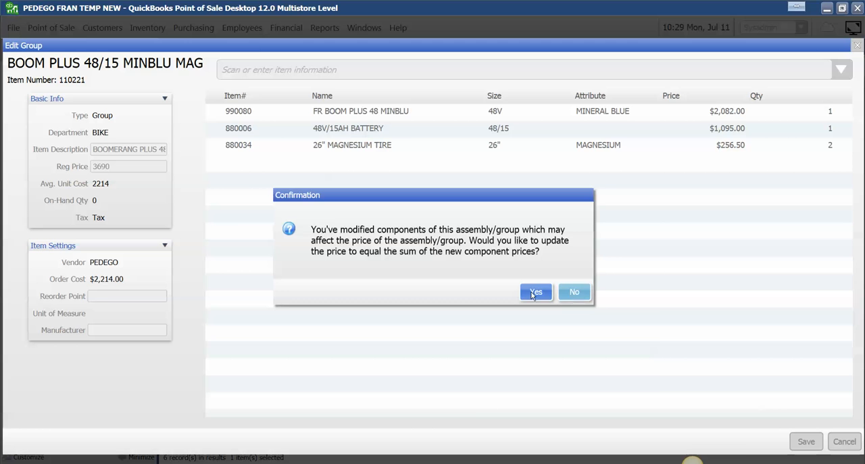
left_click(573, 292)
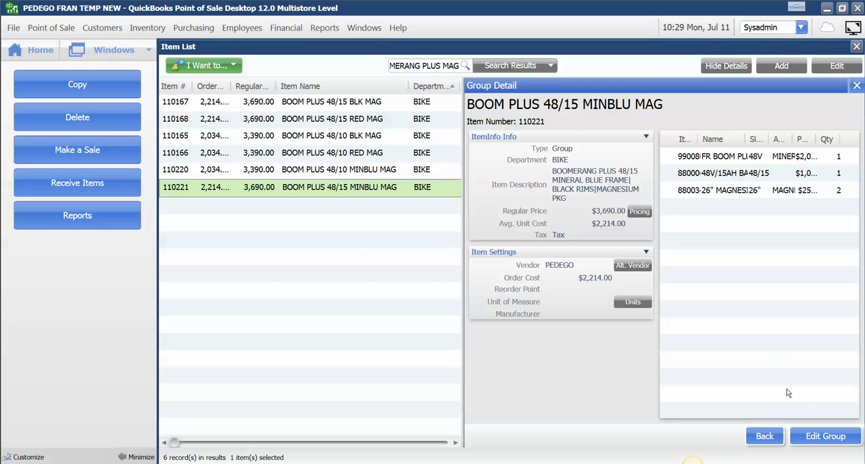
left_click(774, 440)
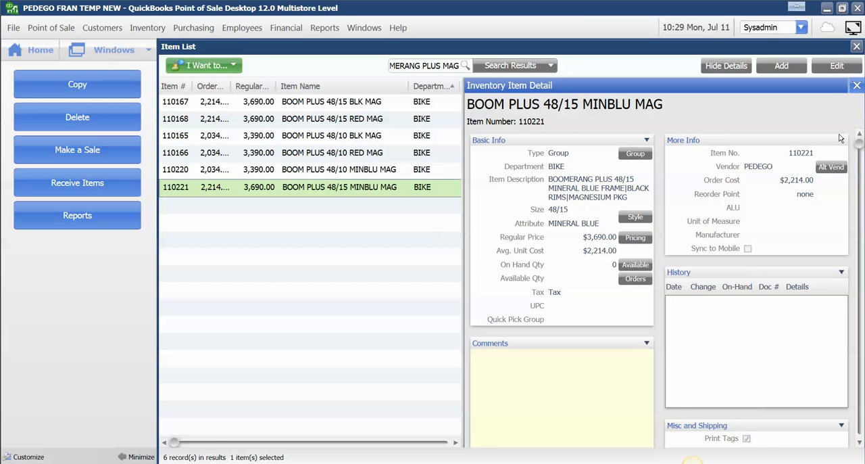
left_click(853, 86)
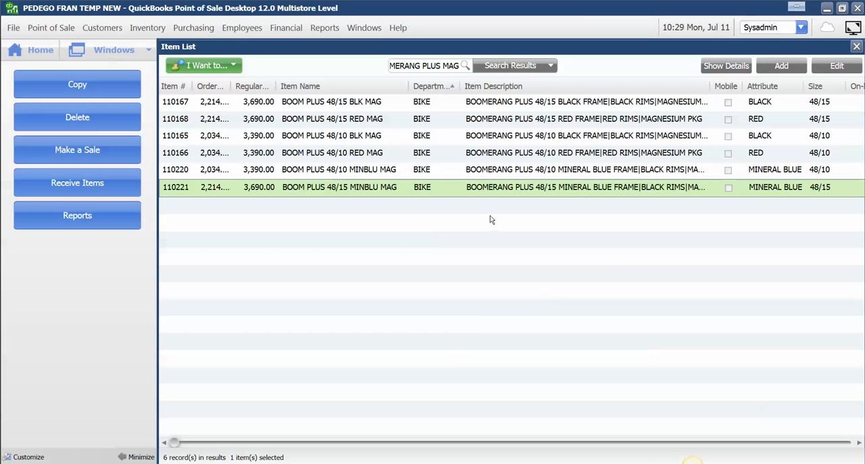
Step: Widen the item search to BOOMERANG PLUS and check the mineral blue balloon and magnesium groups in the list
left_click(740, 171)
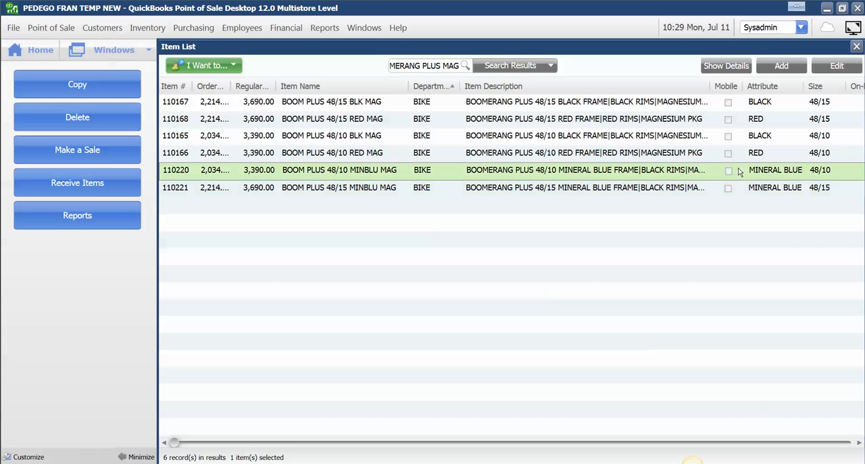
left_click(408, 192)
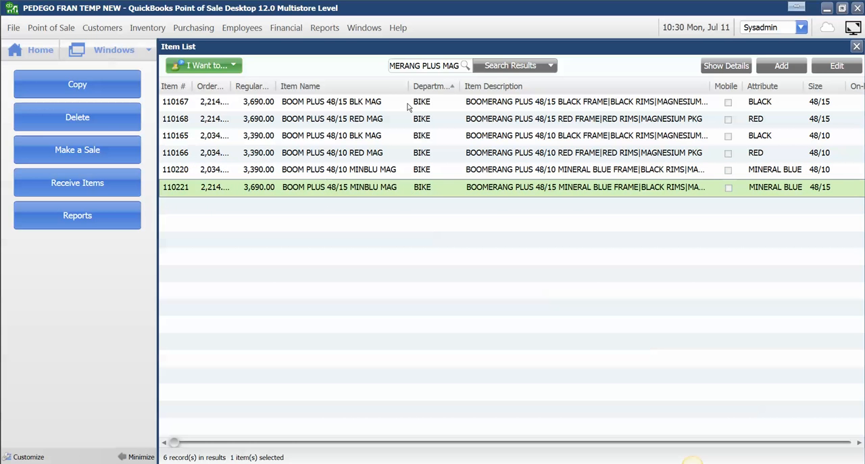
left_click_drag(462, 66, 455, 69)
key("BackSpace")
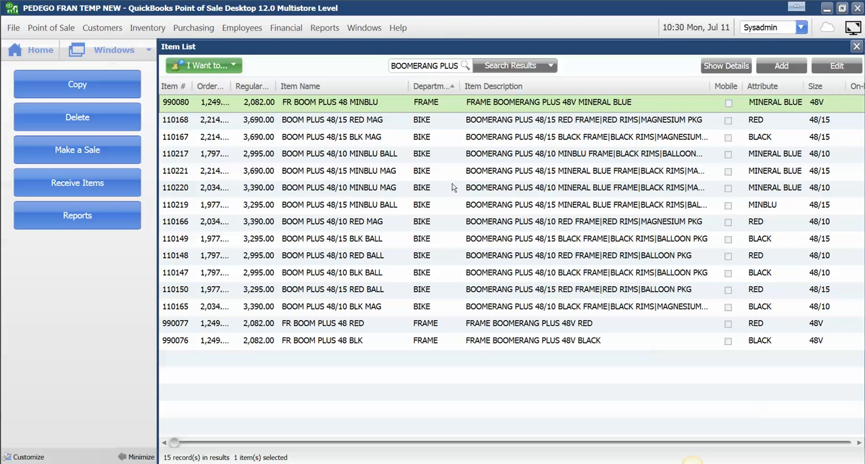
left_click(389, 155)
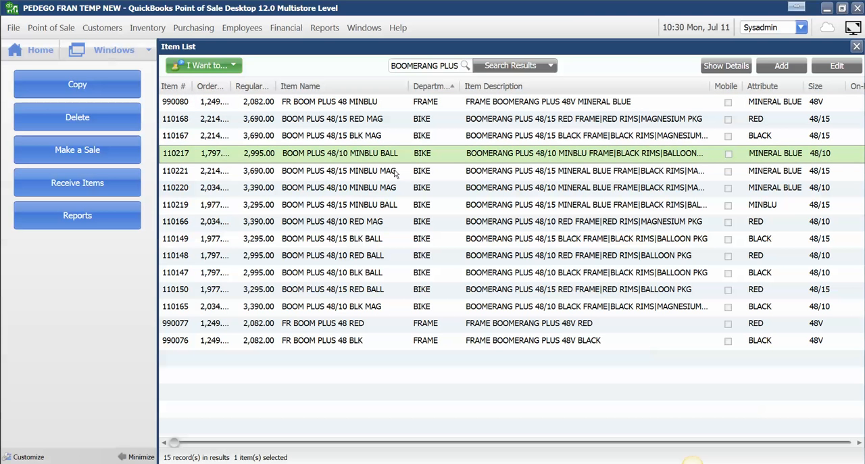
left_click(396, 173)
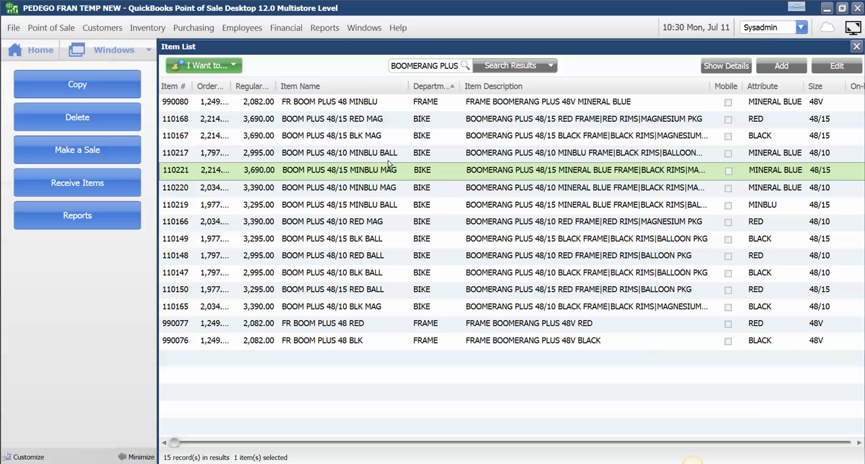
Step: Compare the 48/10 and 48/15 mineral blue balloon groups in the item list with their component entries on the sticky note
left_click(394, 184)
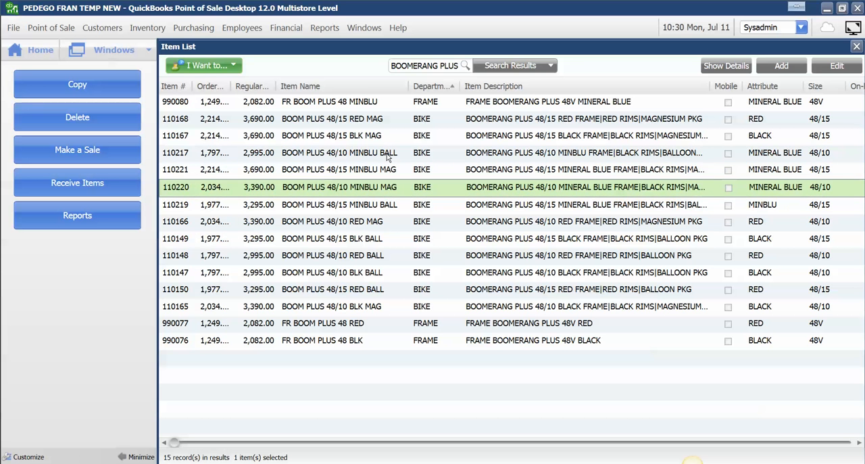
left_click(388, 155)
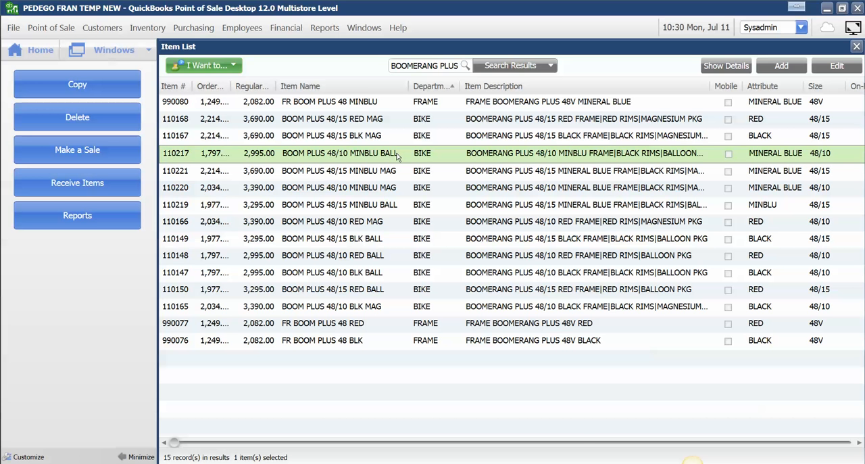
left_click(269, 462)
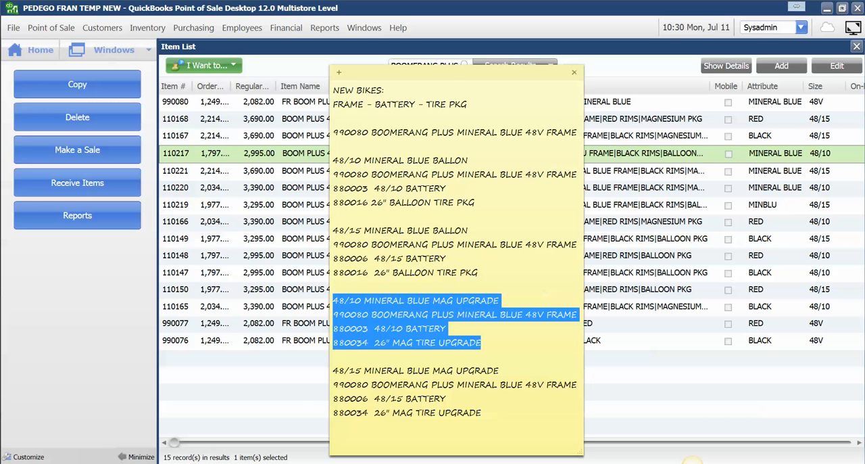
left_click_drag(452, 73, 723, 71)
left_click_drag(750, 199, 605, 154)
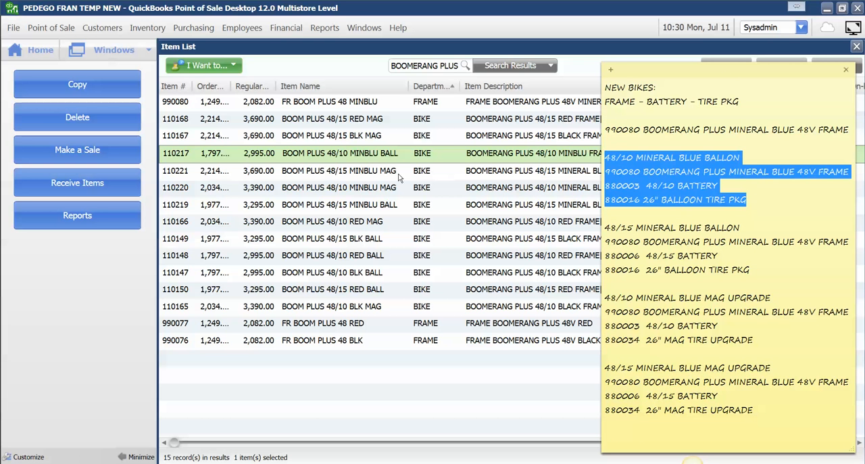
left_click(633, 227)
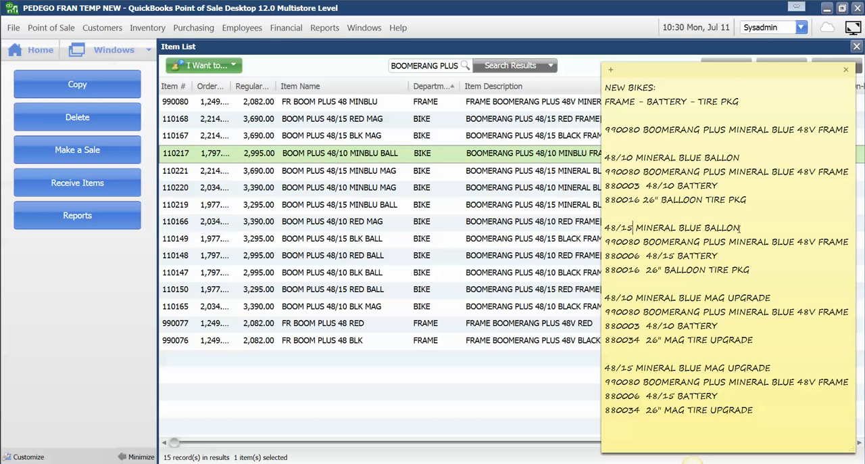
left_click_drag(749, 269, 599, 226)
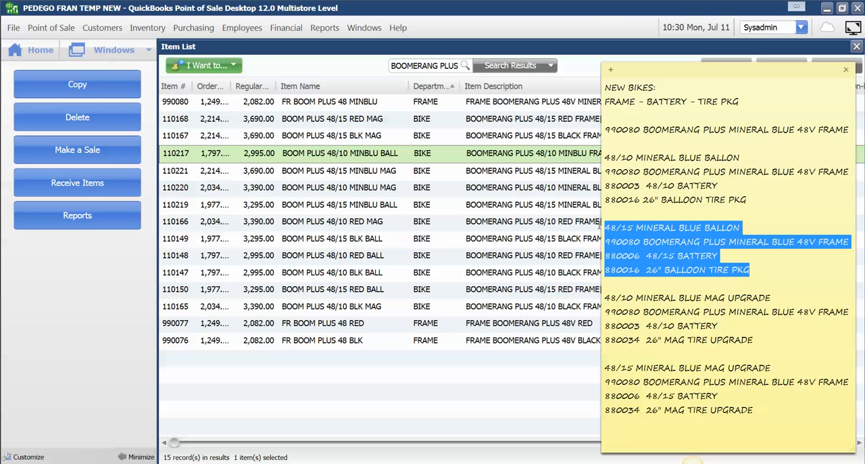
left_click(396, 204)
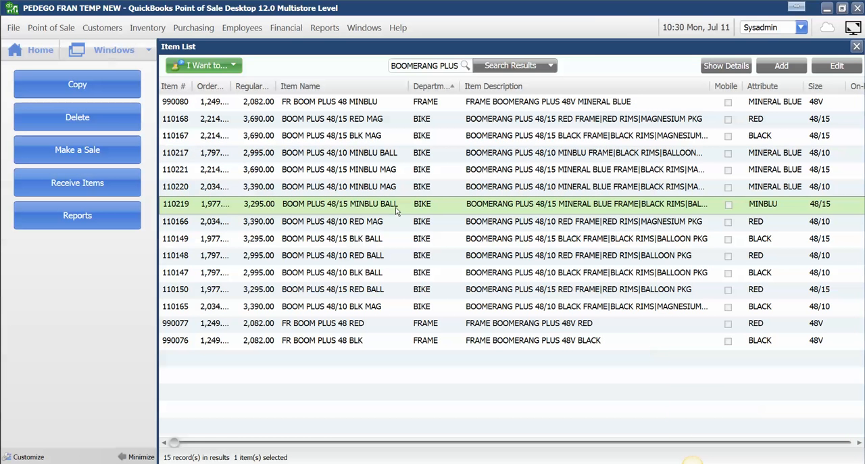
Step: Compare the 48/10 and 48/15 mineral blue magnesium groups in the item list with their MAG UPGRADE entries on the note
left_click(693, 462)
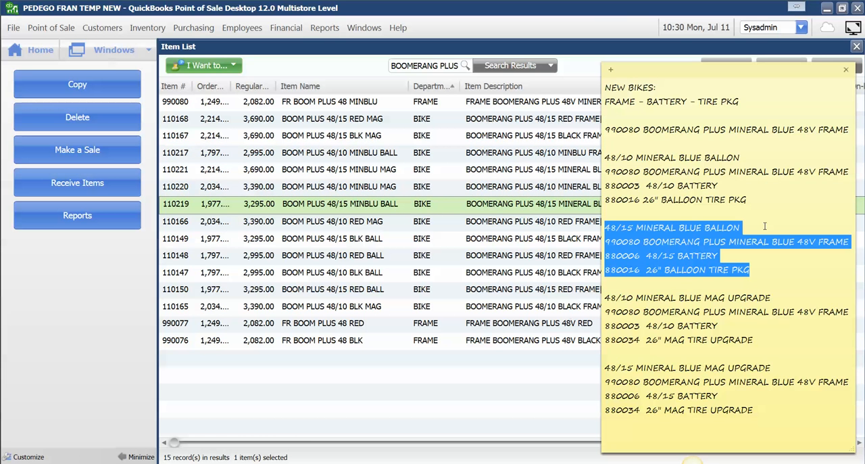
left_click_drag(754, 341, 602, 301)
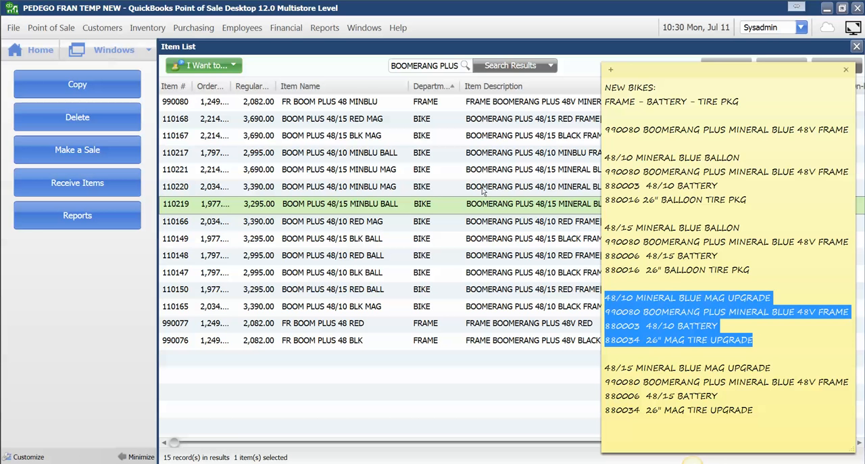
left_click(392, 187)
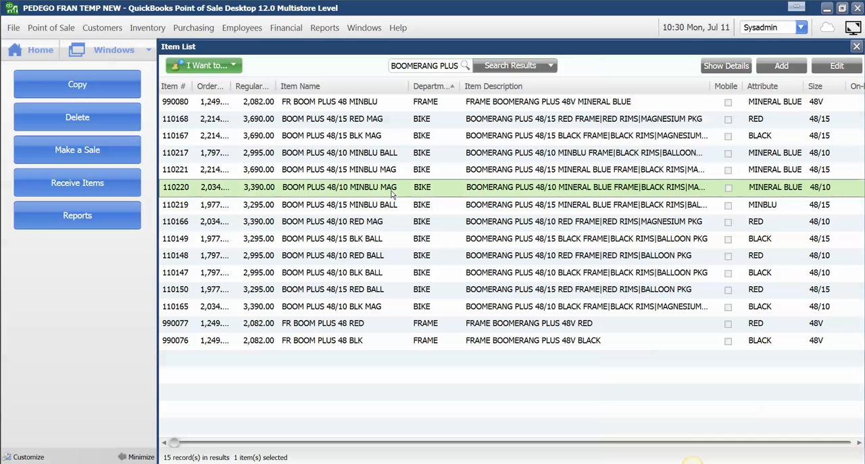
left_click(300, 463)
left_click_drag(754, 410, 606, 369)
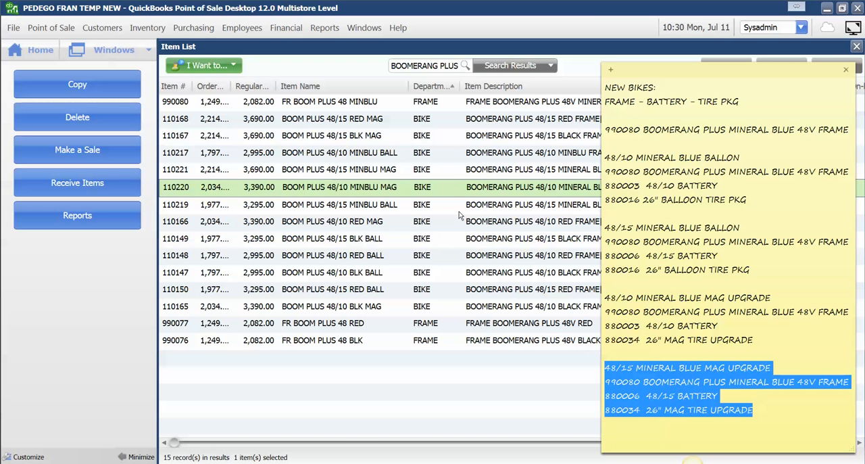
left_click(421, 206)
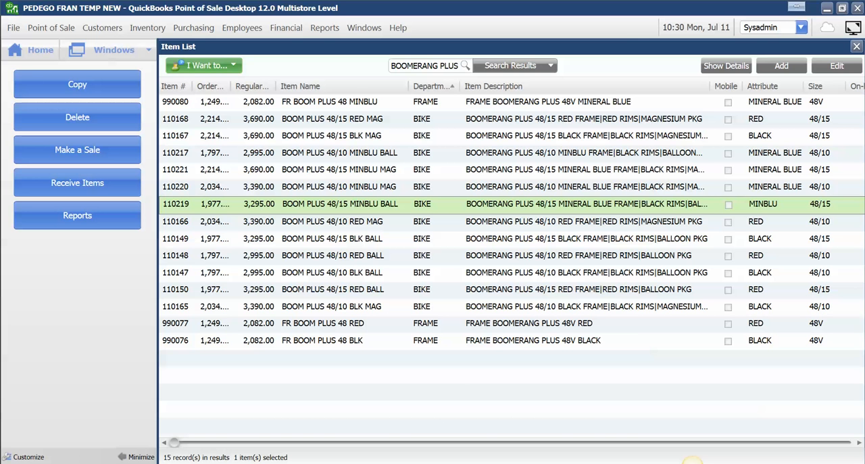
Step: Review the 990080 Boomerang Plus Mineral Blue 48V frame entry on the note, keeping the note, and return to the item list
left_click(331, 462)
left_click(706, 140)
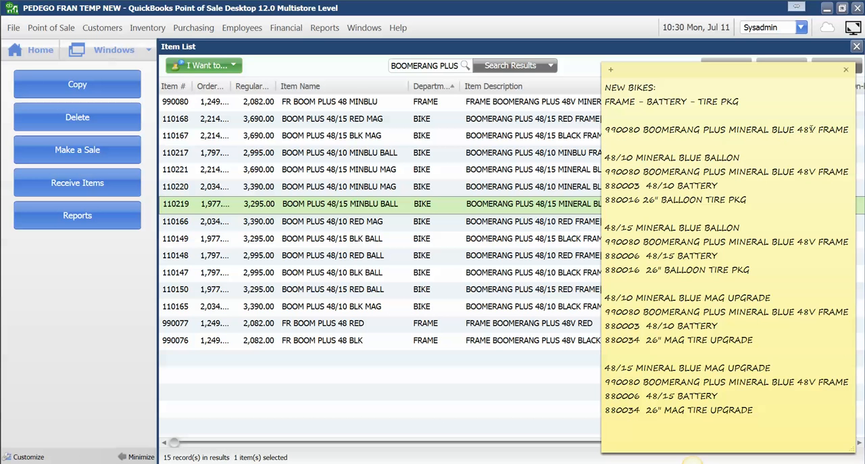
left_click_drag(849, 129, 588, 127)
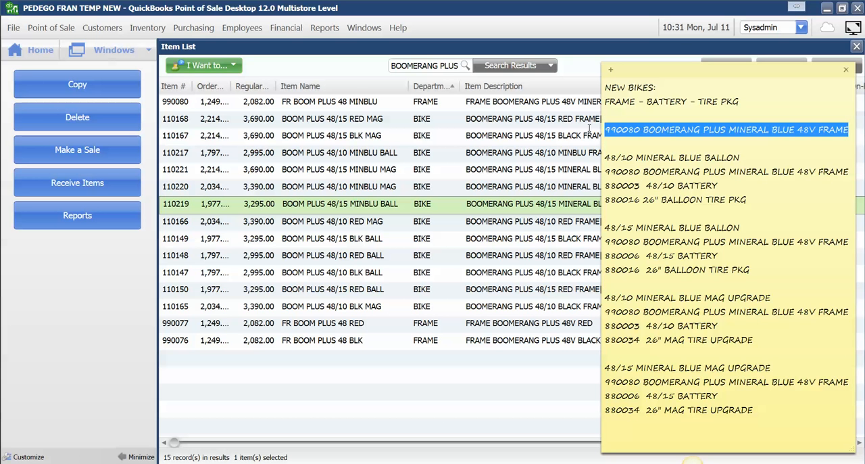
left_click(709, 171)
left_click(729, 238)
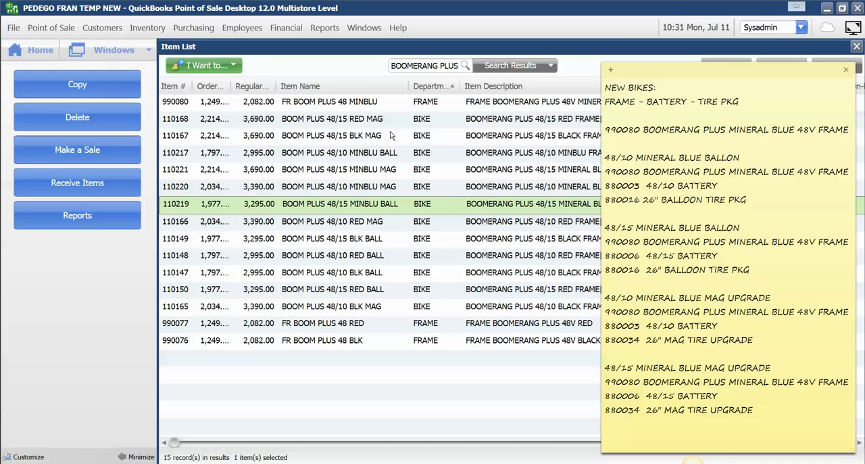
left_click(845, 69)
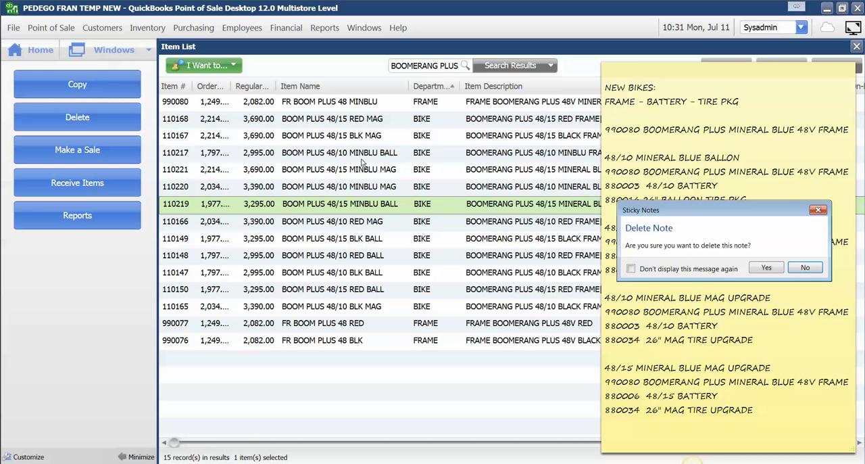
left_click(804, 268)
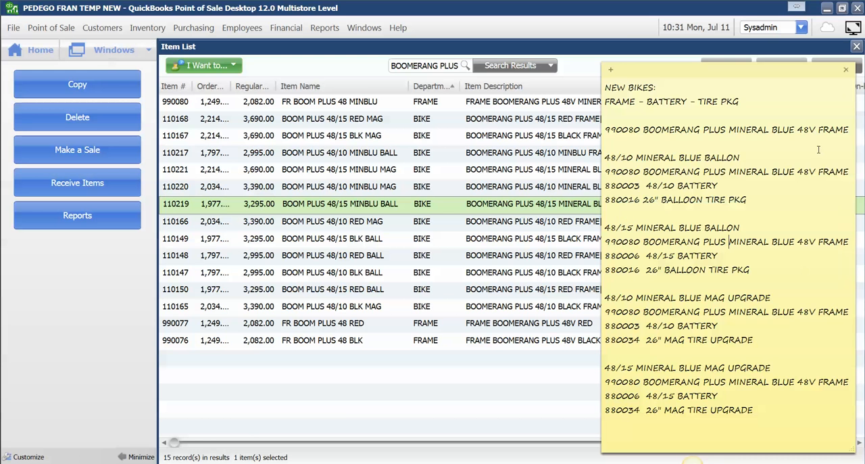
left_click(134, 271)
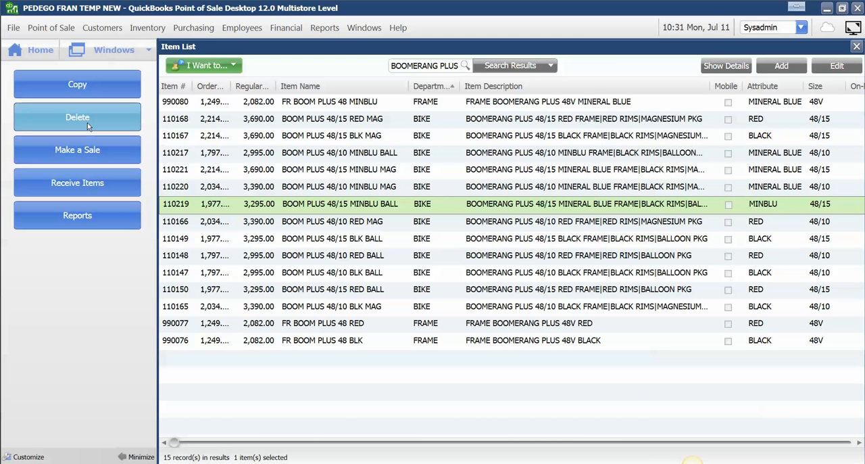
left_click(792, 72)
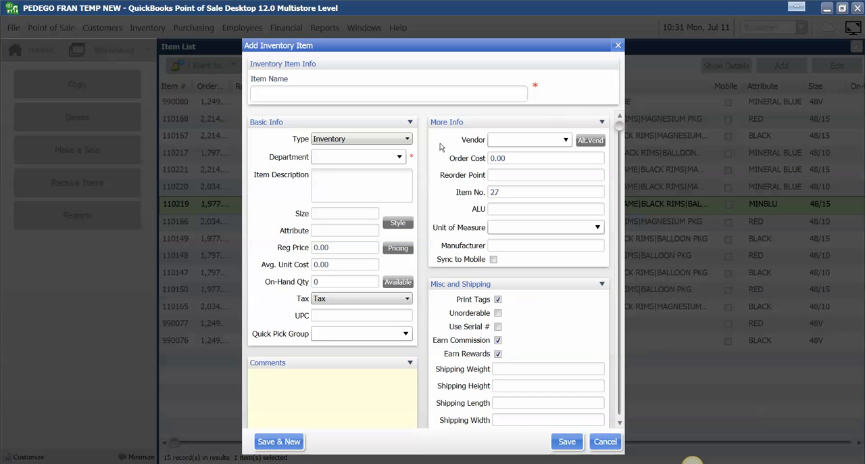
left_click(408, 139)
left_click(331, 186)
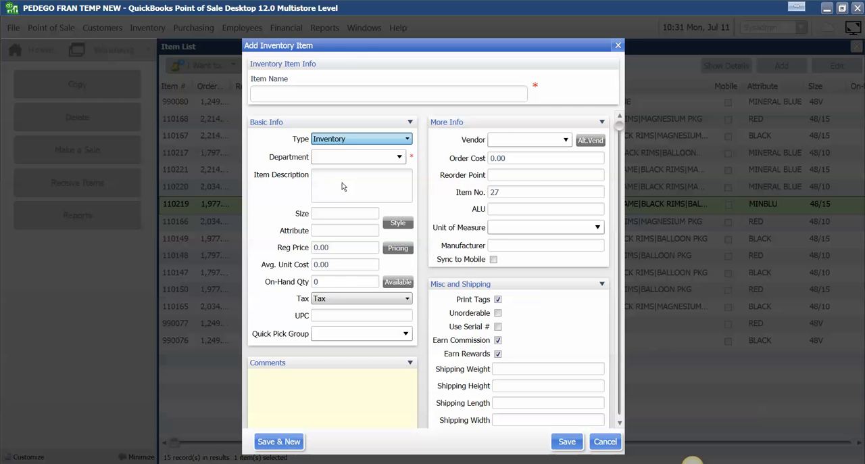
left_click(408, 139)
left_click(408, 142)
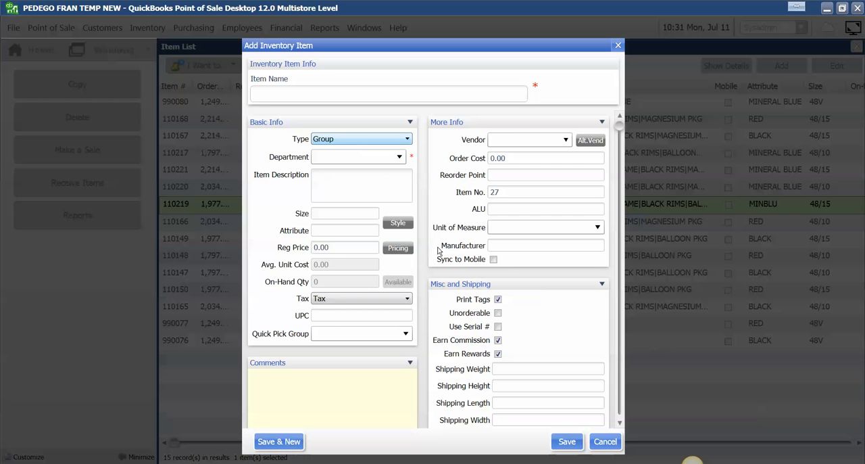
left_click(604, 440)
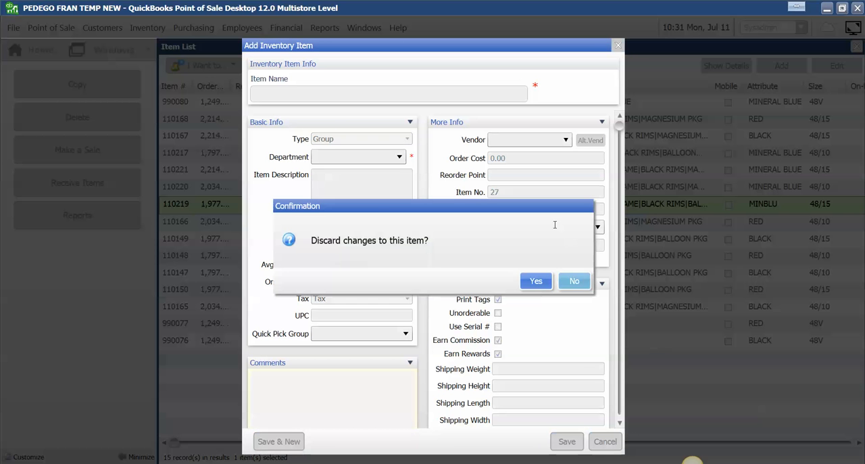
left_click(537, 281)
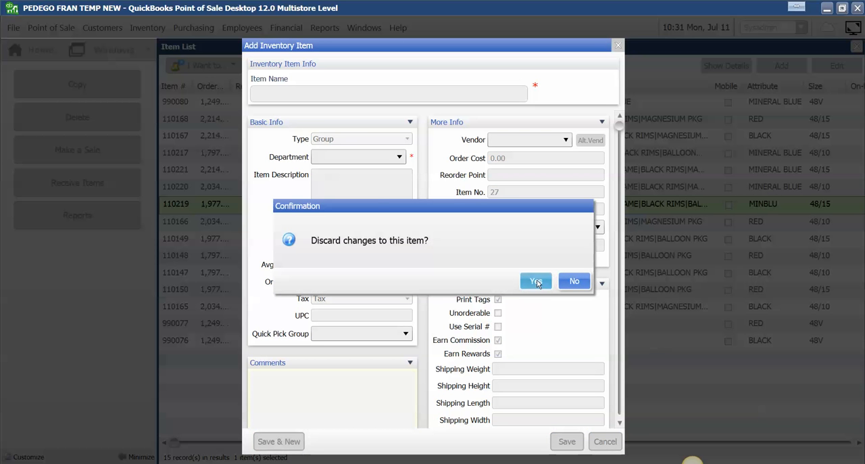